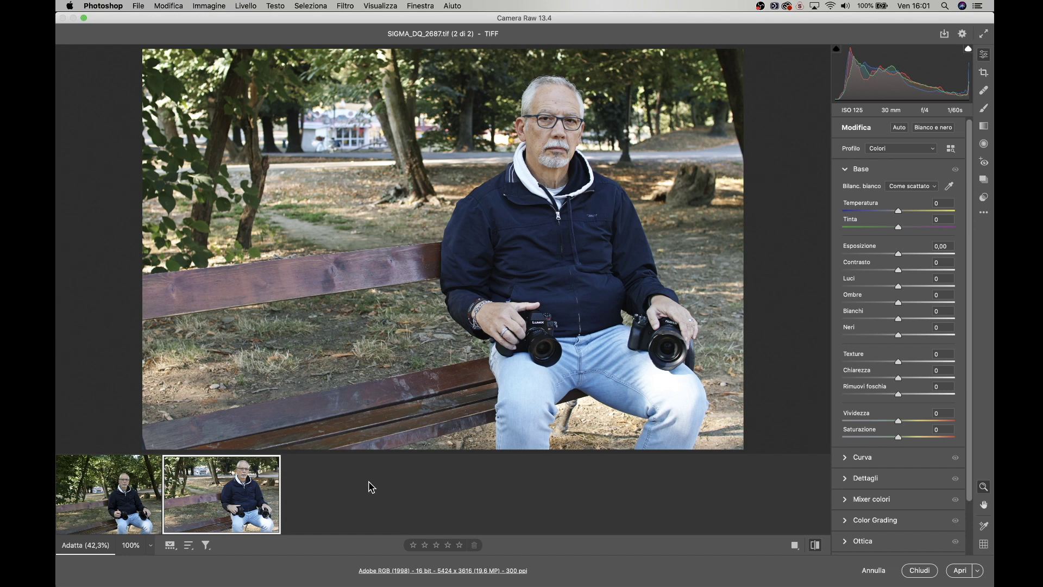
Step: Compare the full-frame views of FUJI_2.TIF and SIGMA_DQ_2687.tif, including their histograms and shooting data
click(112, 517)
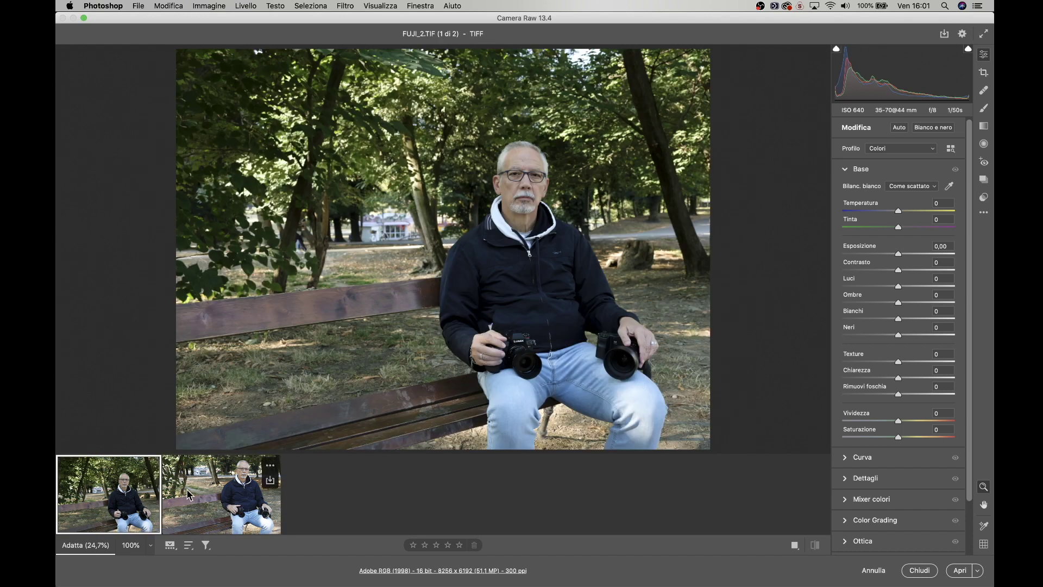
click(216, 499)
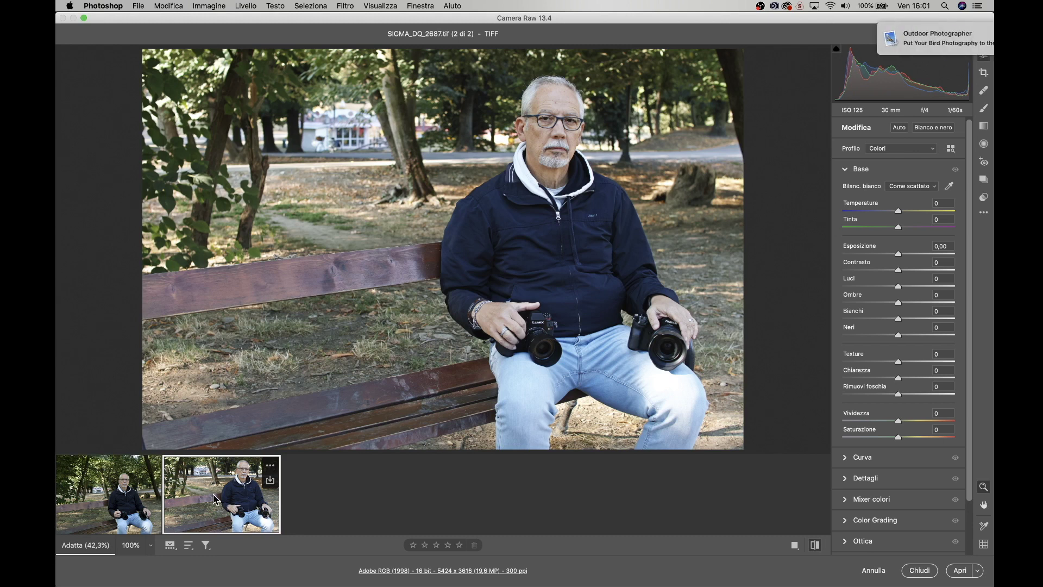
click(965, 31)
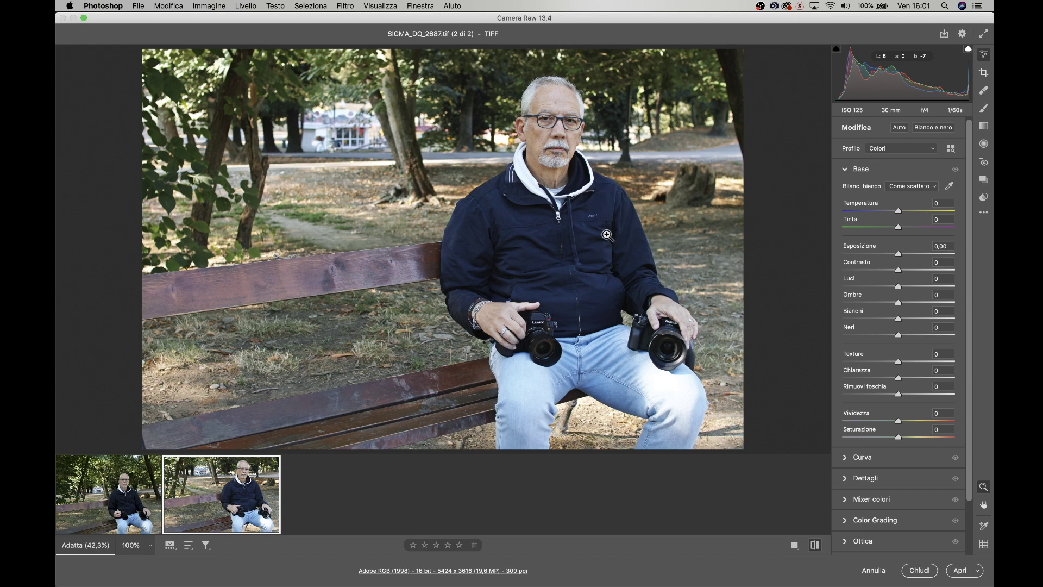
click(112, 504)
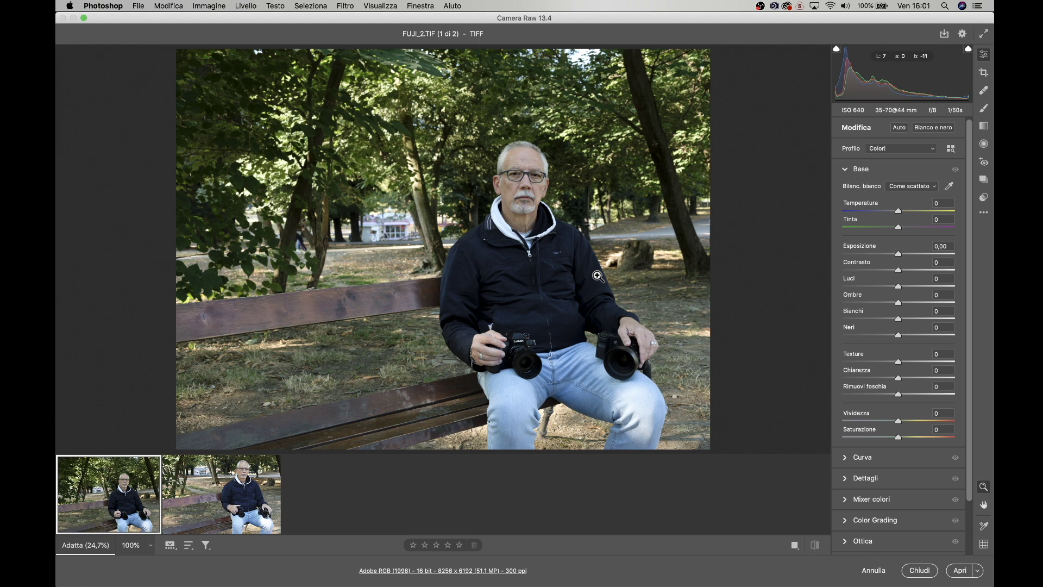
click(212, 500)
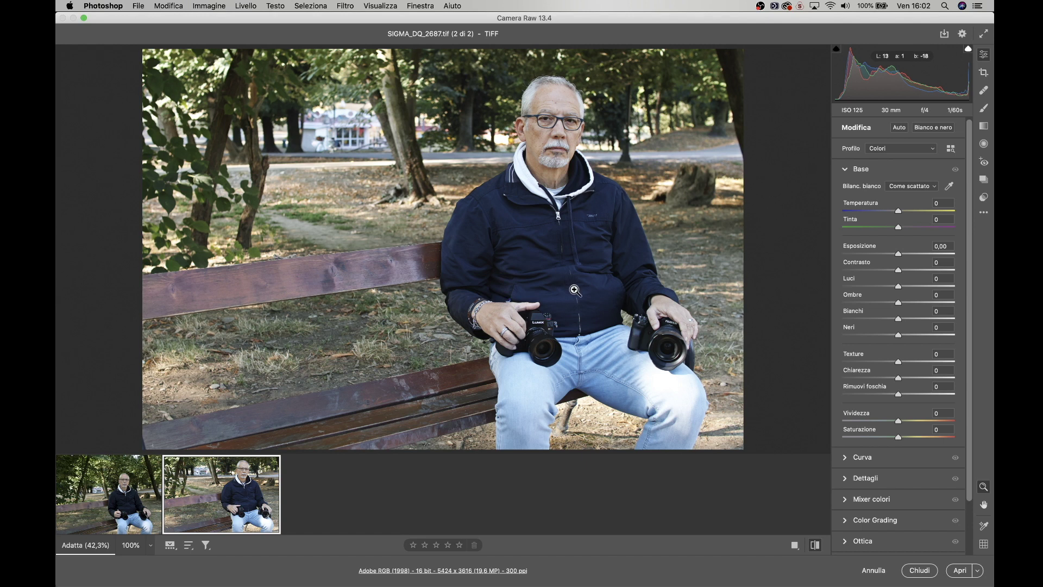
click(109, 497)
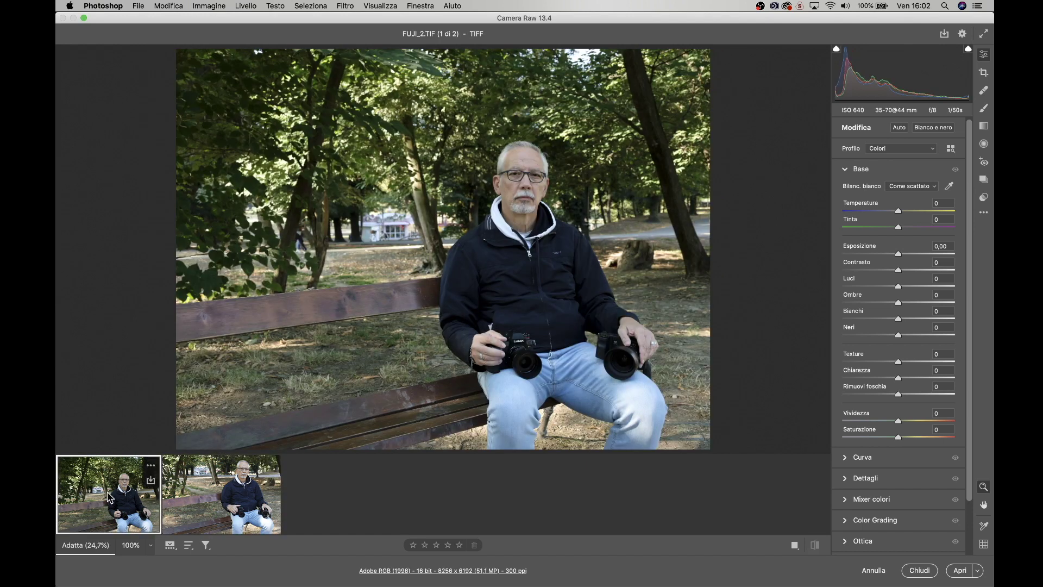
click(211, 495)
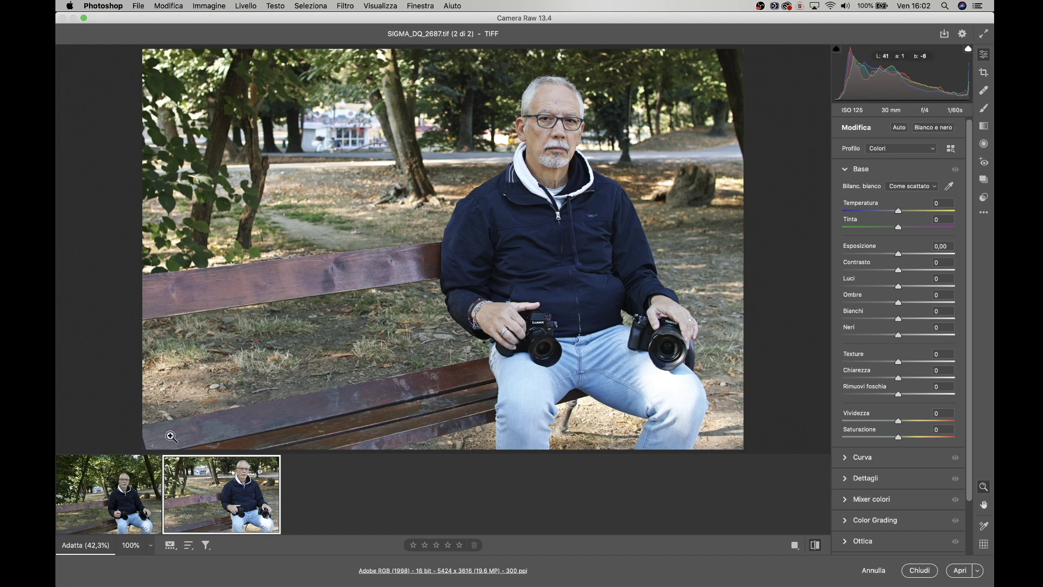
click(151, 472)
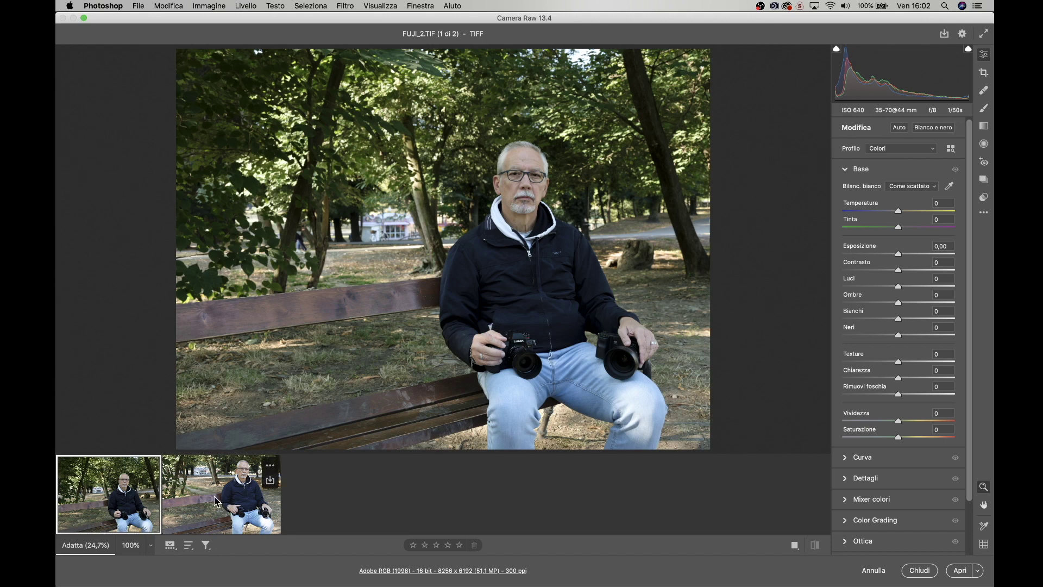
click(270, 472)
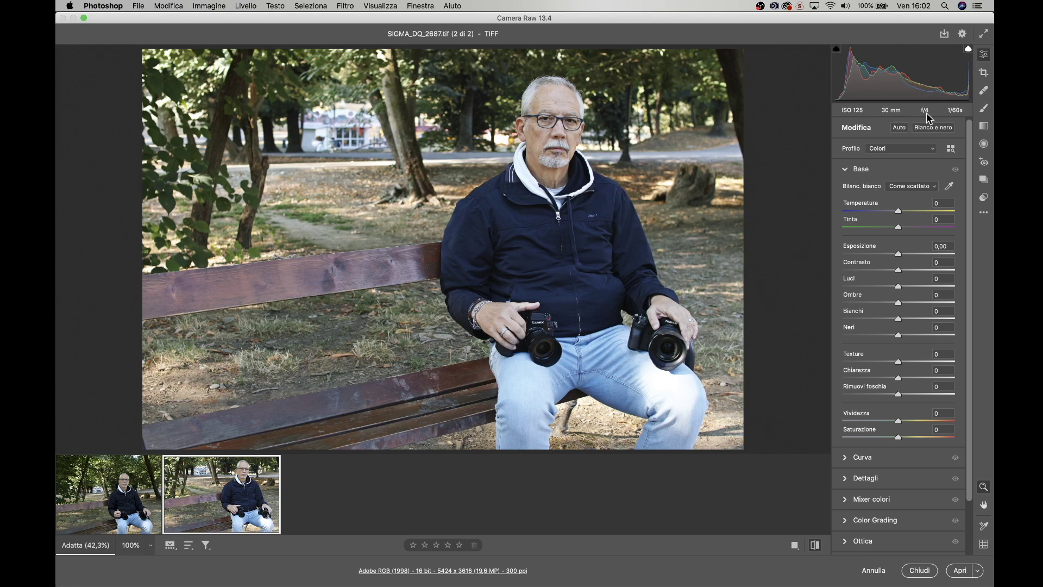
click(149, 473)
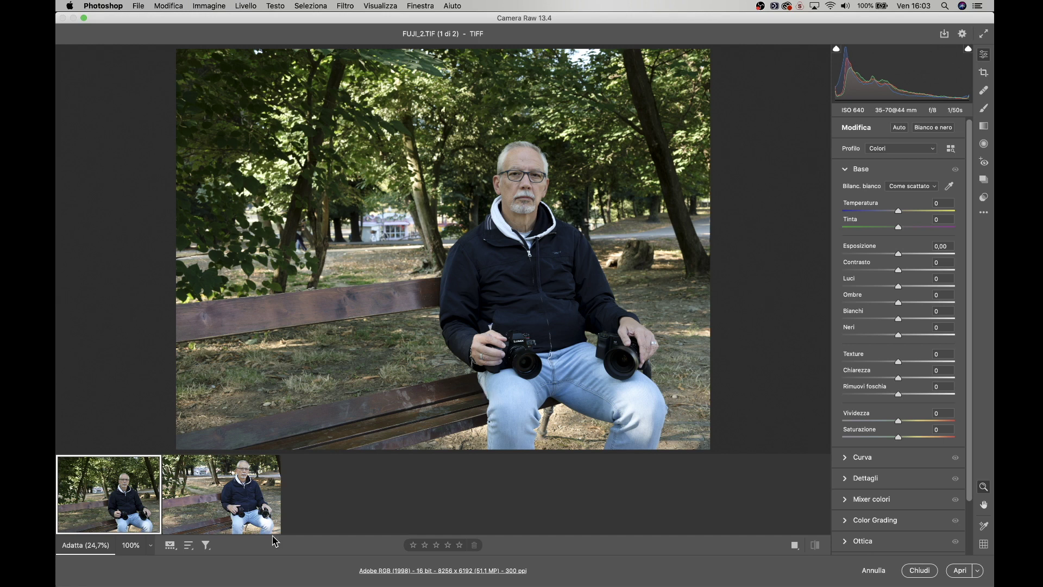
click(206, 478)
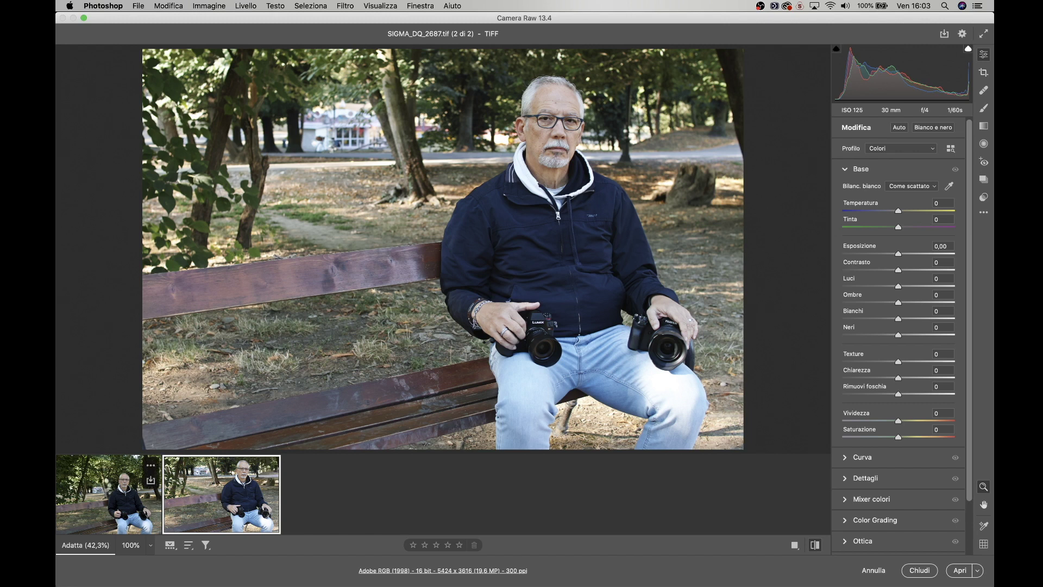
click(102, 483)
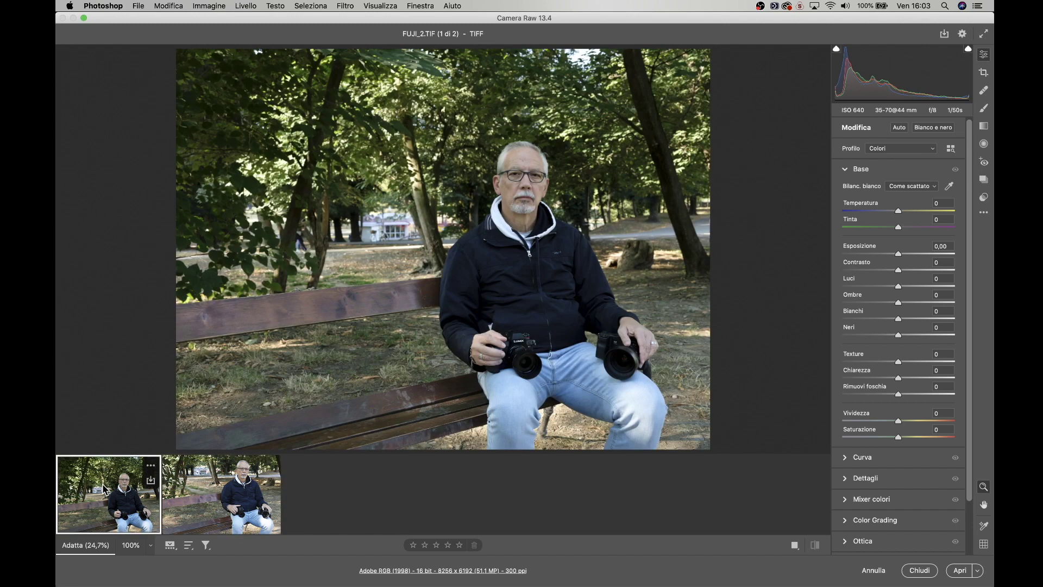
click(205, 471)
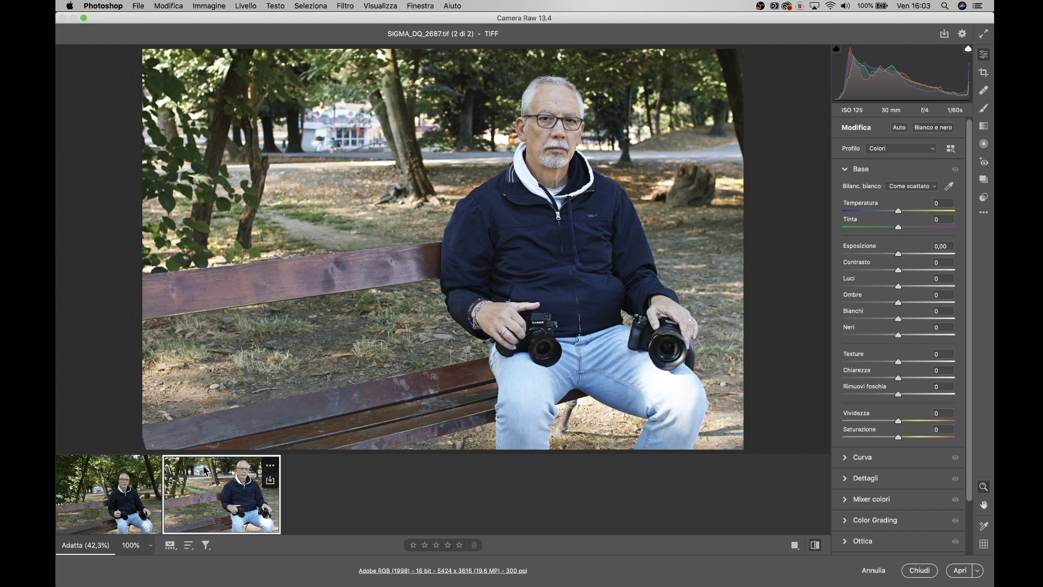
Step: Magnify the man's face to 66.7% in FUJI_2.TIF and 100% in SIGMA_DQ_2687.tif for a similar framing
click(104, 497)
click(534, 170)
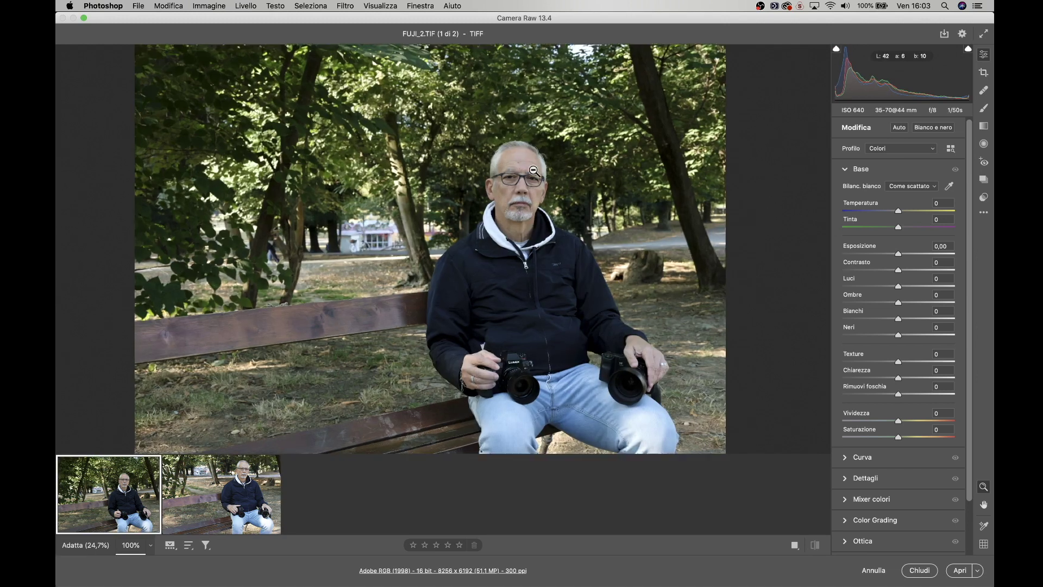
alt+click(534, 170)
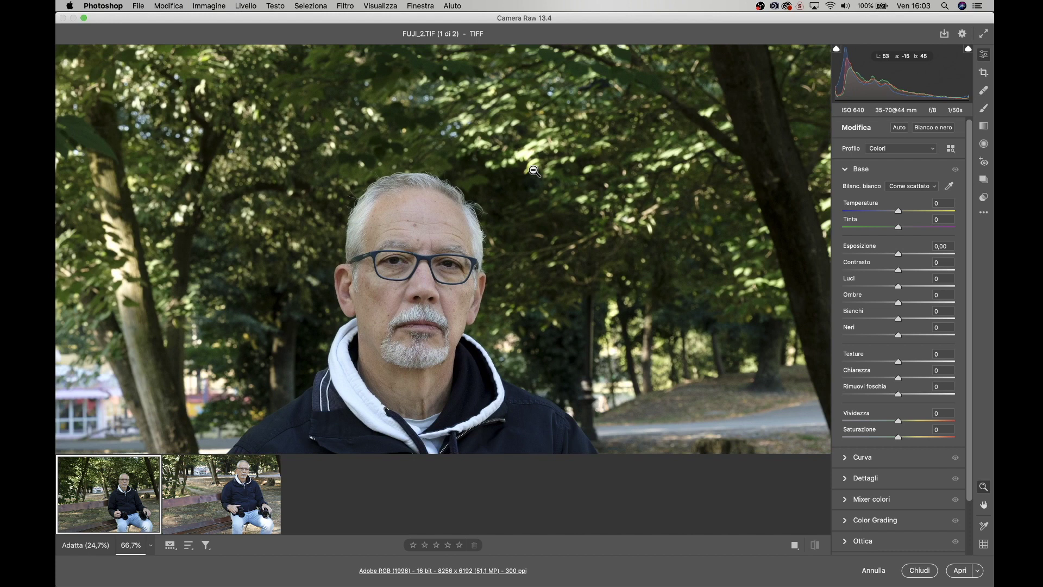
click(266, 468)
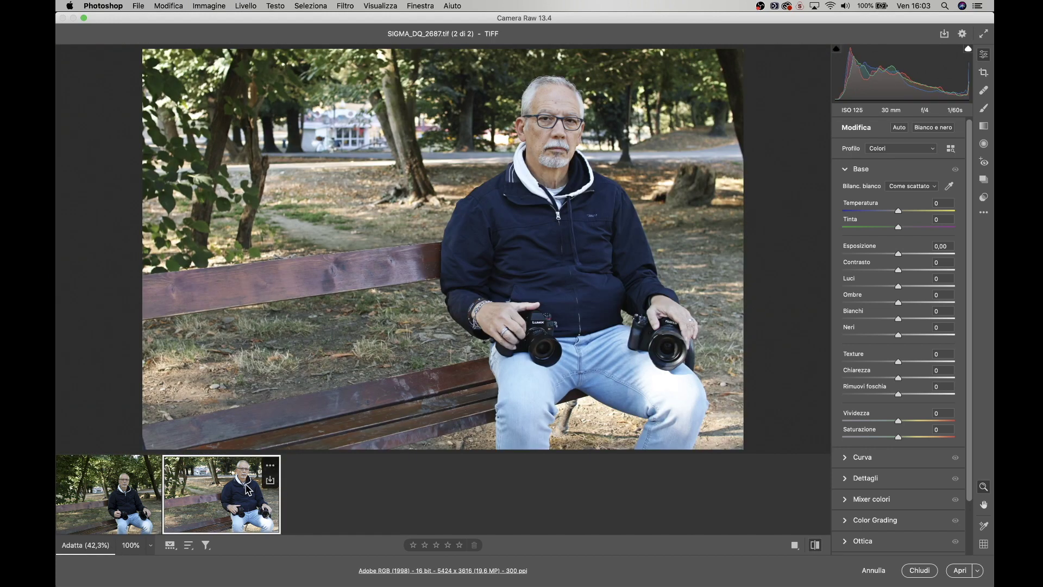
click(447, 202)
scroll(446, 202, right, 5)
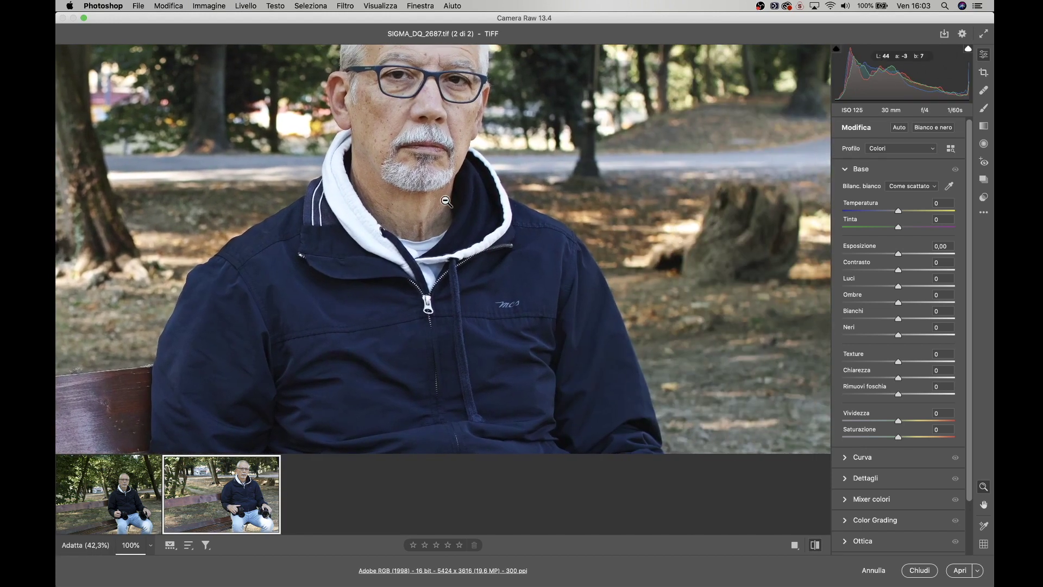
alt+click(417, 233)
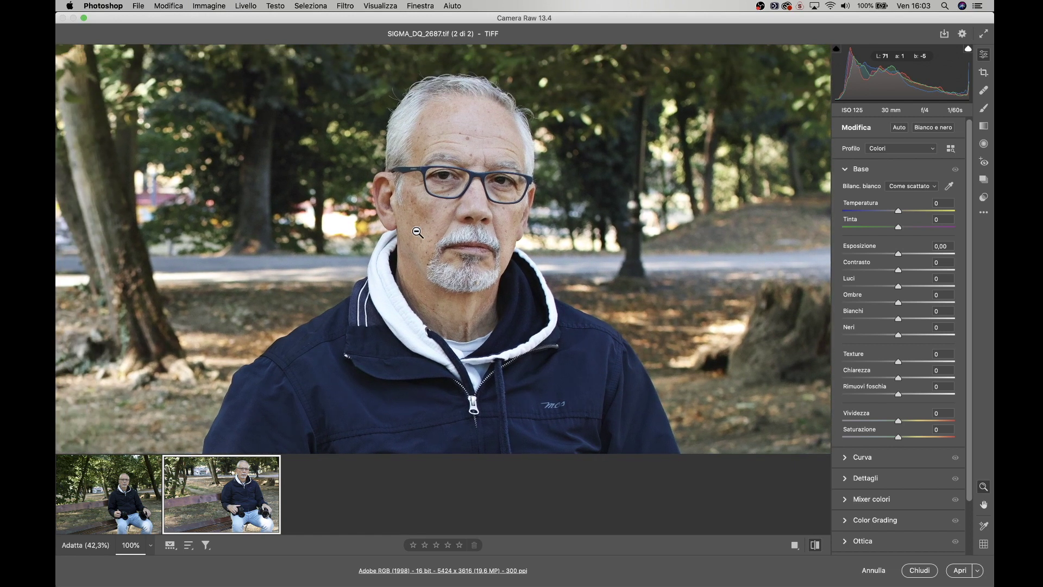
Step: Compare the skin tones and facial detail between the magnified FUJI_2.TIF and SIGMA_DQ_2687.tif portraits
click(110, 500)
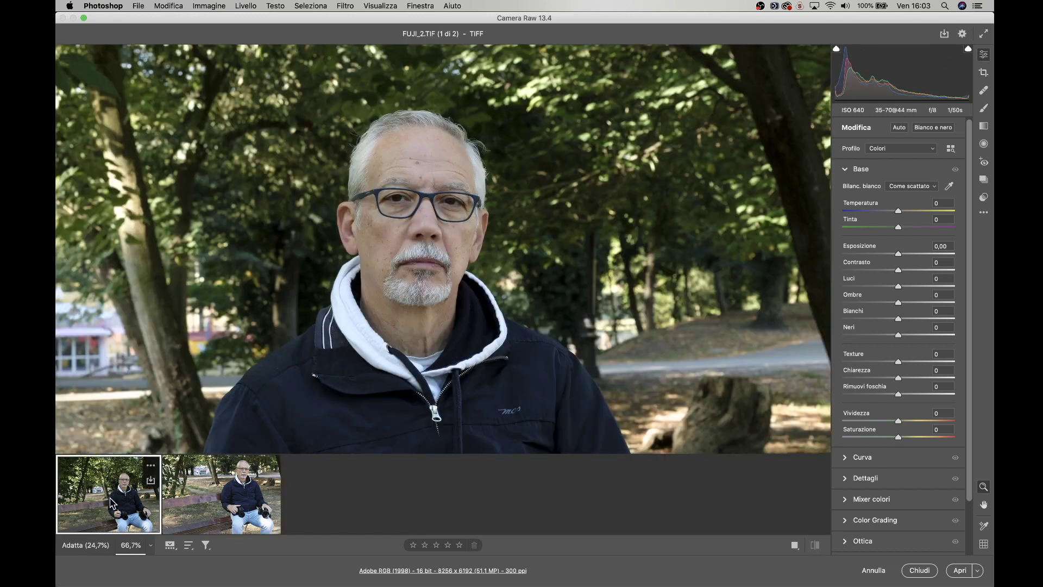
alt+click(384, 260)
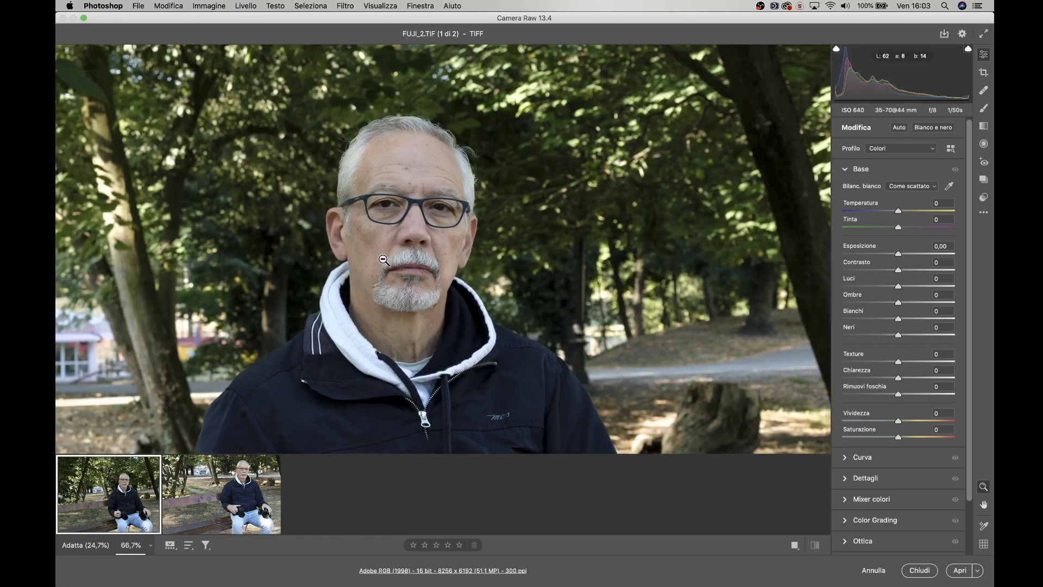
click(220, 508)
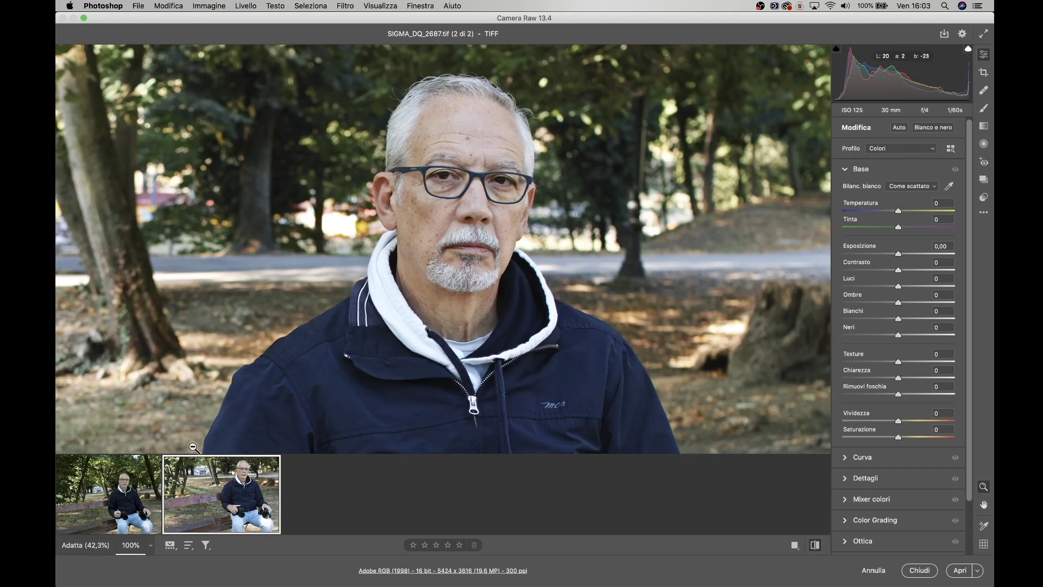
click(126, 491)
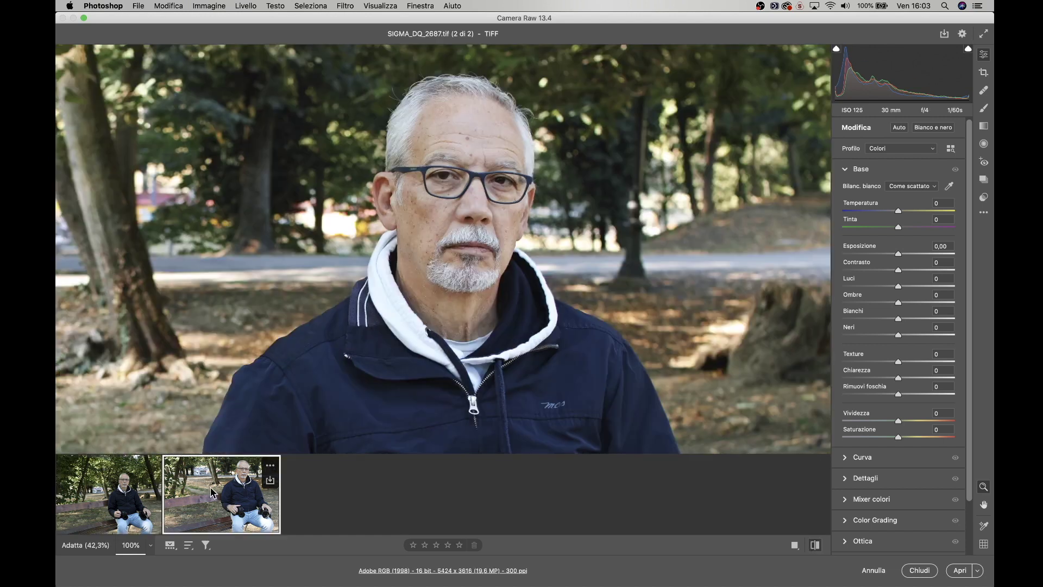
click(247, 478)
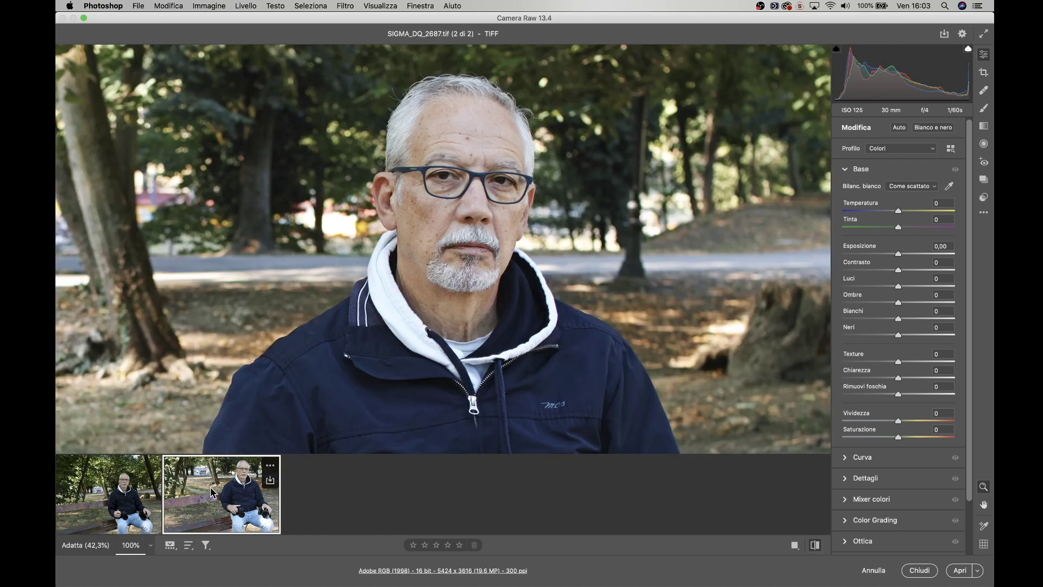
click(123, 490)
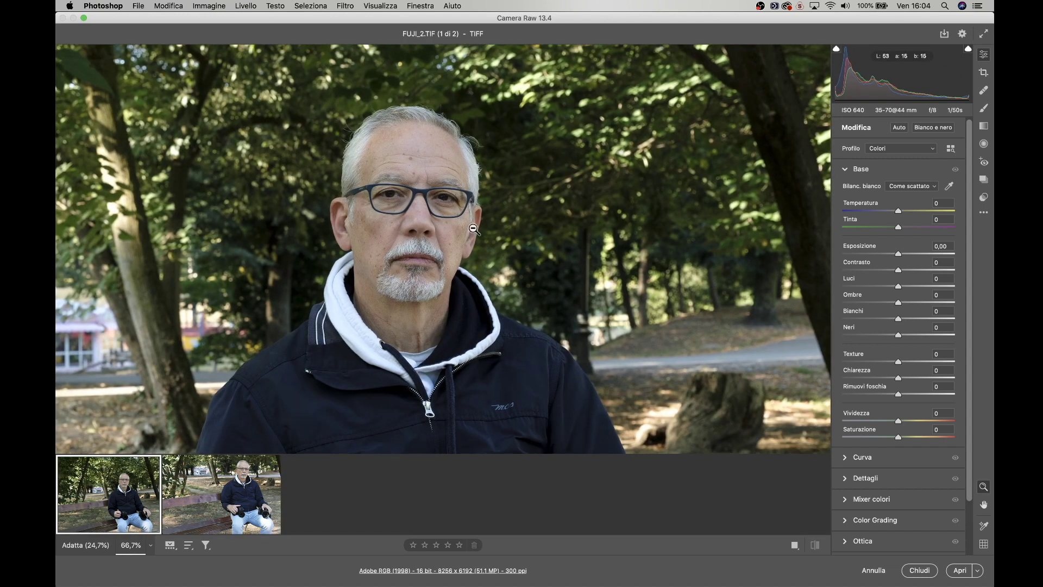
click(213, 493)
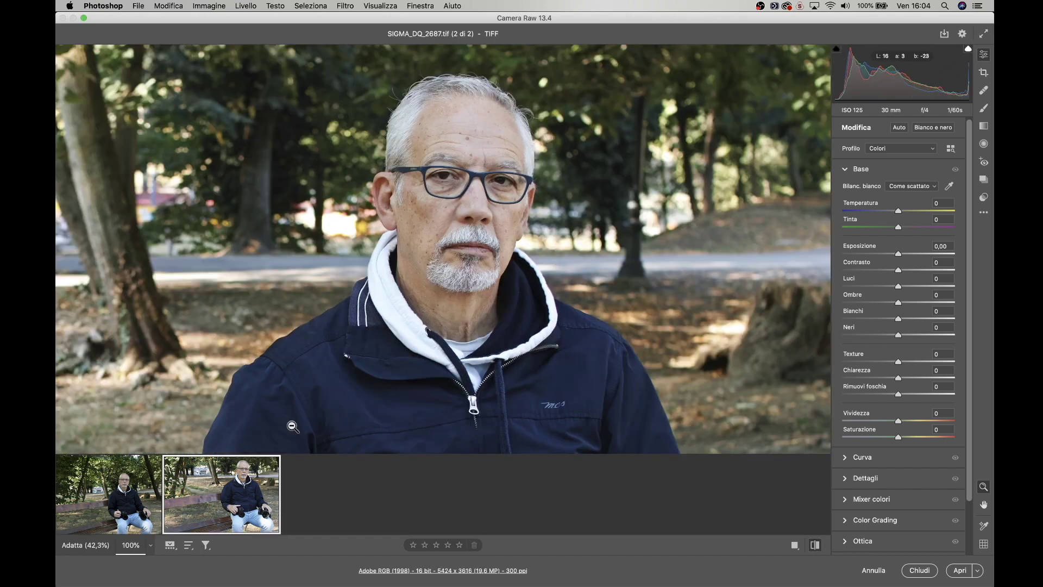
Step: Raise the exposure of FUJI_2.TIF to +0.30 and check its brightness against SIGMA_DQ_2687.tif
click(102, 493)
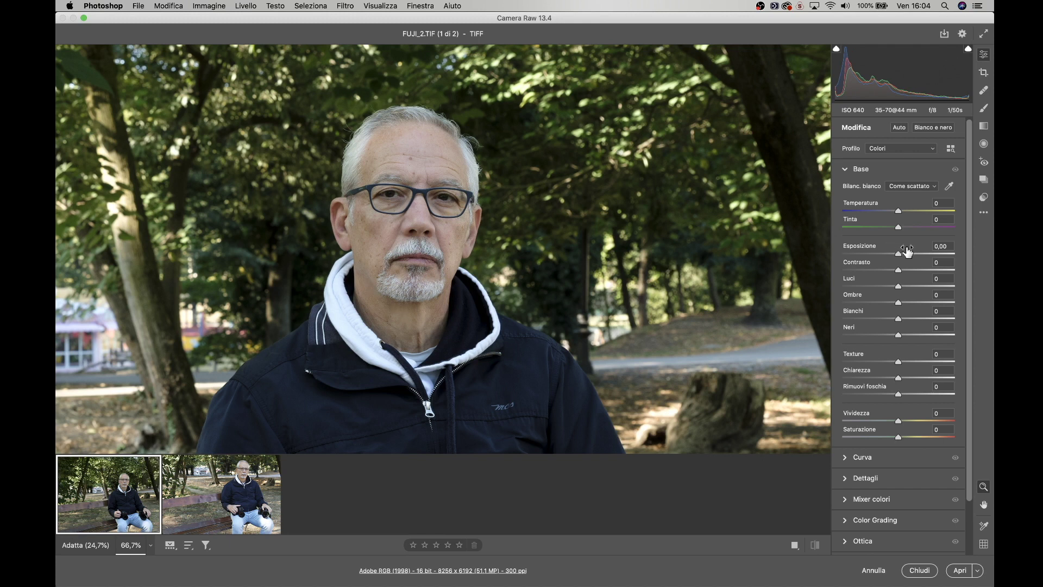
drag(900, 256, 902, 256)
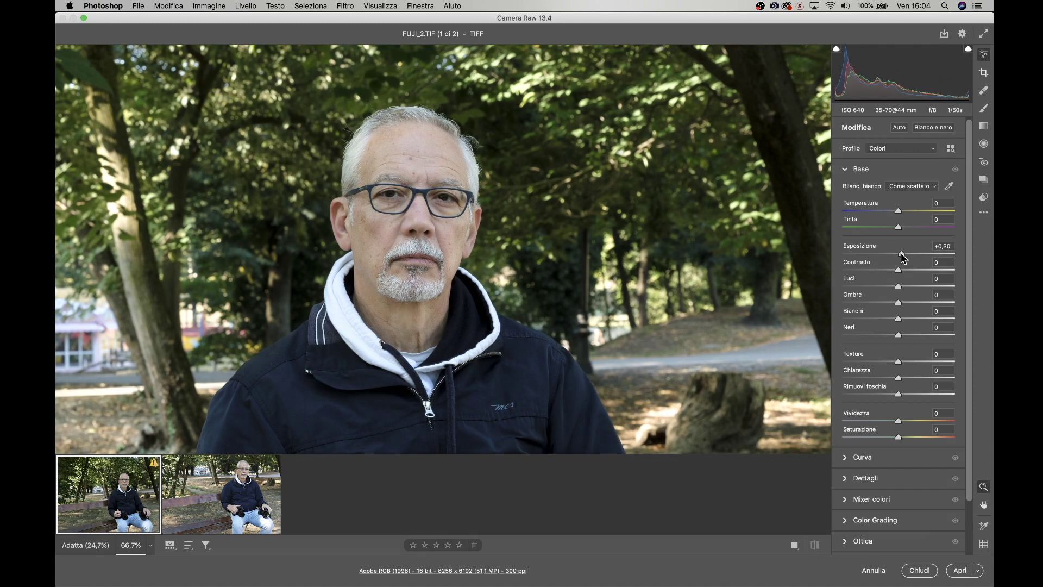
click(220, 495)
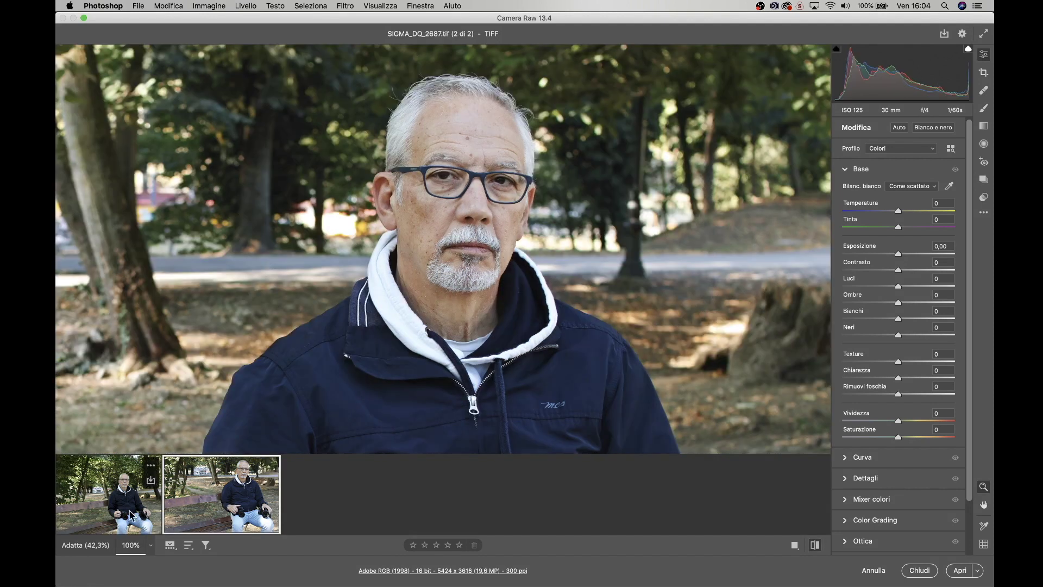
click(95, 496)
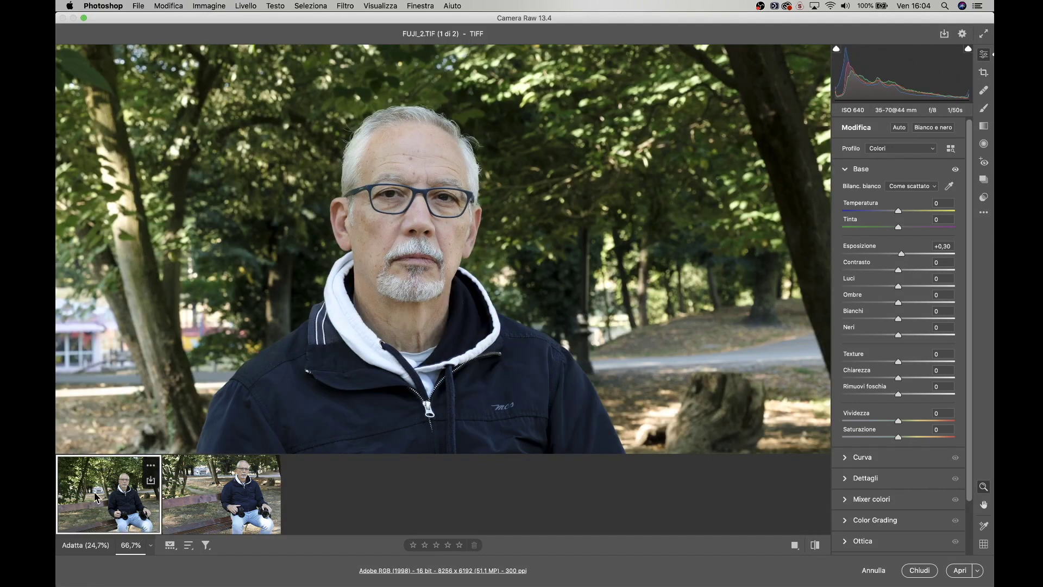
click(207, 491)
click(133, 487)
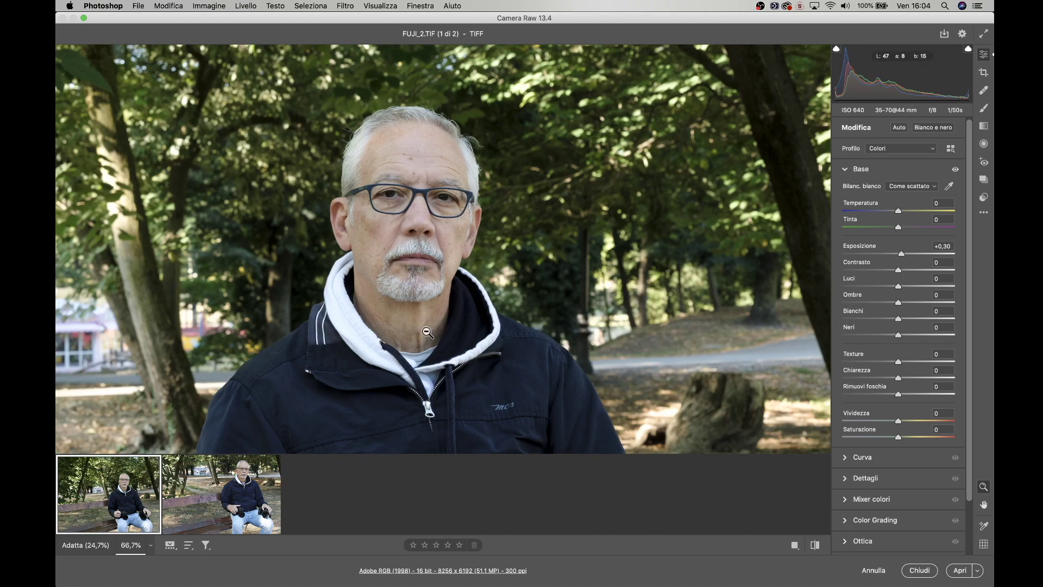
Step: Compare the head, shoulders and dark jacket of the man in the magnified FUJI_2.TIF and SIGMA_DQ_2687.tif
scroll(428, 332, down, 3)
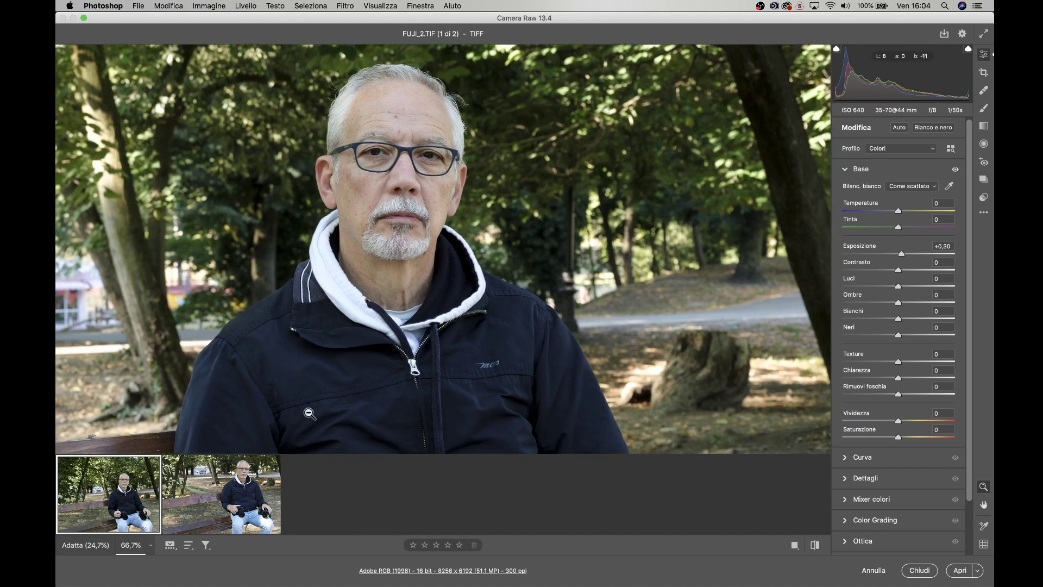
click(239, 483)
click(509, 331)
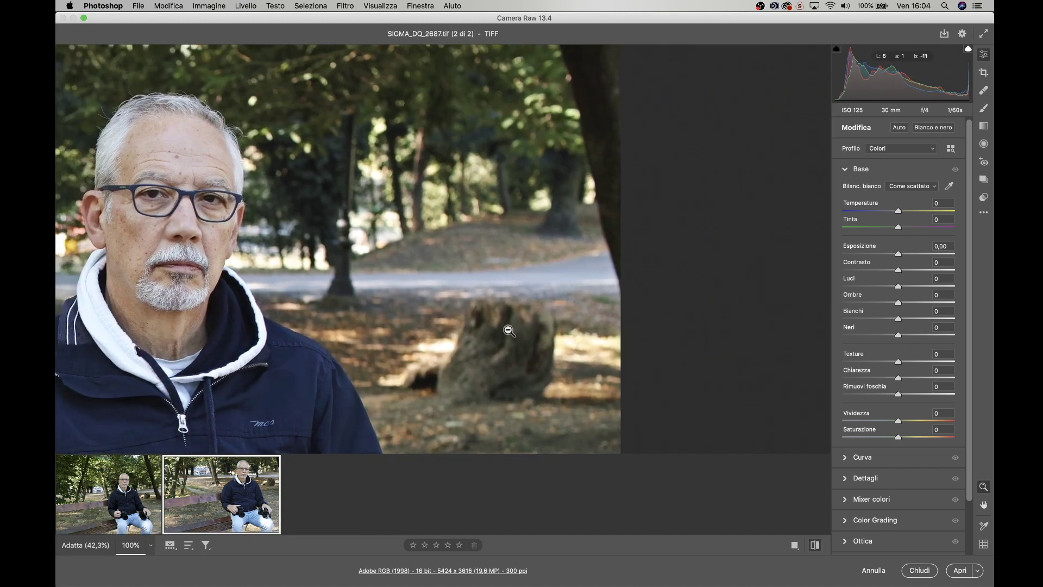
click(509, 331)
click(101, 492)
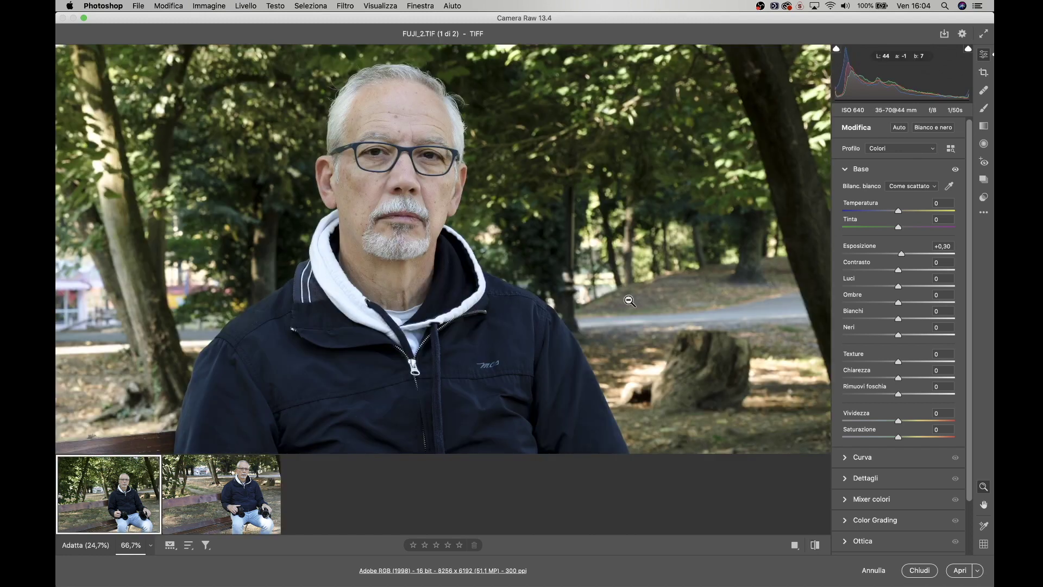
click(230, 493)
click(327, 372)
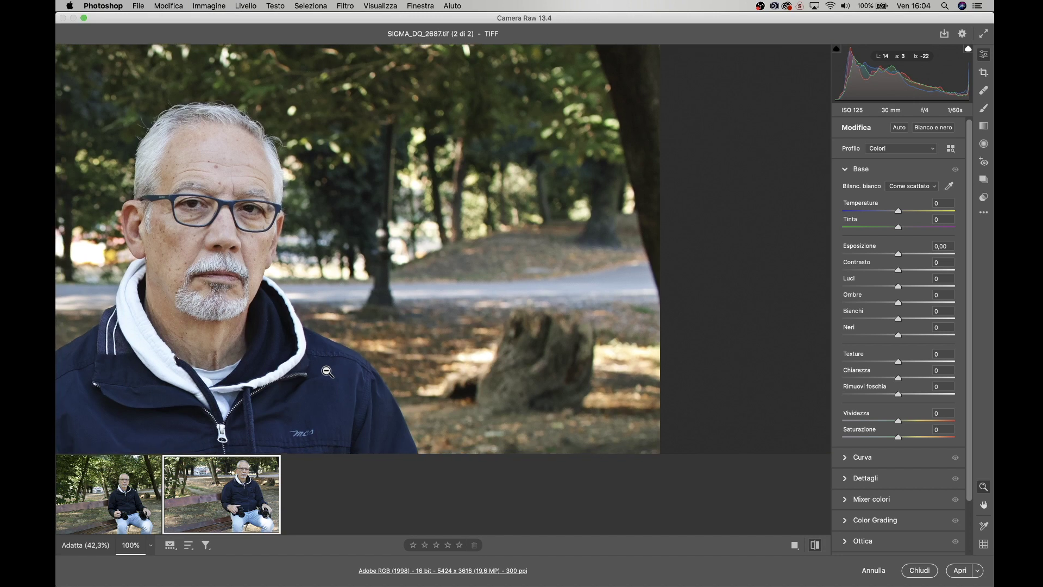
Step: Compare the jacket's blue tone and fabric detail across the torso in SIGMA_DQ_2687.tif and FUJI_2.TIF
scroll(327, 372, down, 10)
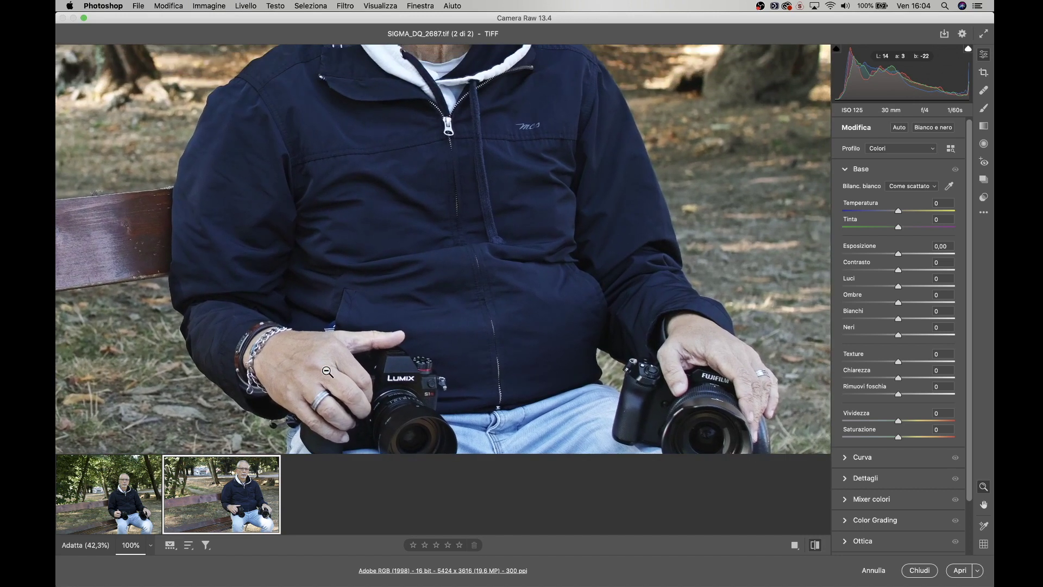
click(106, 503)
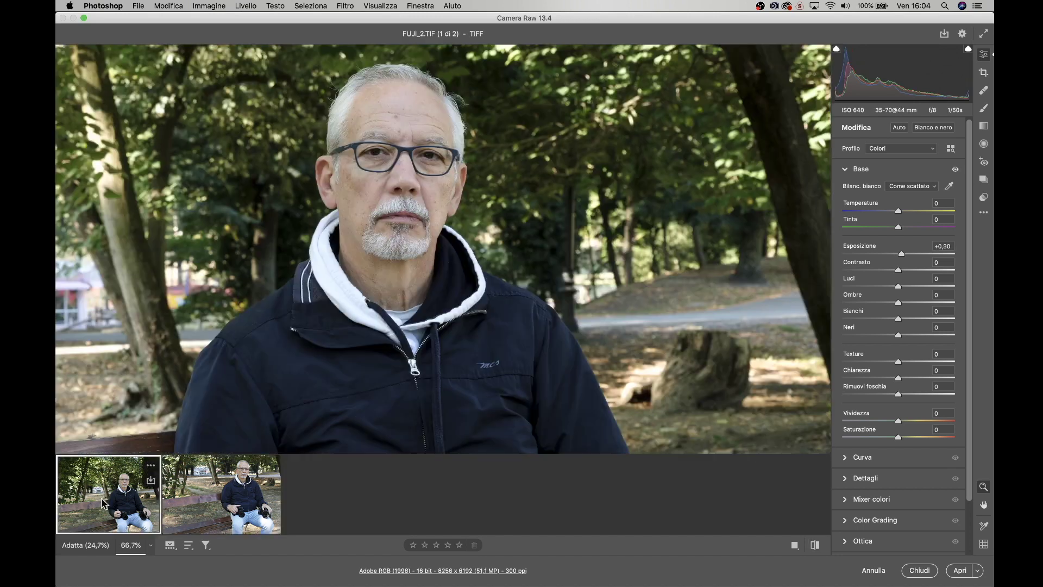
scroll(294, 359, down, 8)
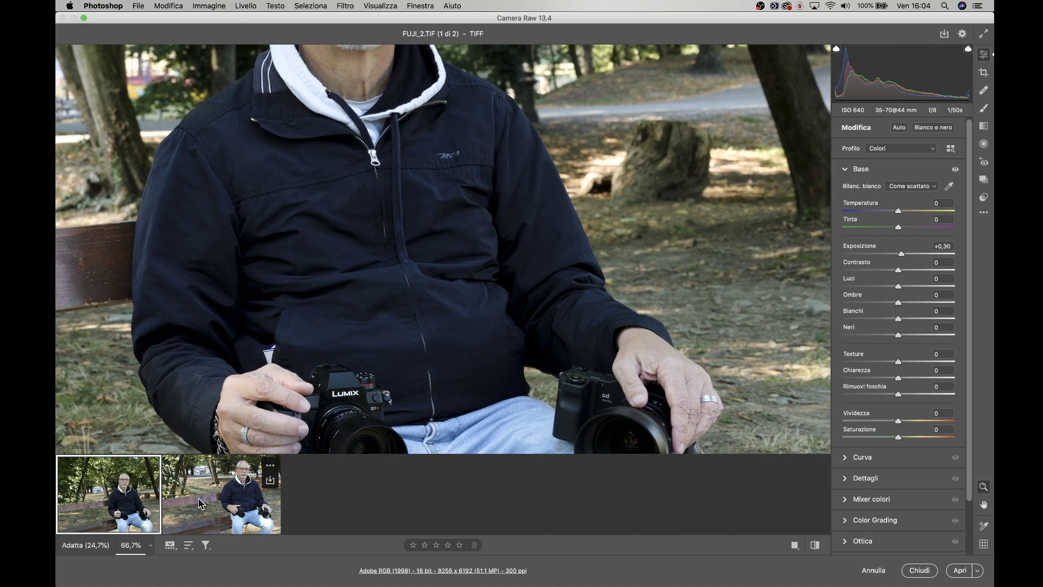
click(193, 466)
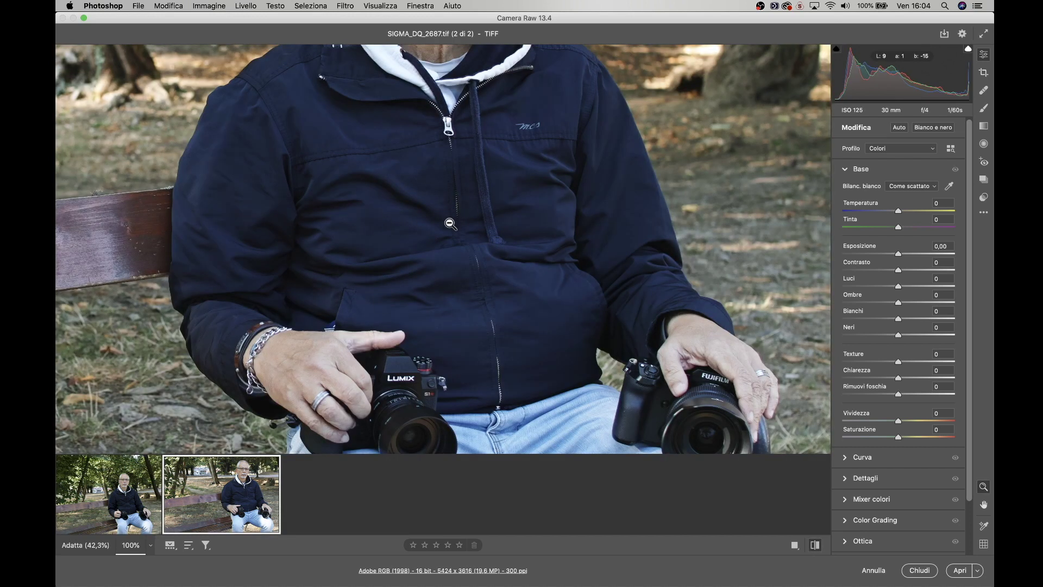
click(117, 511)
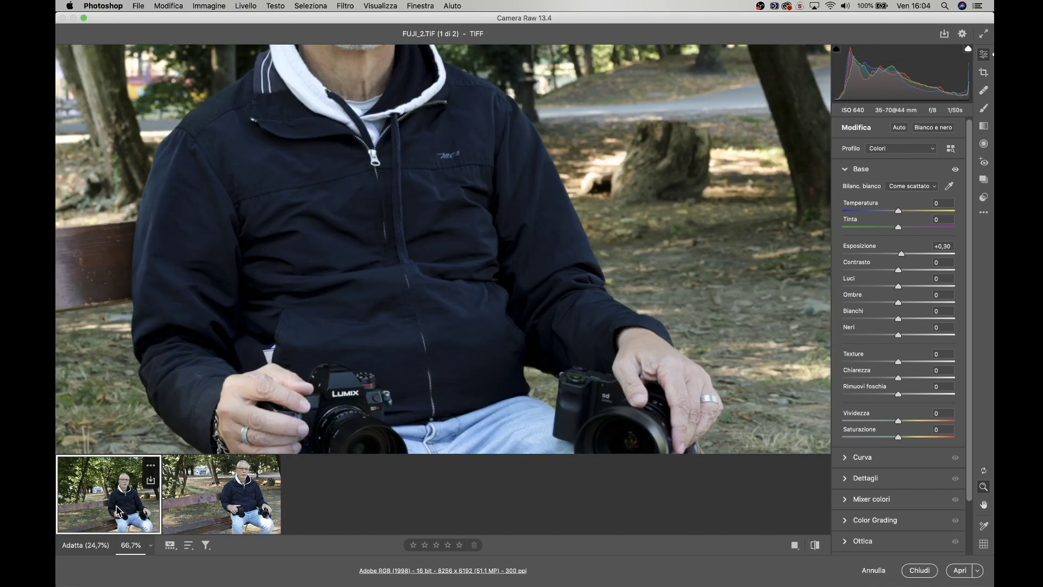
click(190, 520)
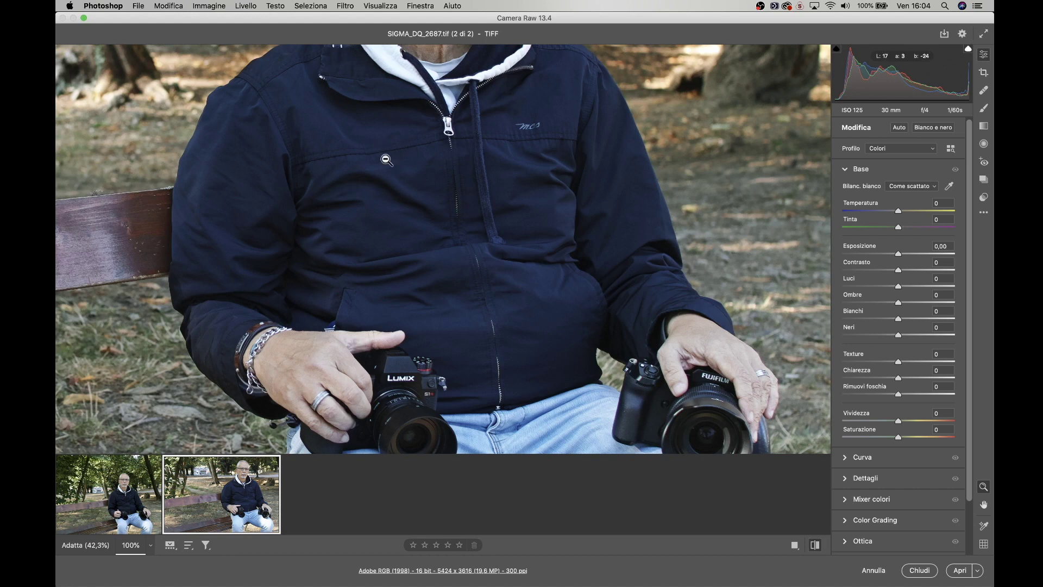
click(116, 508)
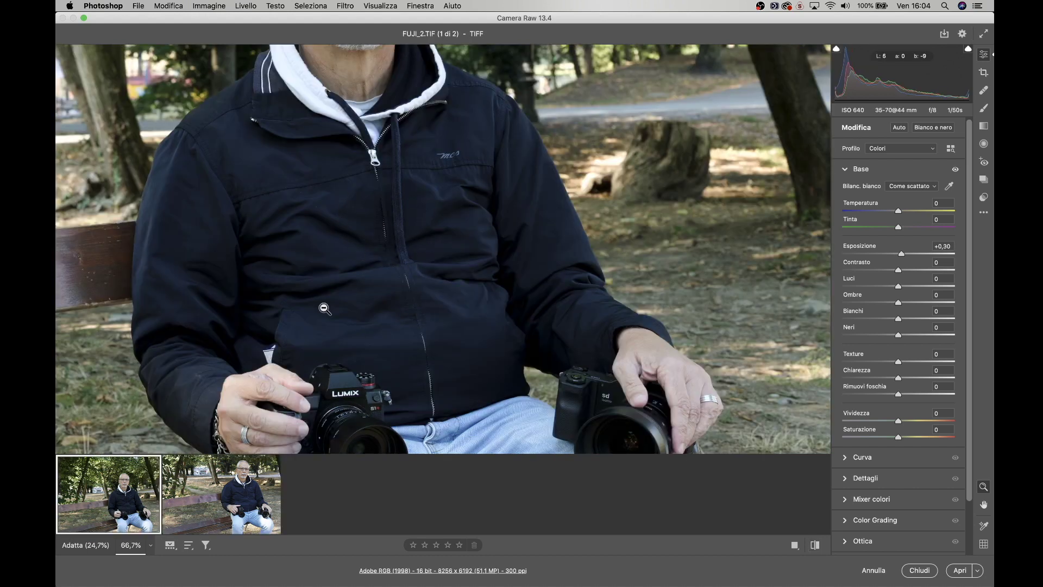
Step: Compare the jeans, hands and held cameras in both portraits, checking the highlights on the sunlit knee
mouse_move(182, 522)
scroll(315, 361, down, 10)
click(198, 478)
scroll(322, 373, down, 8)
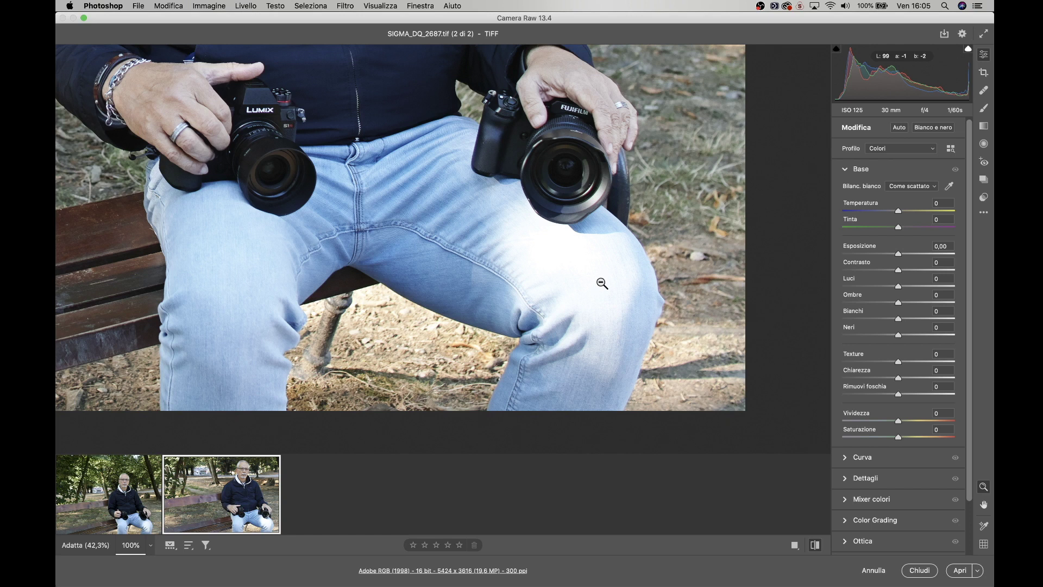
click(106, 471)
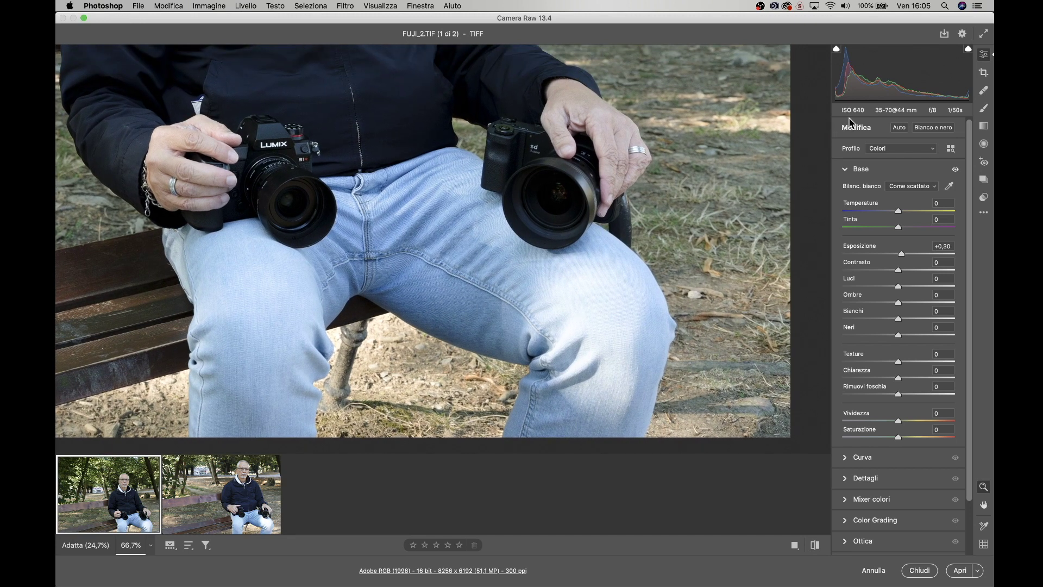
click(202, 477)
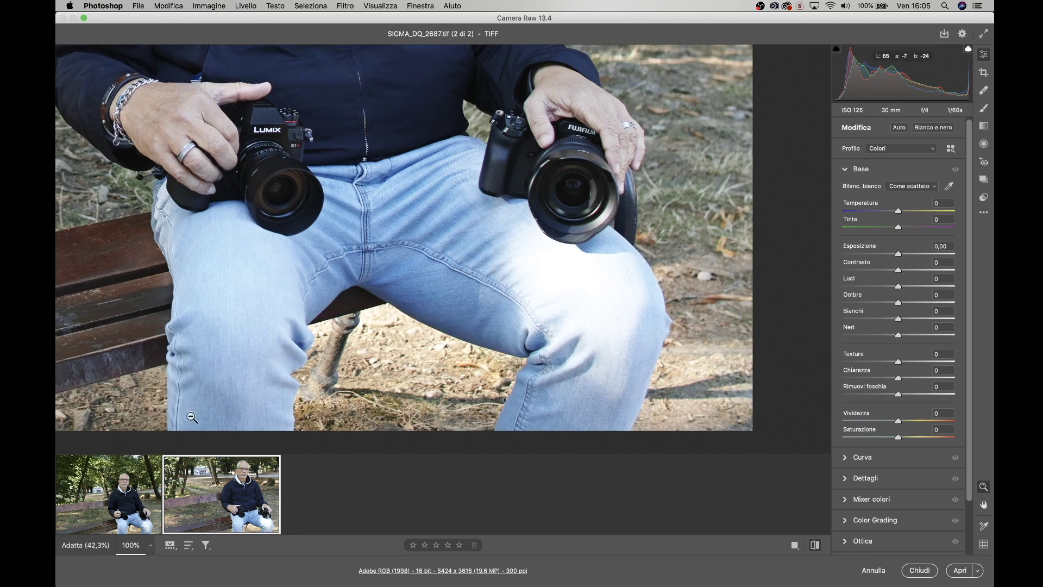
click(121, 486)
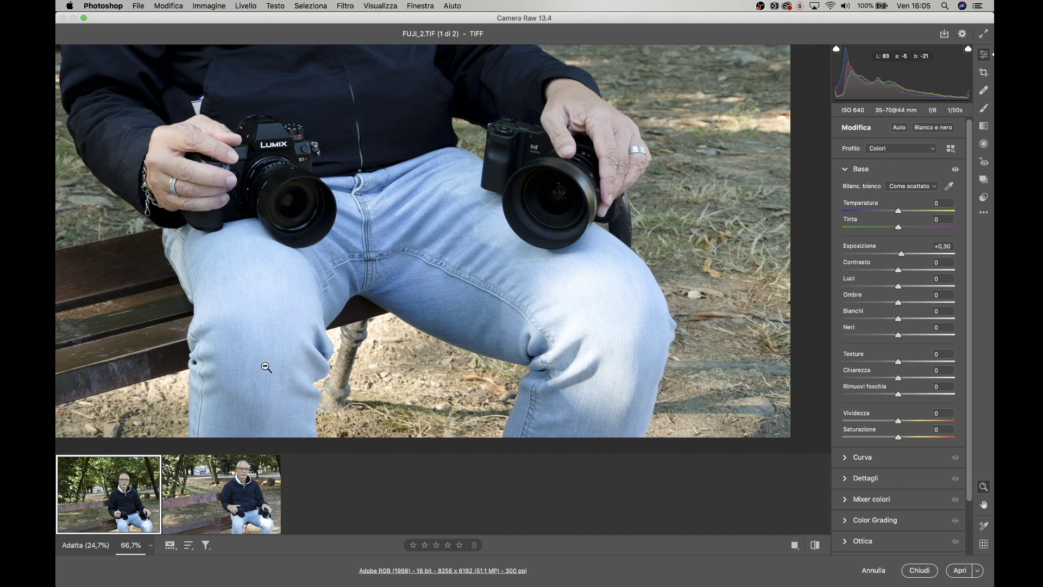
click(226, 467)
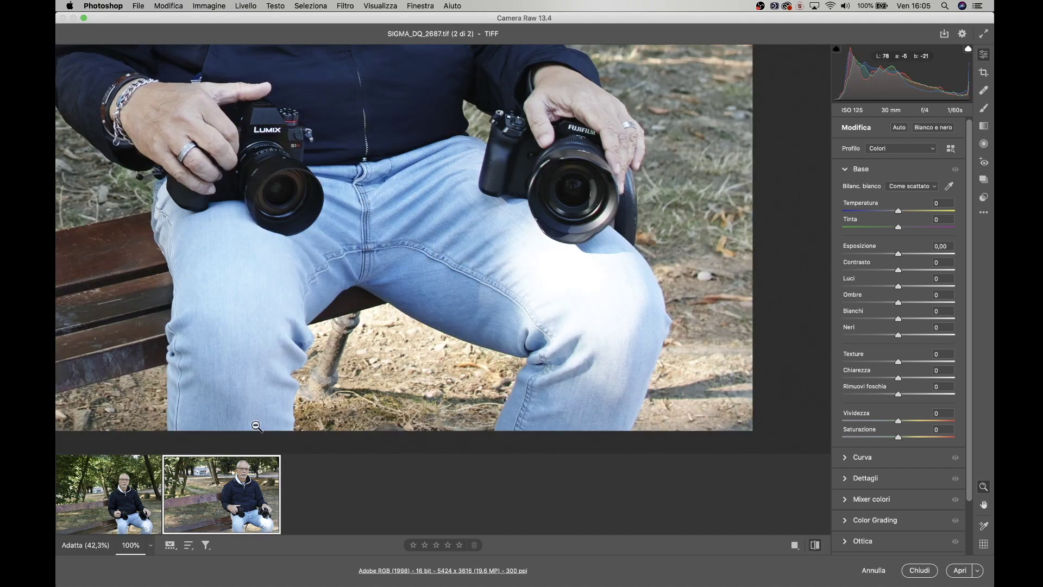
click(127, 486)
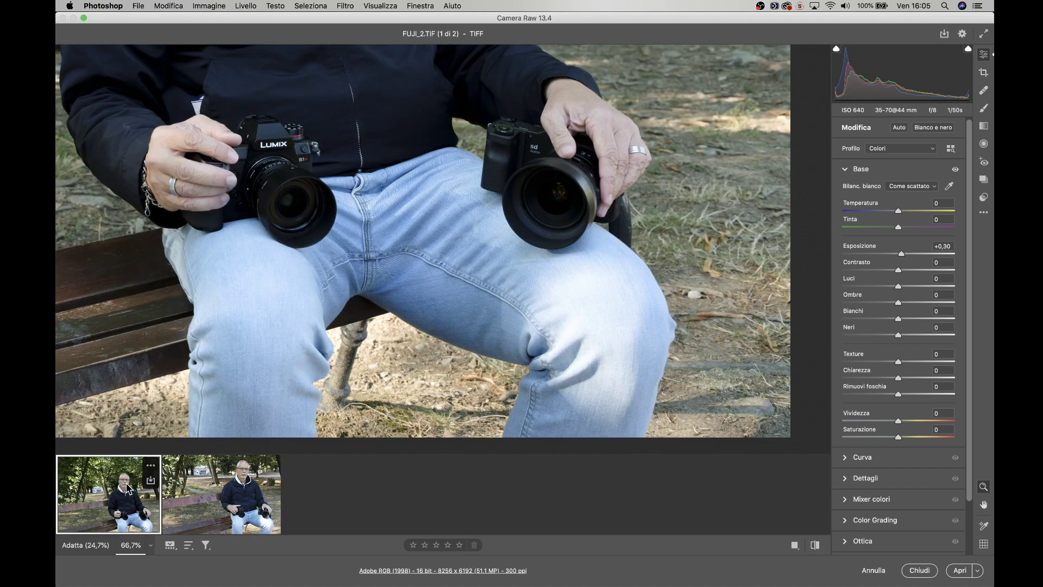
click(209, 500)
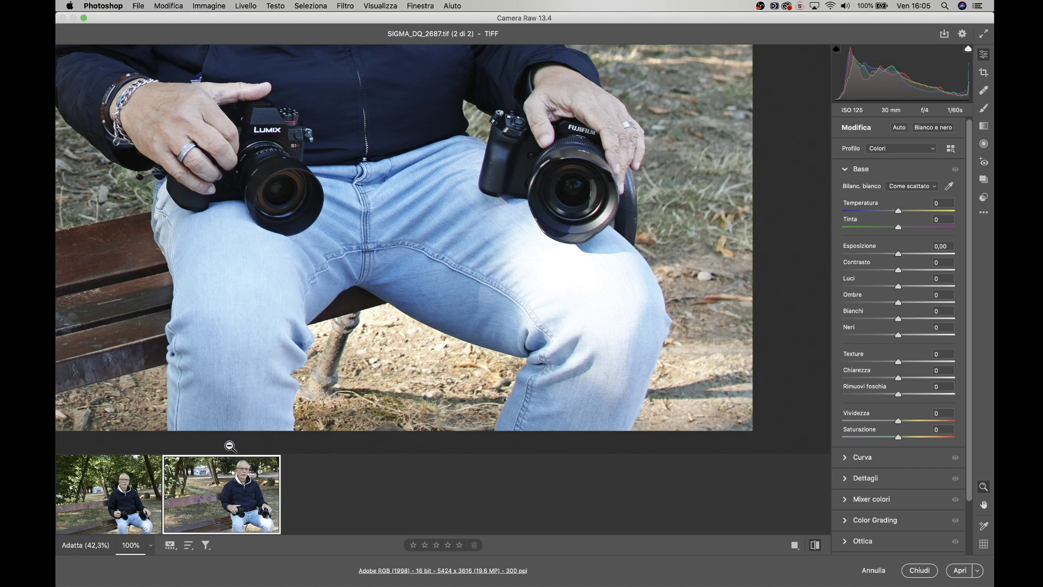
click(108, 494)
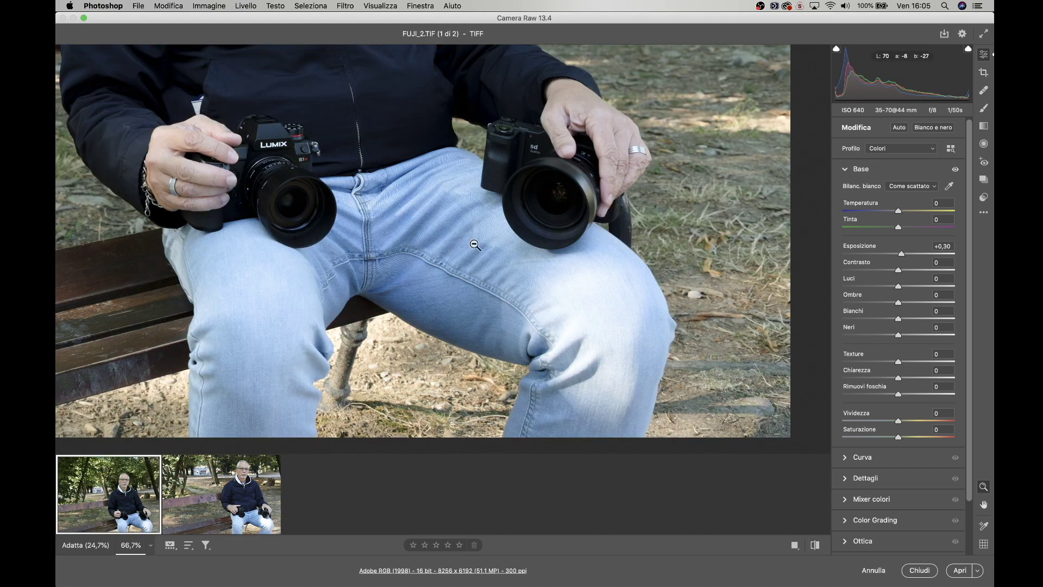
Step: Compare the colour and grain of the wooden bench beside the man in FUJI_2.TIF and SIGMA_DQ_2687.tif
scroll(438, 296, left, 10)
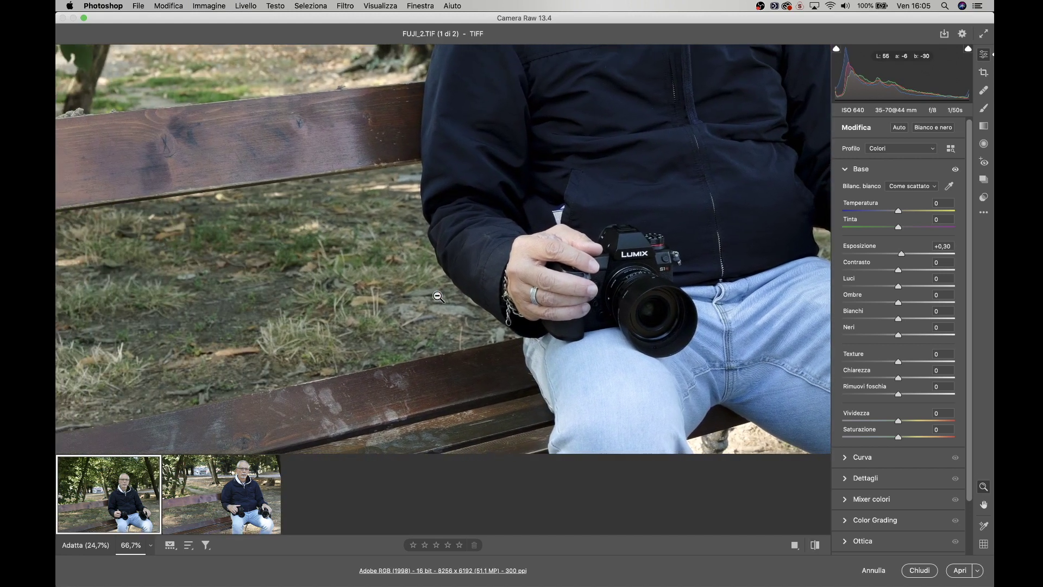
scroll(438, 296, left, 5)
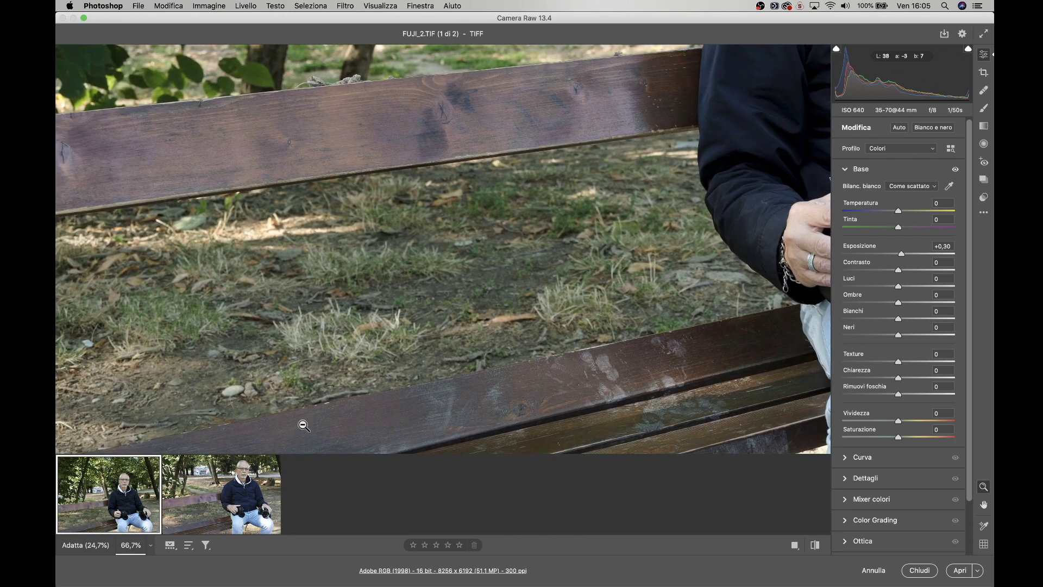
click(216, 485)
scroll(349, 300, left, 10)
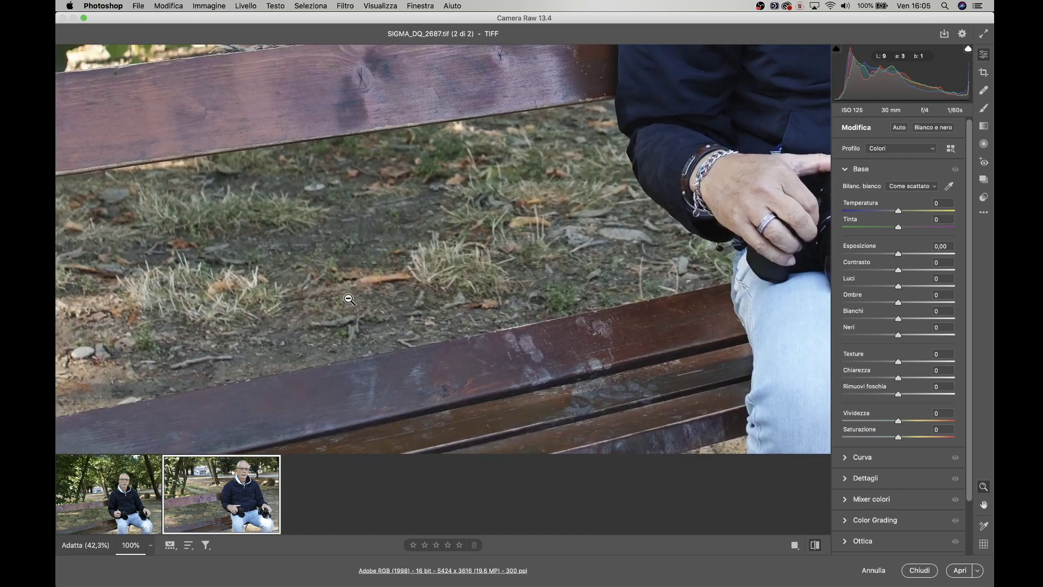
scroll(349, 299, left, 5)
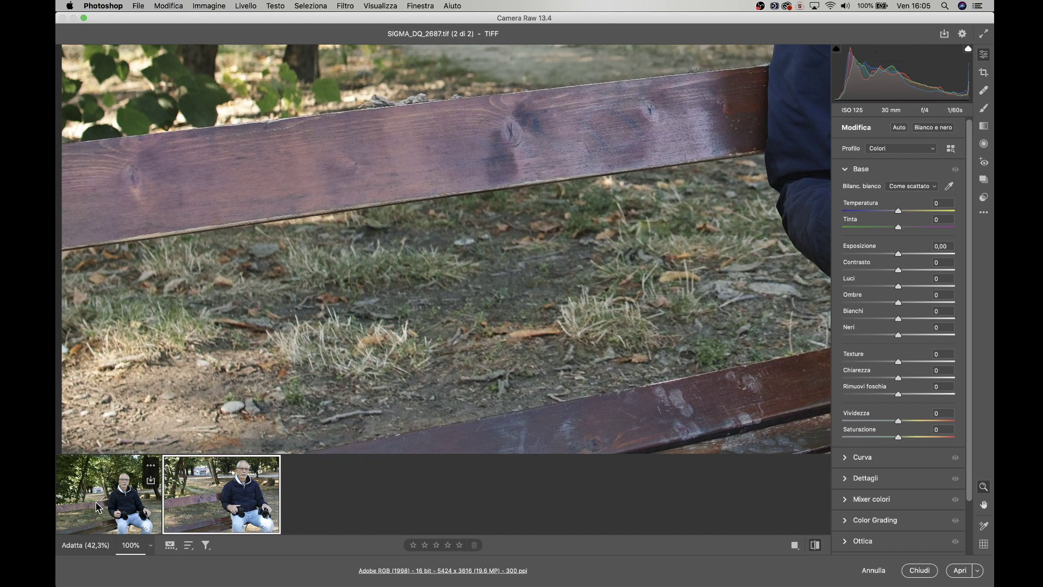
click(97, 508)
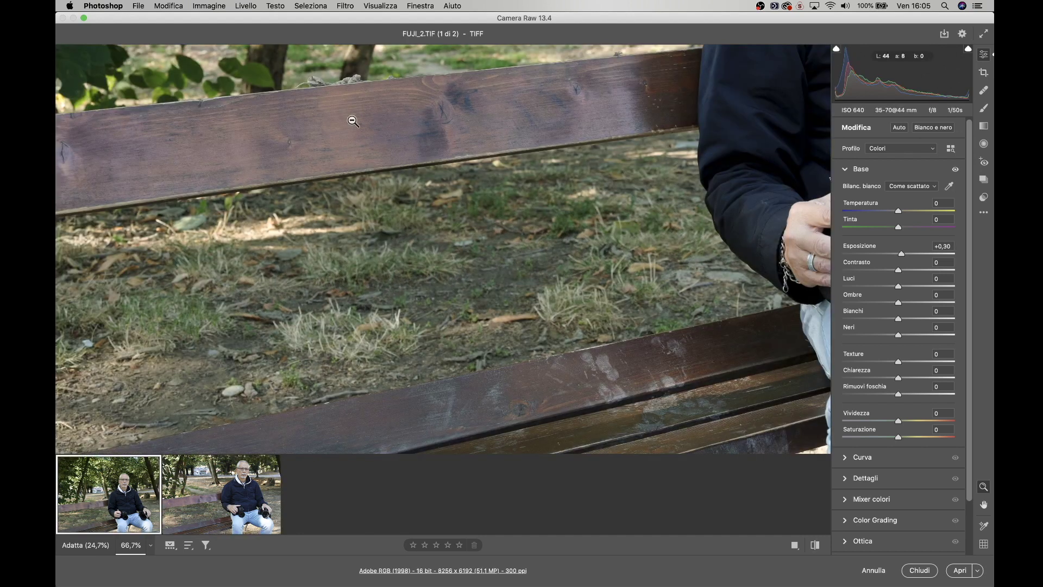
Step: Compare the soil, dry grass and fallen leaves behind the bench in both portraits for colour and detail
click(233, 488)
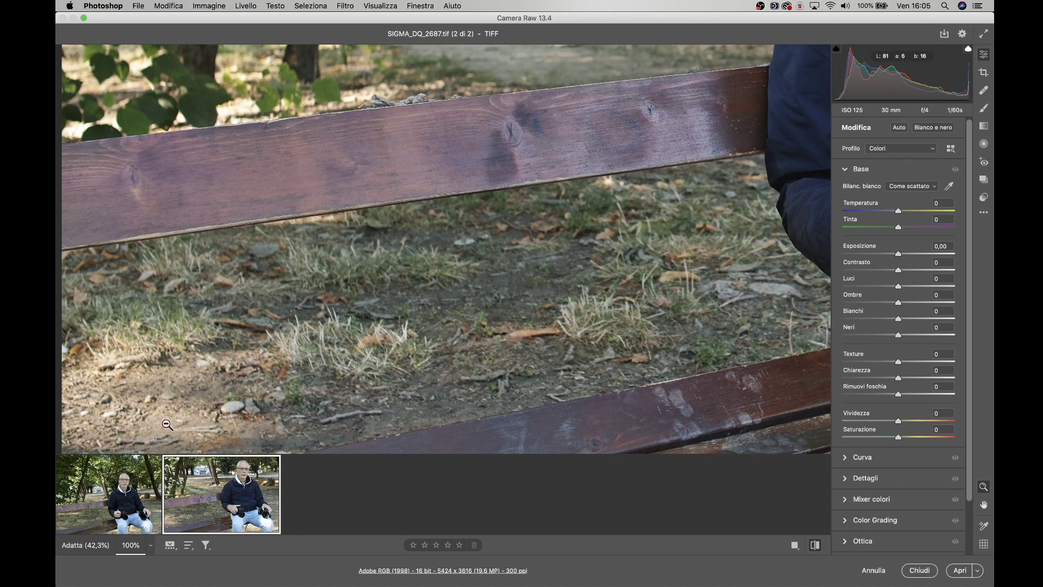
click(115, 513)
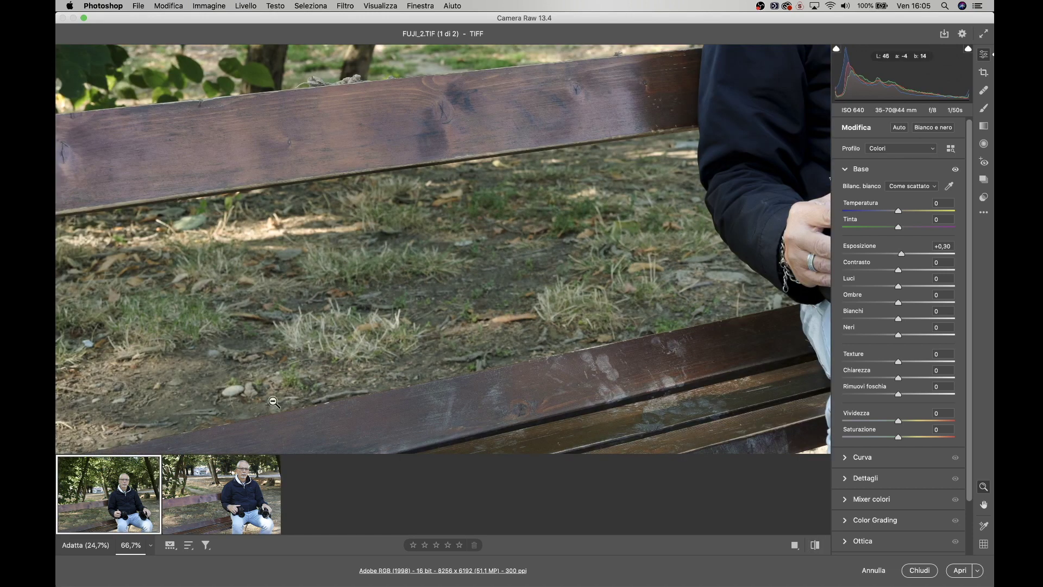
click(217, 481)
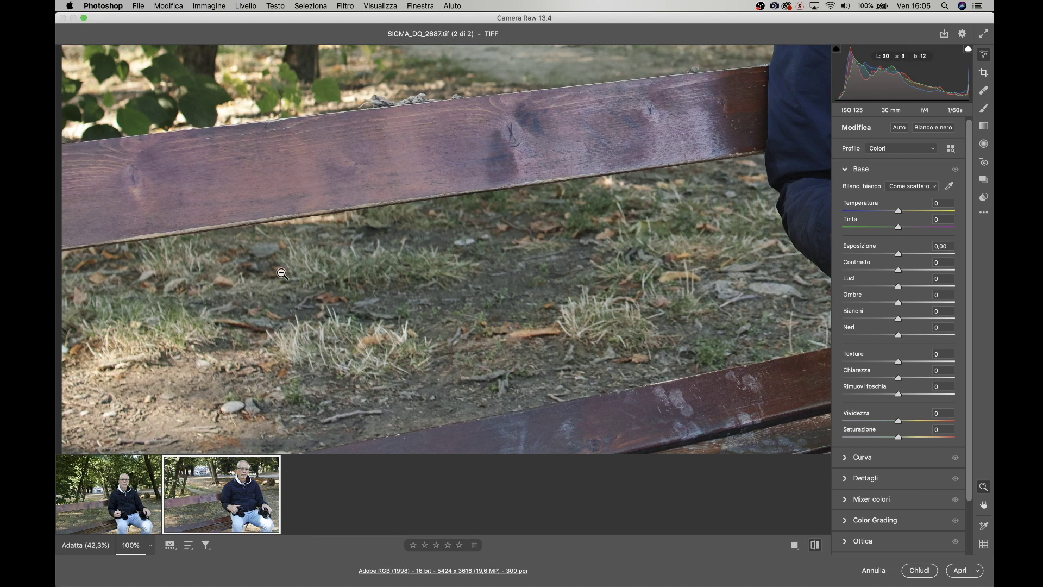
click(106, 506)
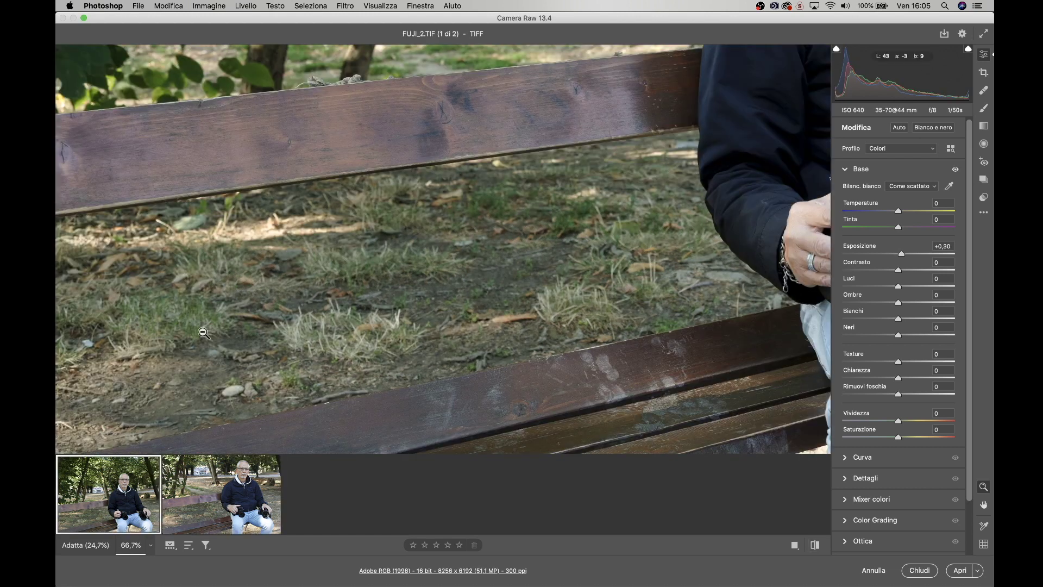
click(223, 491)
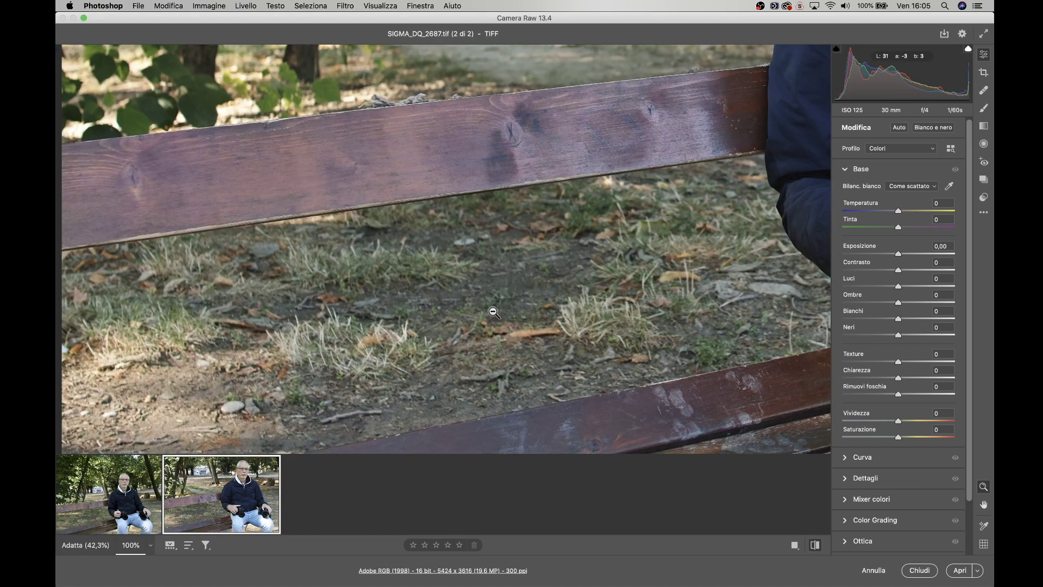
click(113, 507)
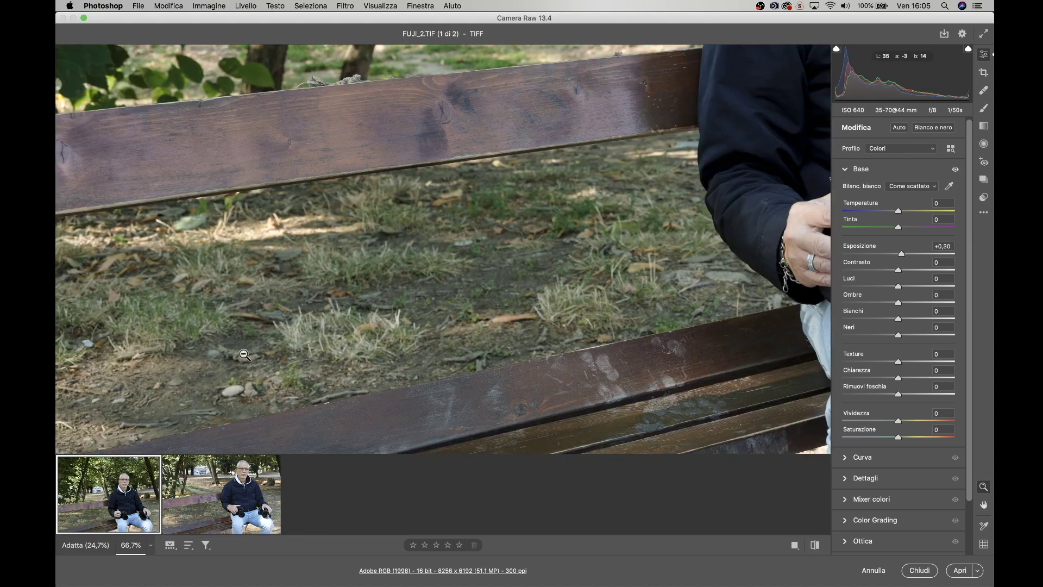
click(216, 506)
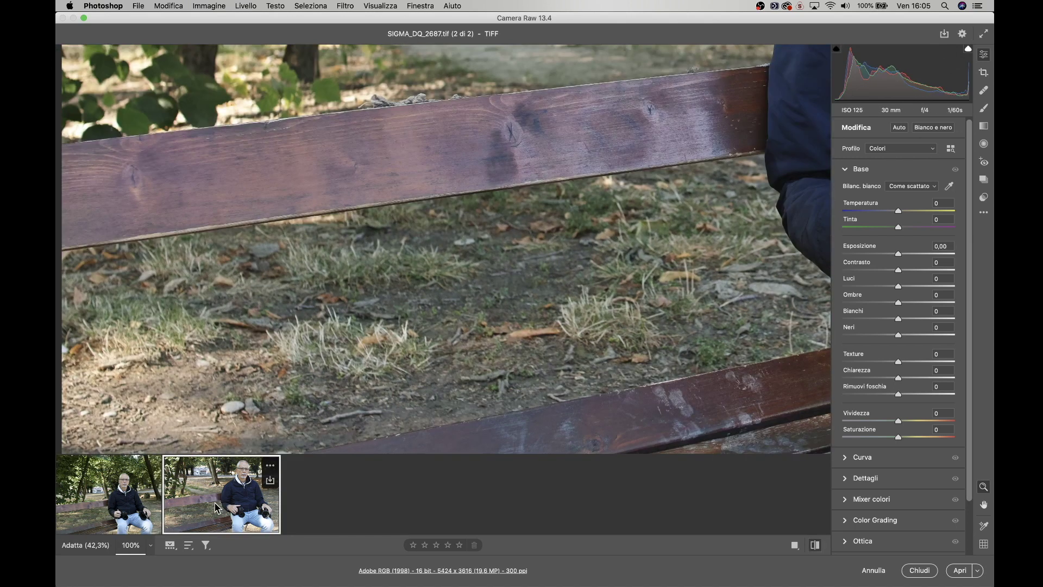
click(110, 511)
click(188, 503)
click(112, 516)
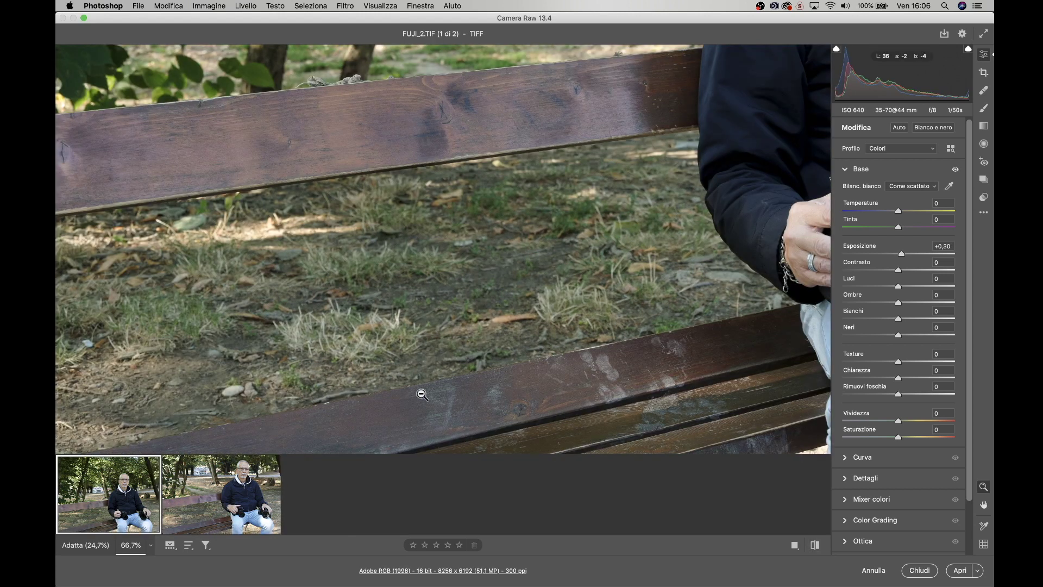
Step: Compare the trees, leaf-covered path and distant kiosk behind the bench in FUJI_2.TIF and SIGMA_DQ_2687.tif for colour and background blur
scroll(500, 260, up, 5)
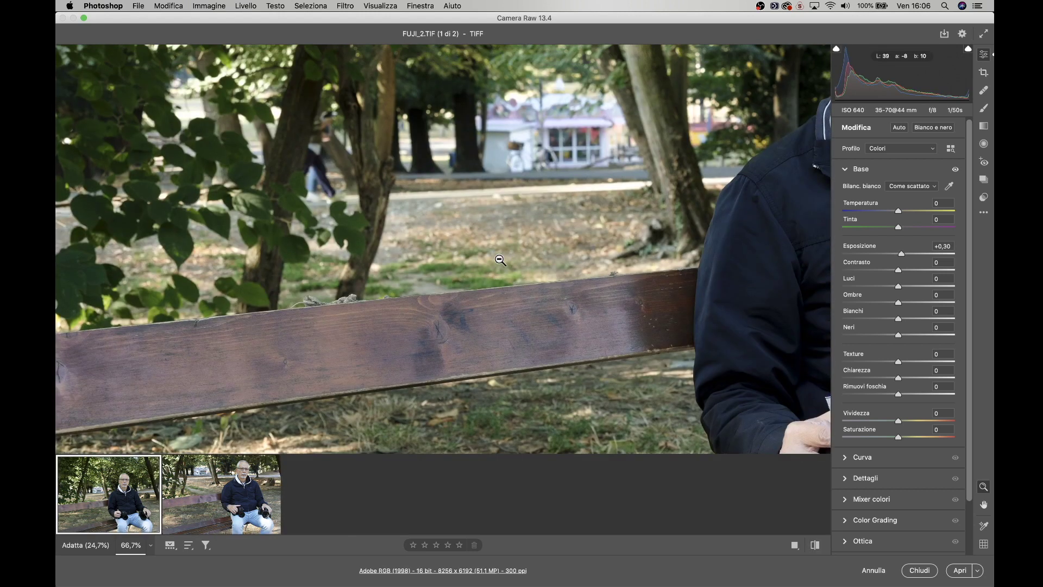
scroll(500, 260, down, 10)
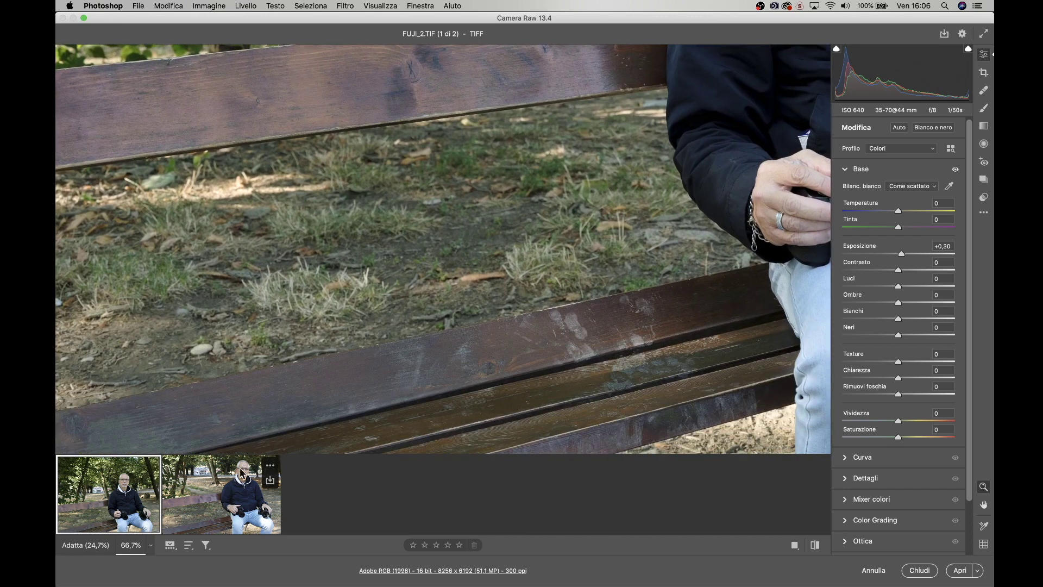
click(241, 472)
scroll(475, 182, up, 4)
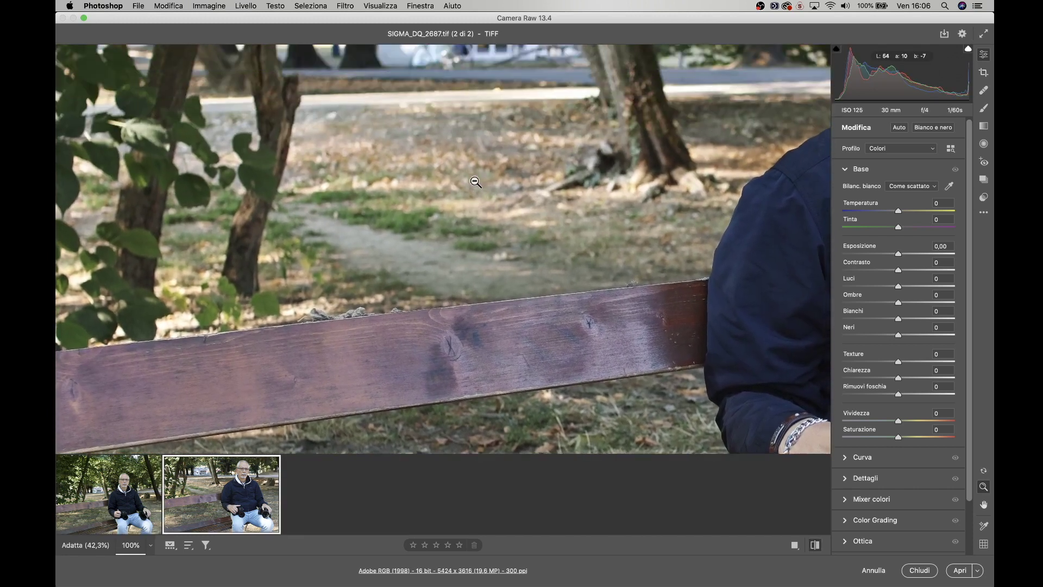
scroll(475, 182, up, 3)
click(139, 487)
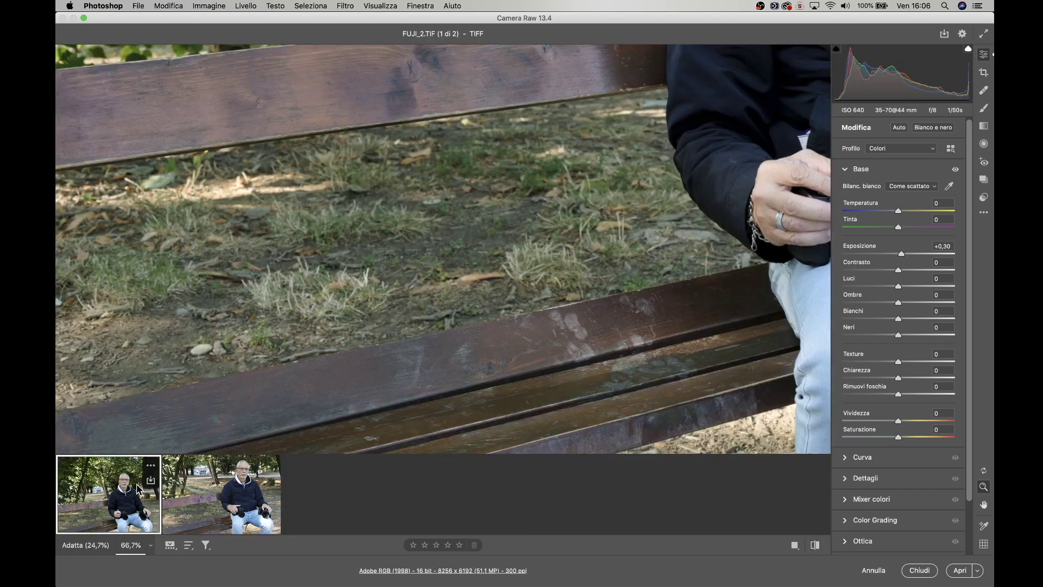
scroll(333, 288, up, 6)
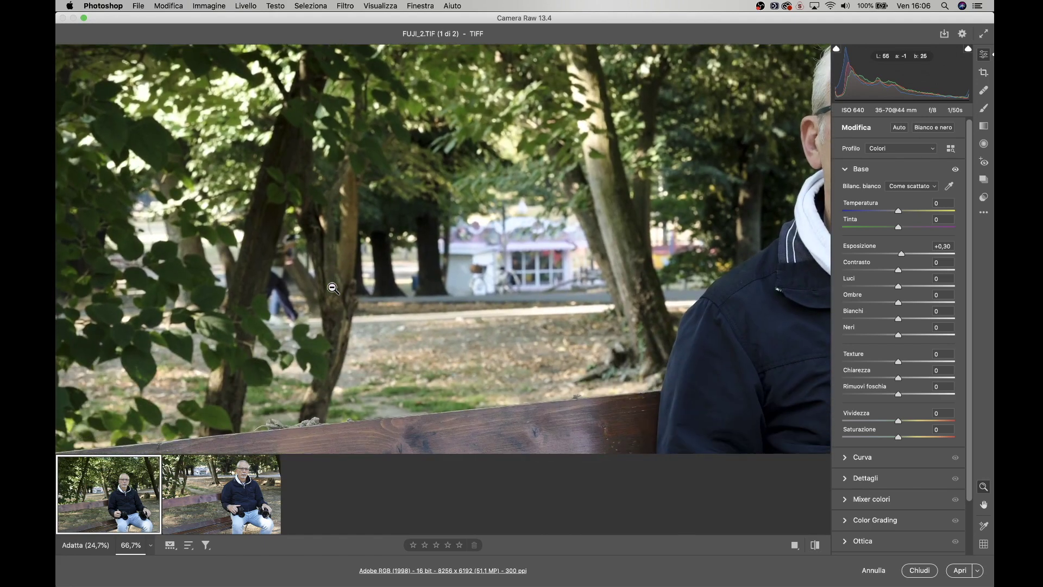
click(223, 511)
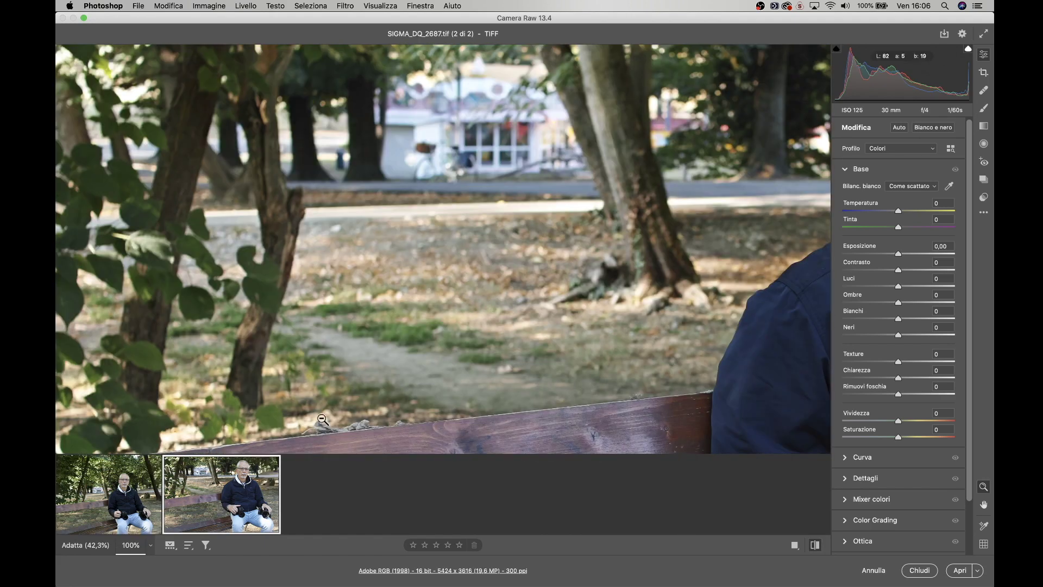
scroll(434, 212, up, 3)
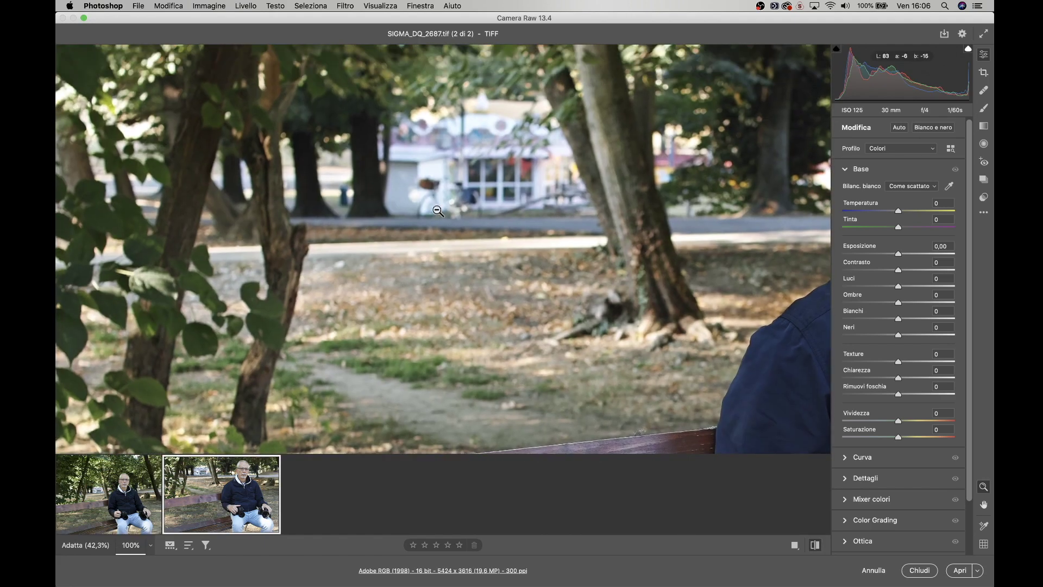
click(115, 498)
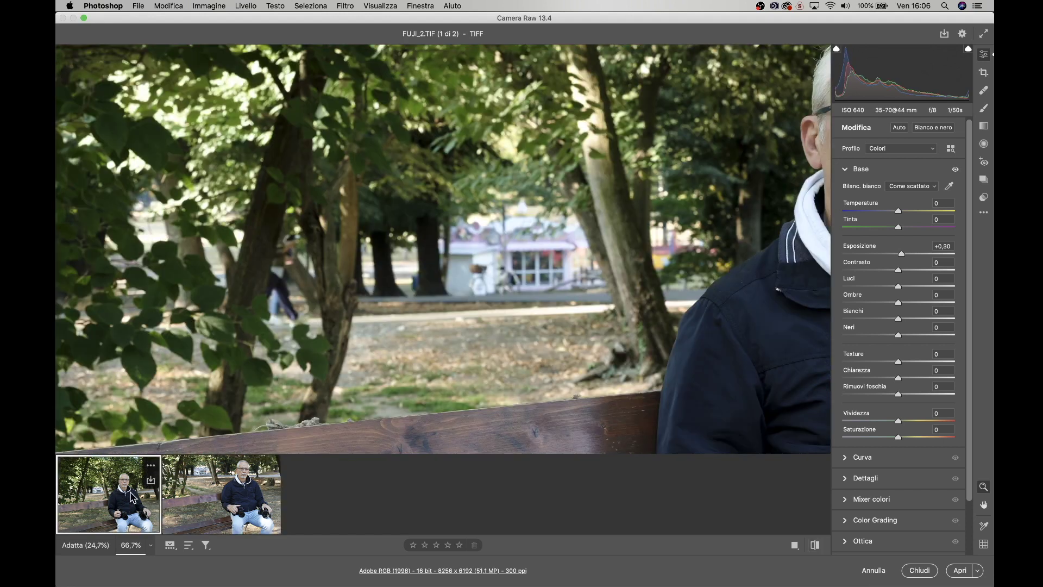
click(199, 494)
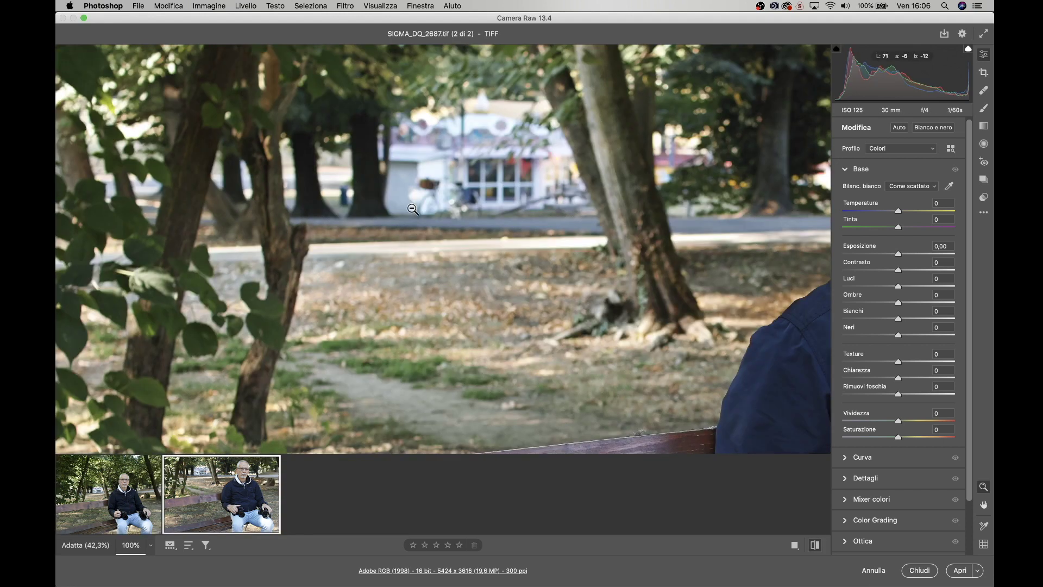
Step: Fit both portraits fully in view and compare their overall framing, colour and background rendering
scroll(461, 253, right, 3)
scroll(461, 253, right, 3)
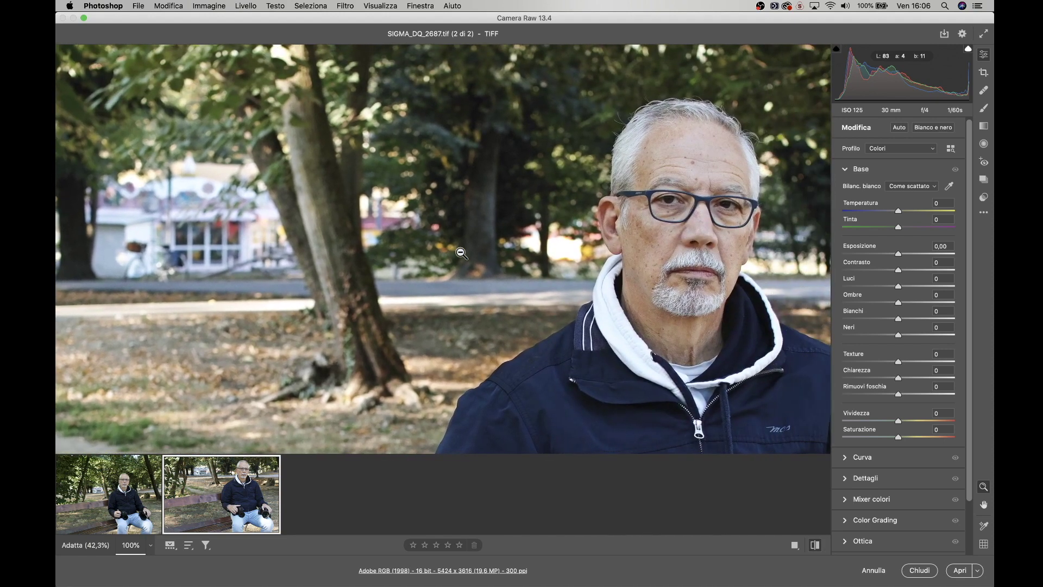
alt+click(462, 253)
click(86, 504)
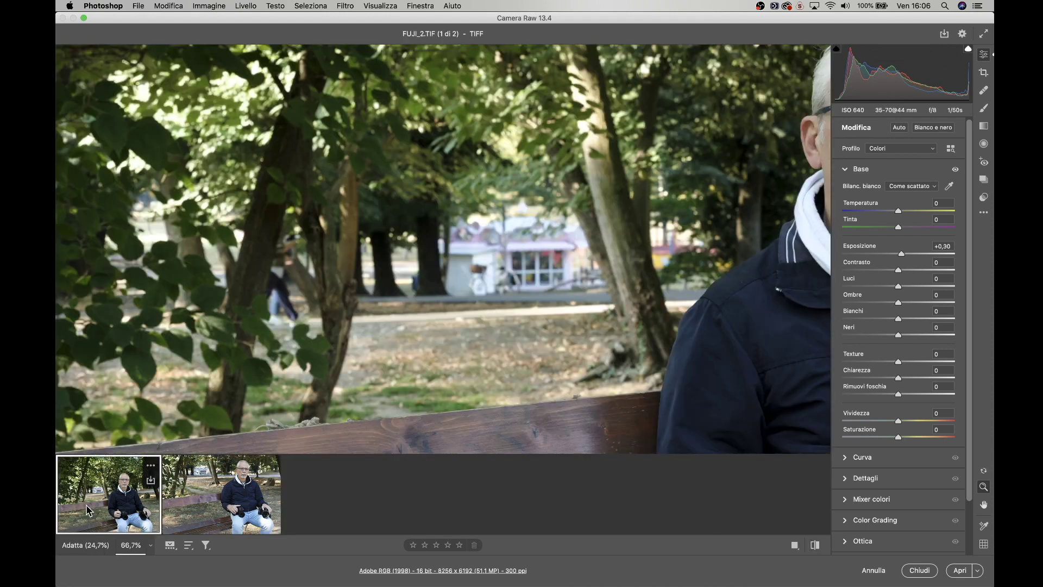
alt+click(390, 233)
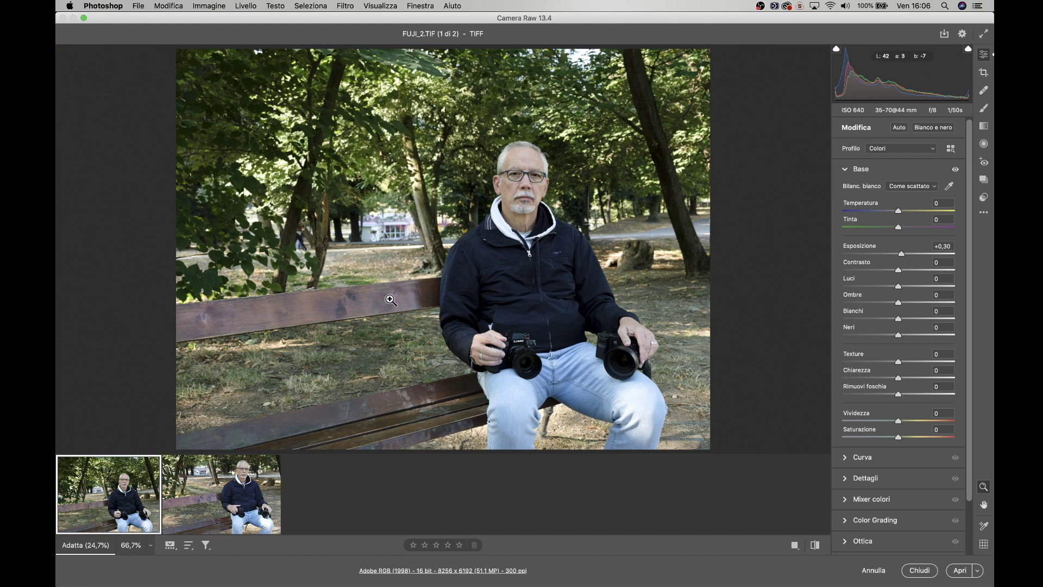
click(204, 494)
click(300, 361)
alt+click(299, 365)
click(110, 497)
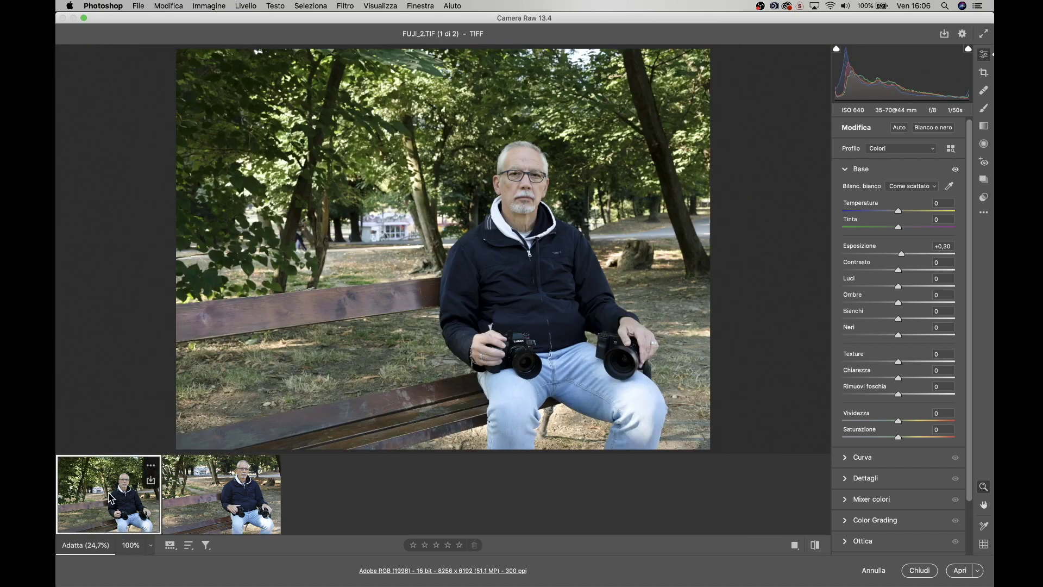
click(207, 495)
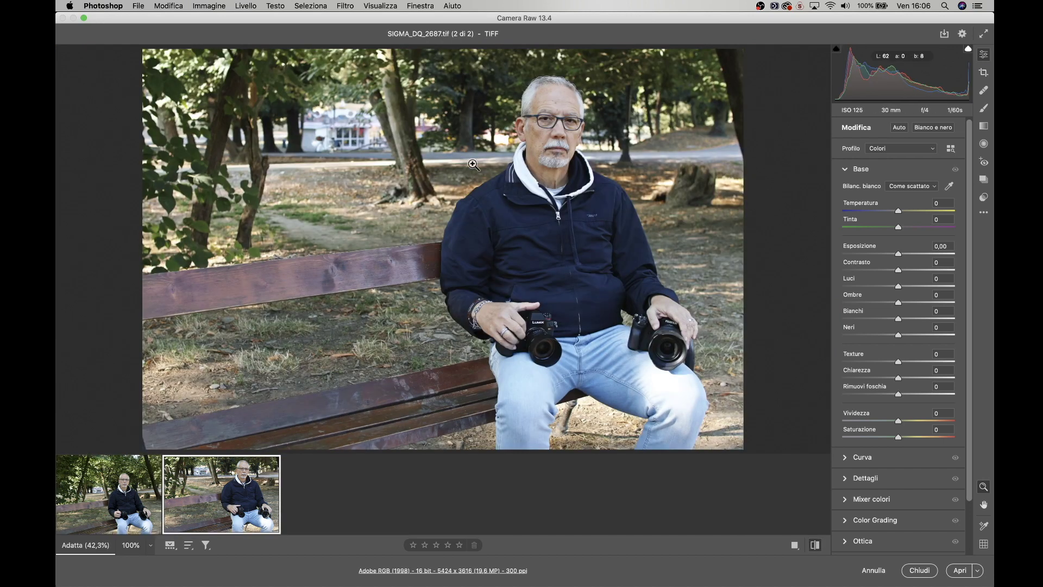
Step: Compare the man's jacket and the overall tone in the full-frame views of FUJI_2.TIF and SIGMA_DQ_2687.tif
click(99, 494)
click(201, 526)
click(111, 490)
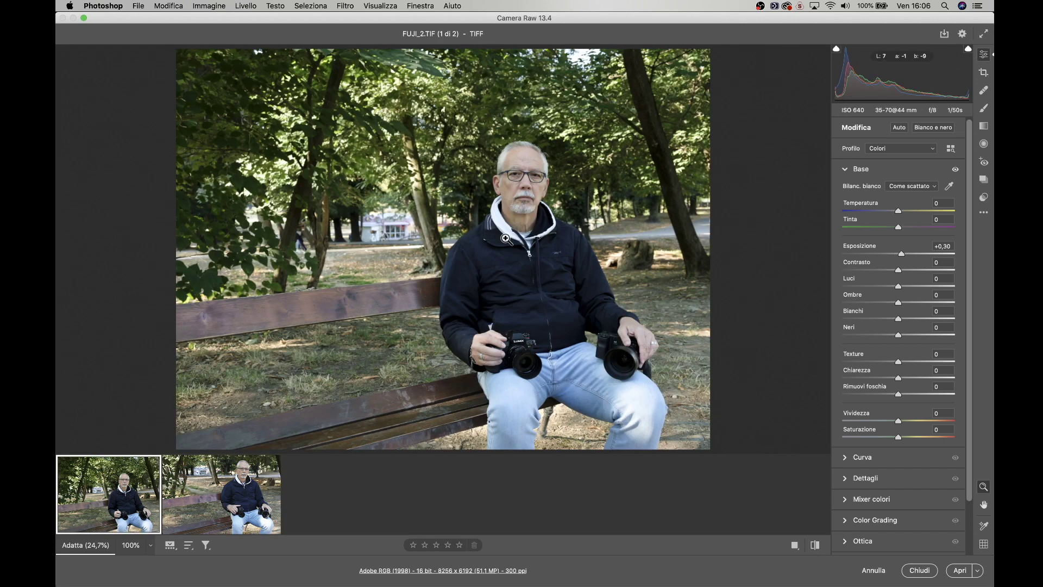
click(205, 488)
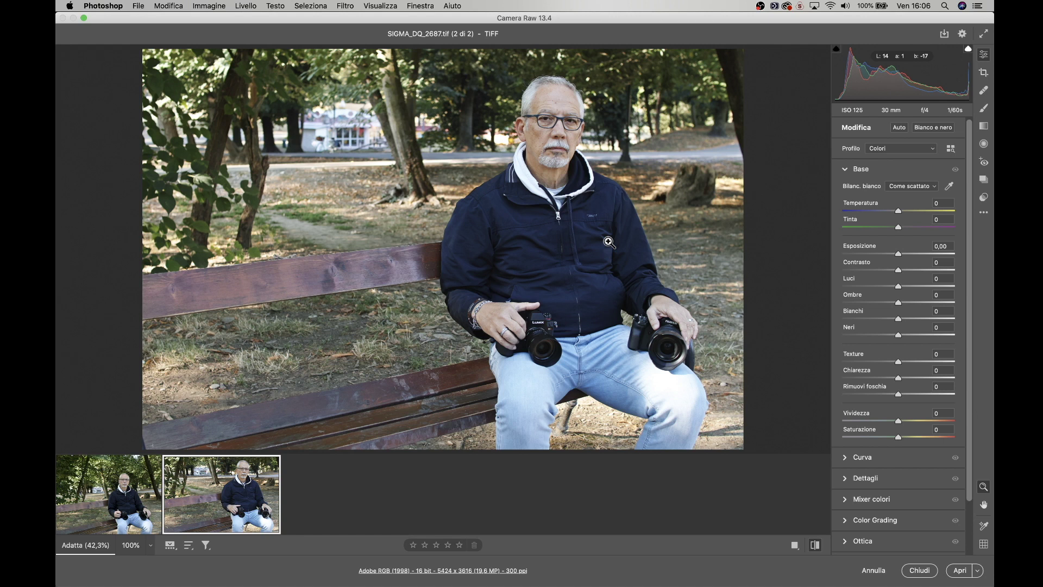
click(131, 486)
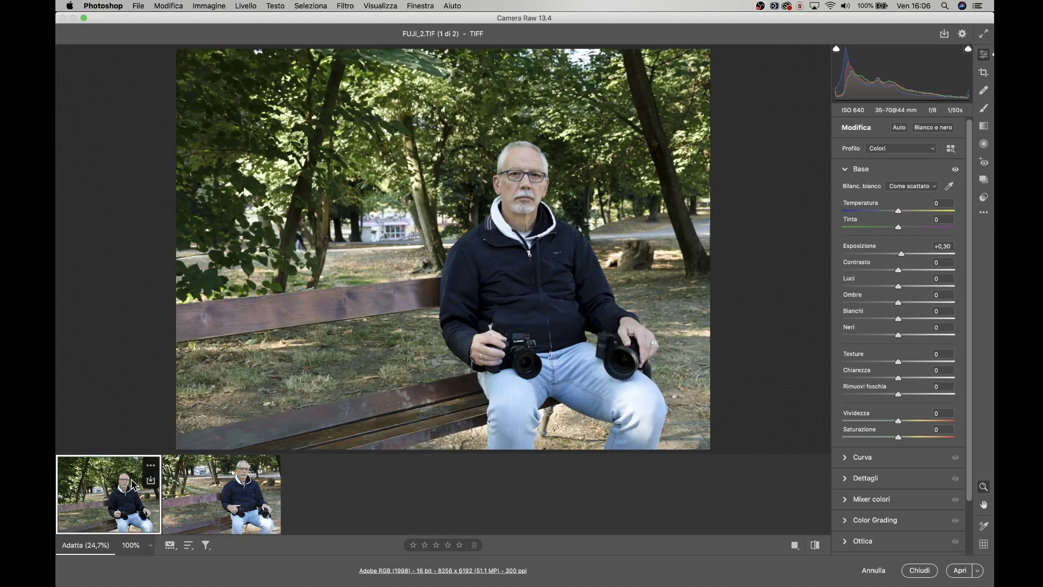
click(219, 499)
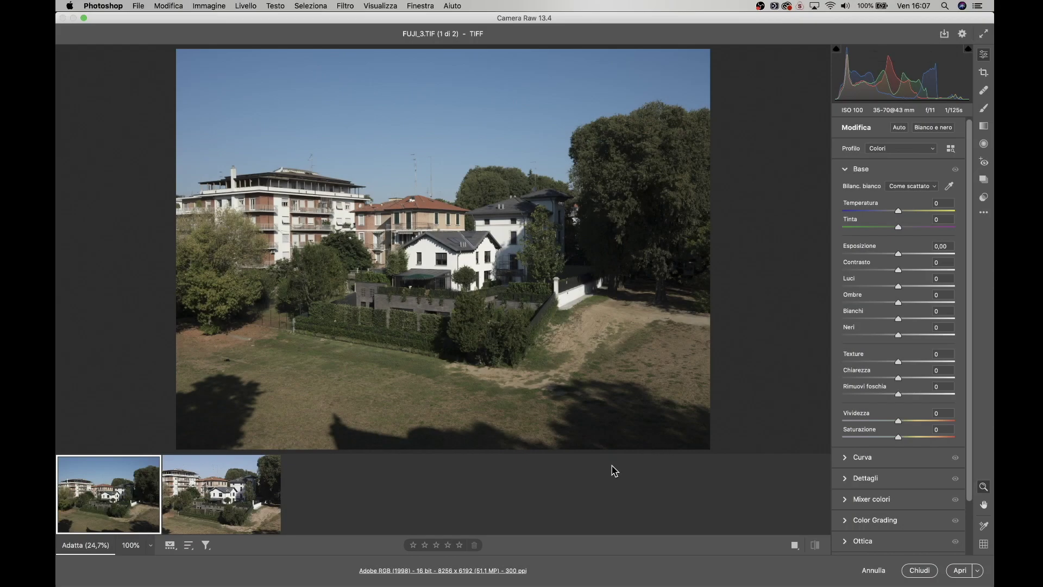
Step: Compare the full-frame landscapes FUJI_3.TIF and SIGMA_DQ_2689.tif for sky colour and overall tone, checking their shooting data
click(206, 499)
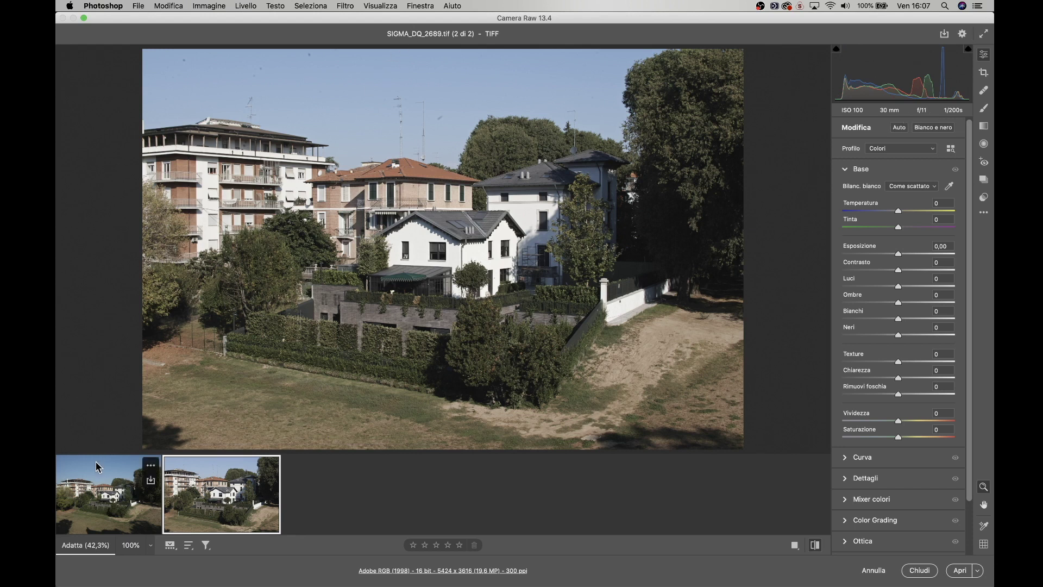
click(99, 491)
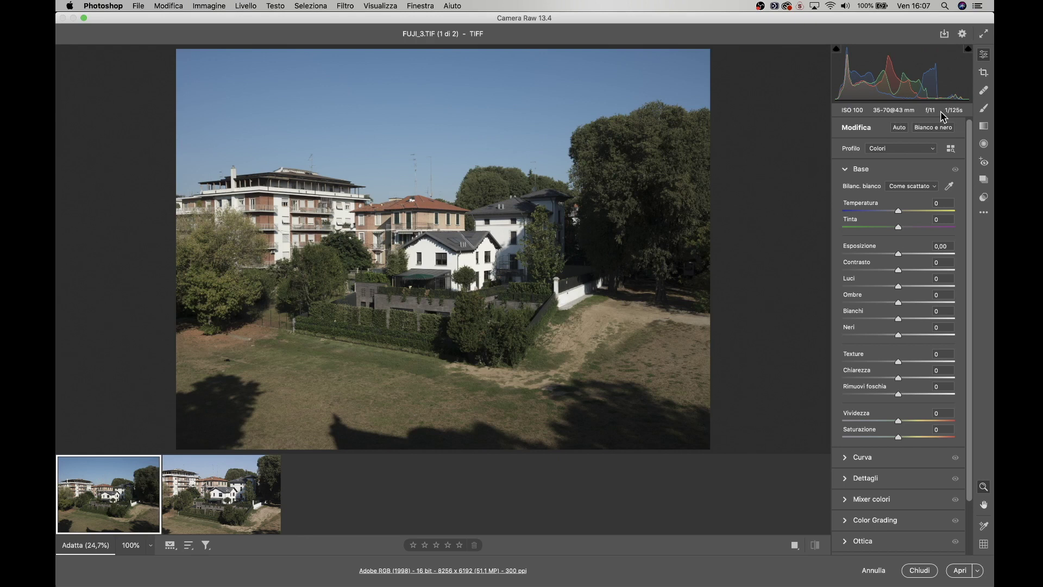
click(228, 505)
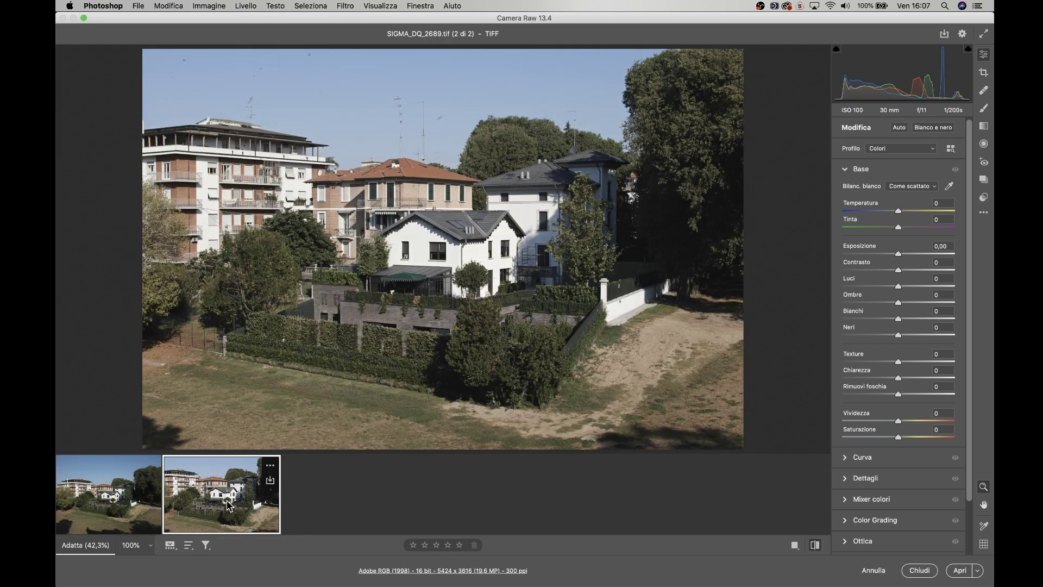
click(88, 520)
click(197, 491)
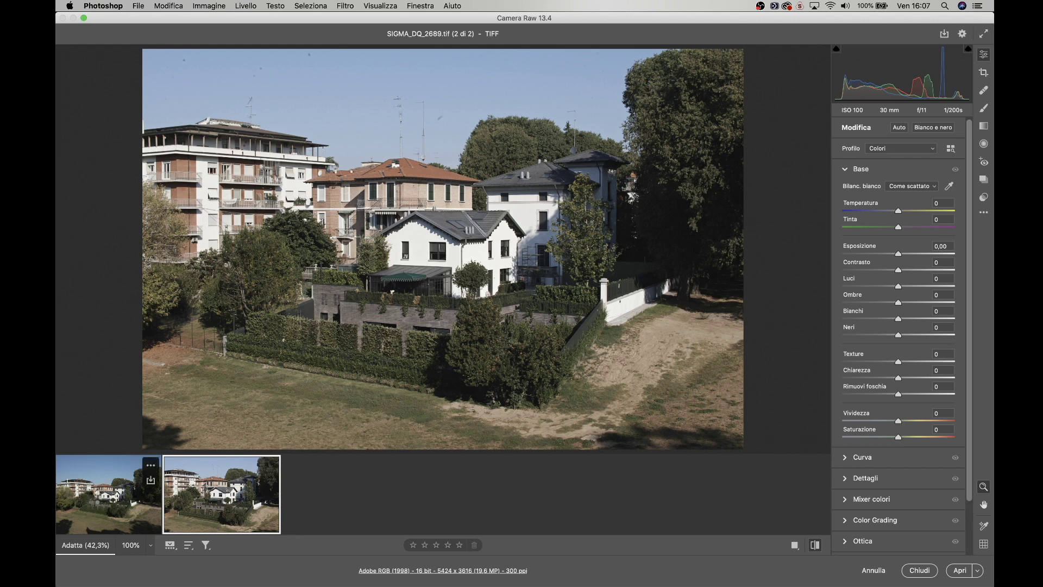
click(86, 523)
click(194, 487)
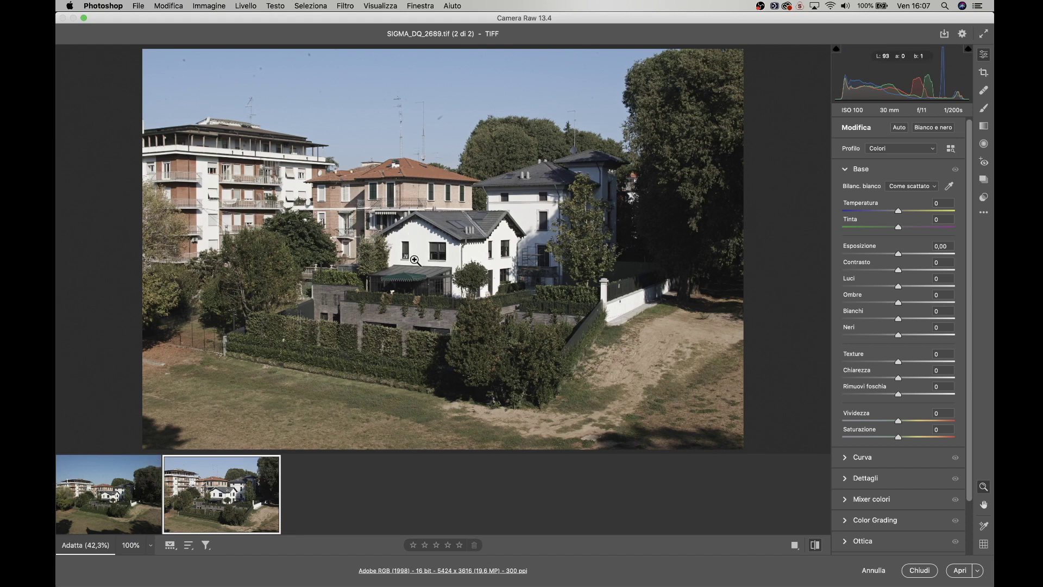
Step: Compare the white house, its green awning and the surrounding greenery in both landscapes at 100% zoom
click(86, 508)
click(432, 263)
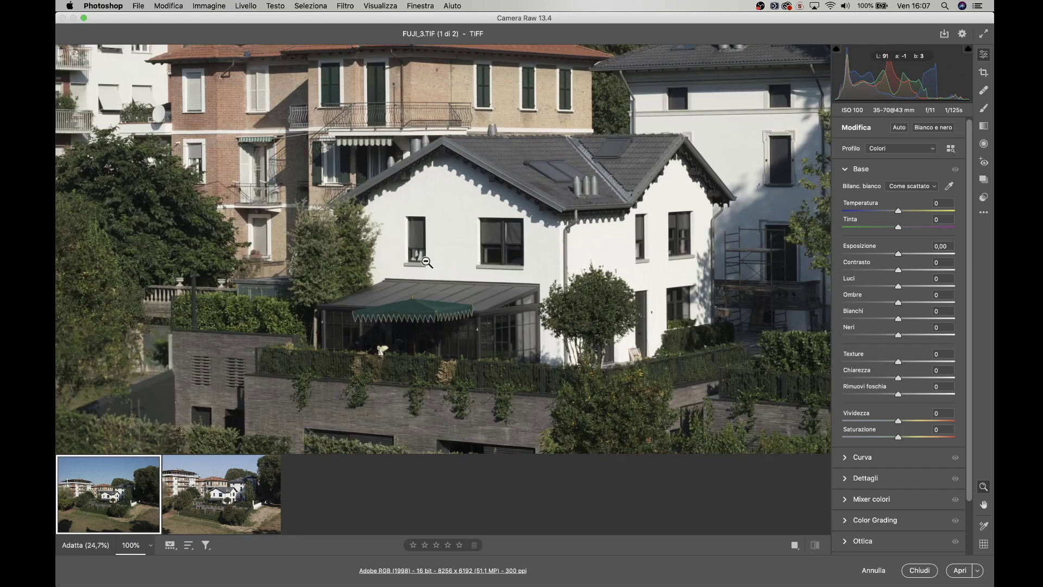
click(171, 478)
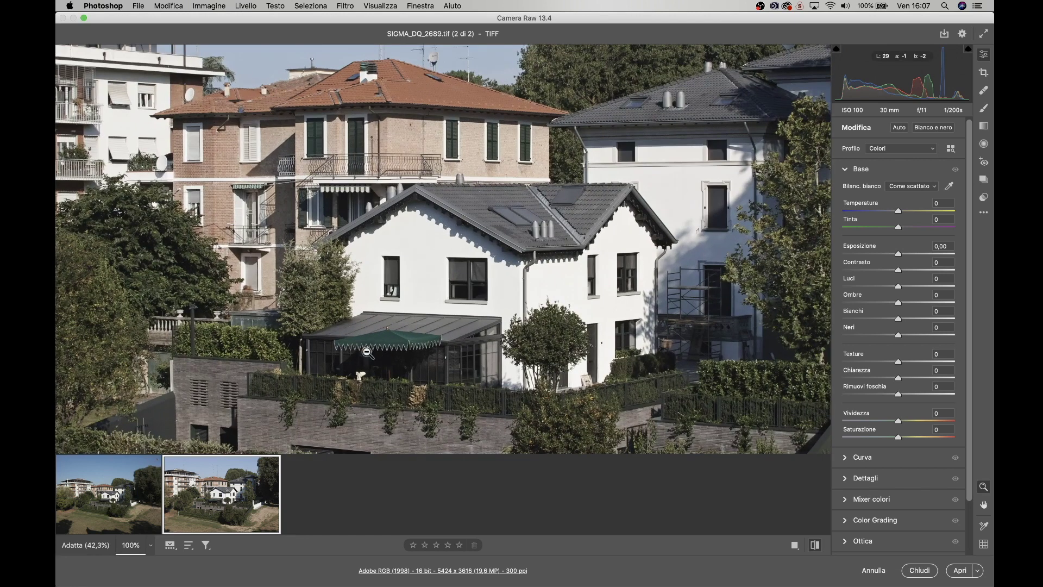
click(110, 508)
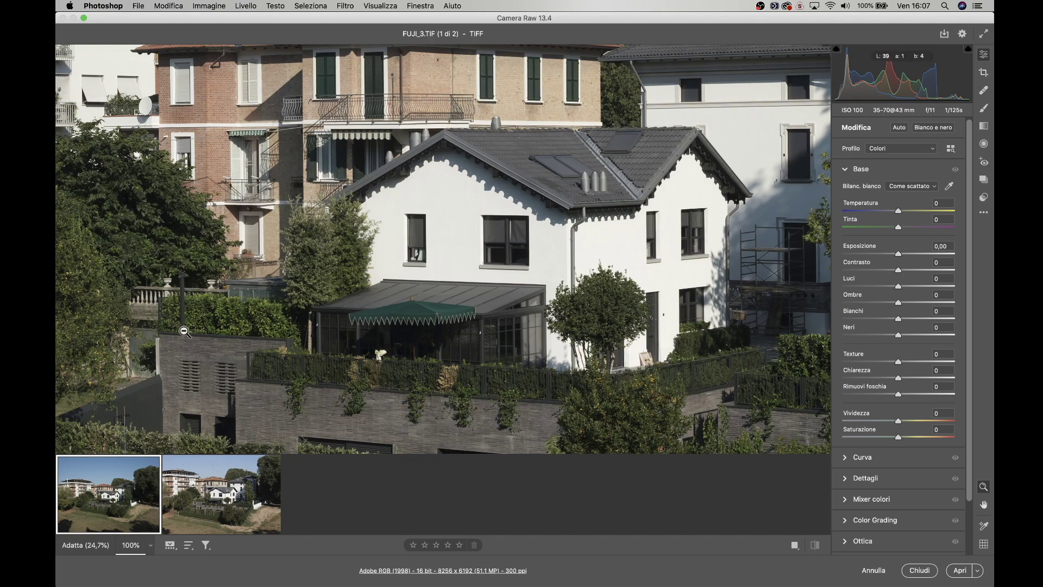
Step: Compare the balconied apartment block, red-tiled roof, antennas and sky in FUJI_3.TIF and SIGMA_DQ_2689.tif at 100% zoom
scroll(216, 275, up, 5)
scroll(216, 276, left, 4)
scroll(216, 276, up, 3)
scroll(216, 275, left, 7)
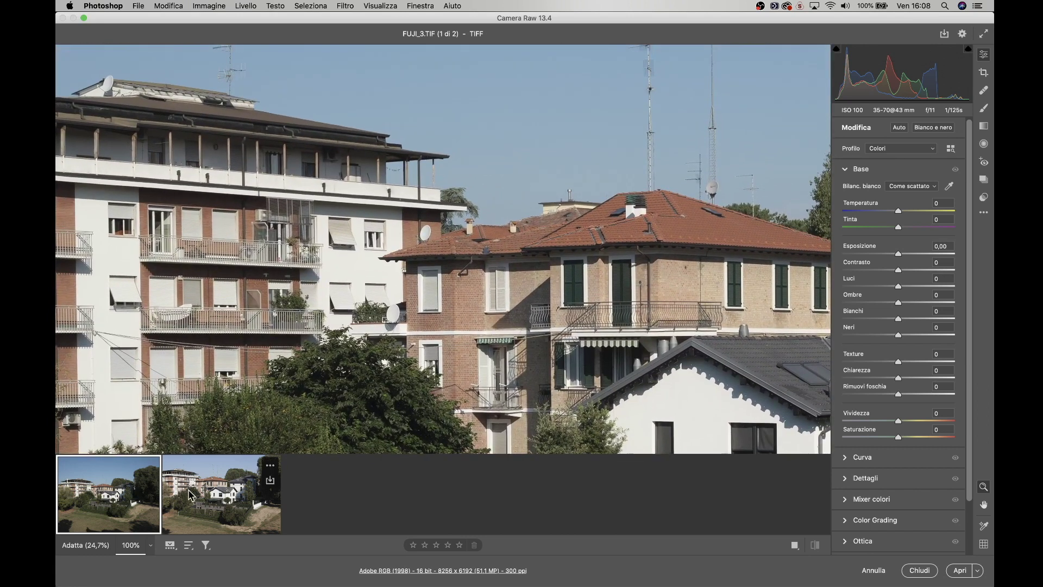
click(201, 500)
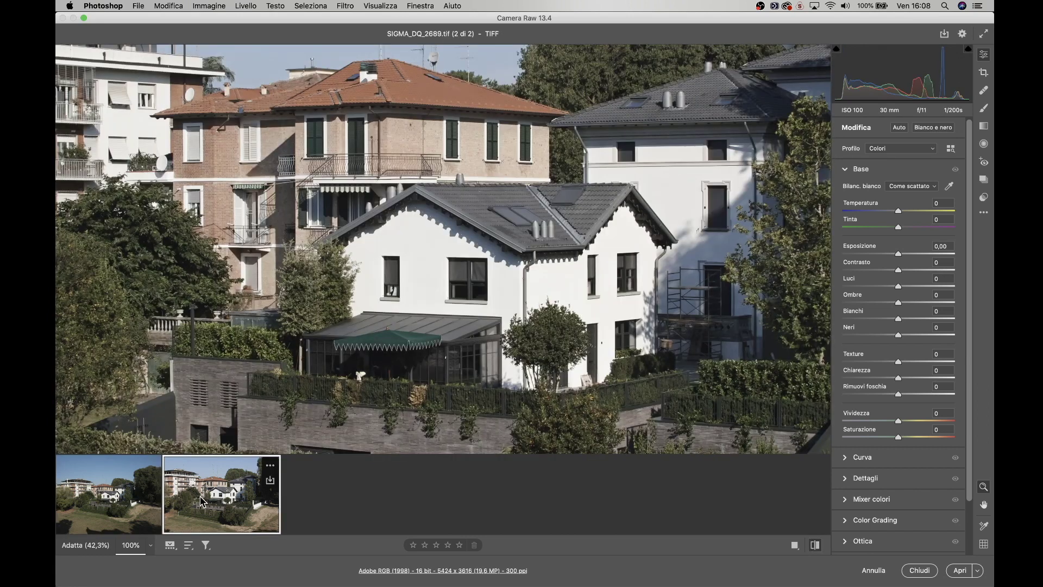
scroll(270, 231, up, 5)
scroll(270, 230, left, 3)
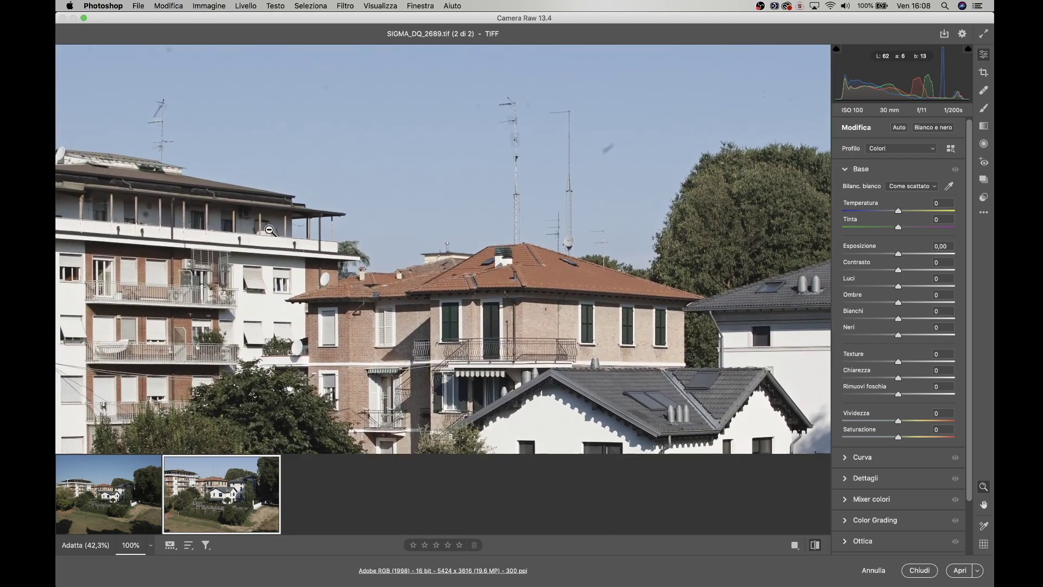
click(96, 495)
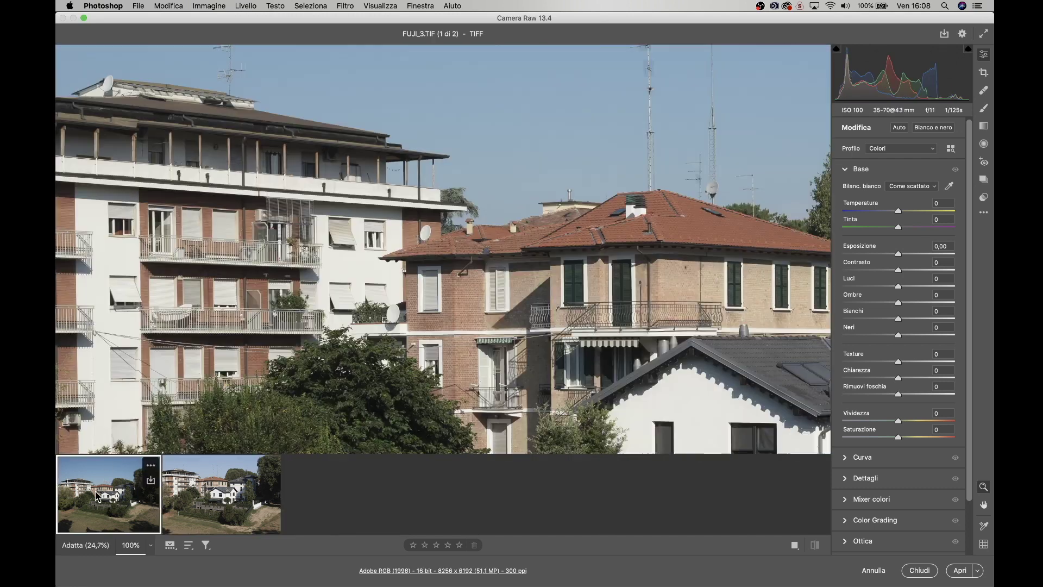
click(217, 500)
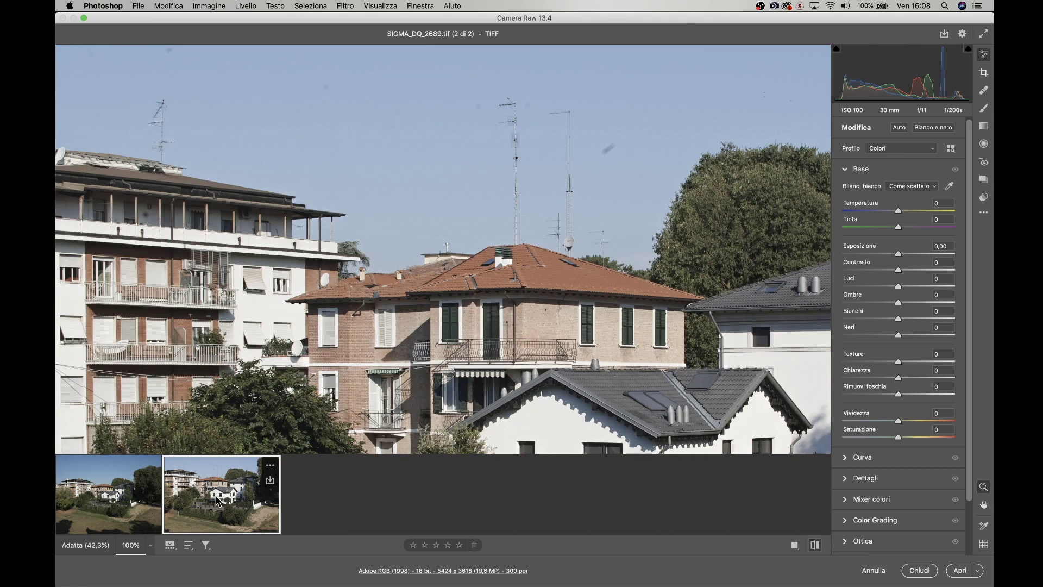
mouse_move(106, 490)
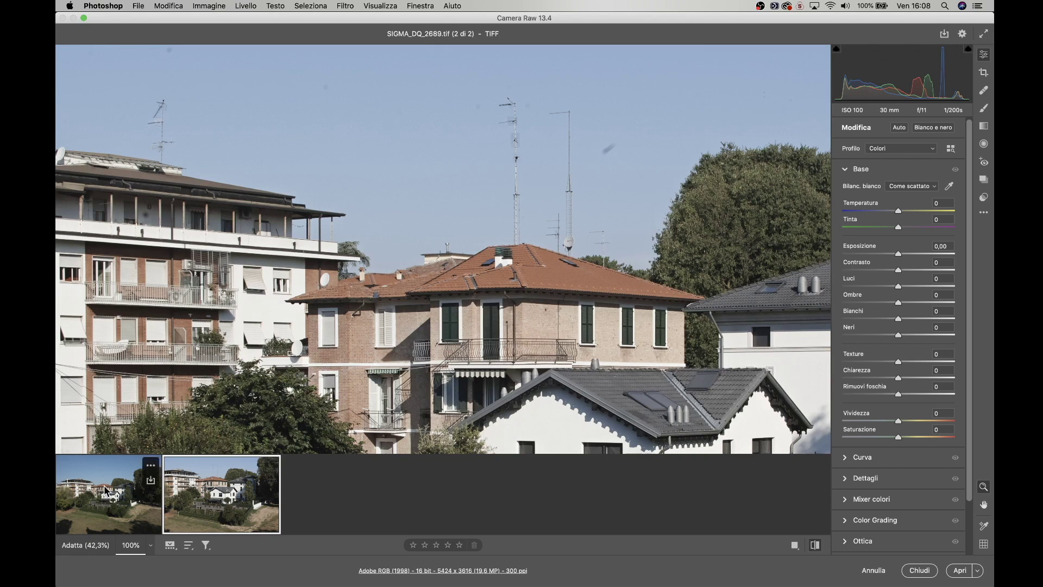
click(106, 490)
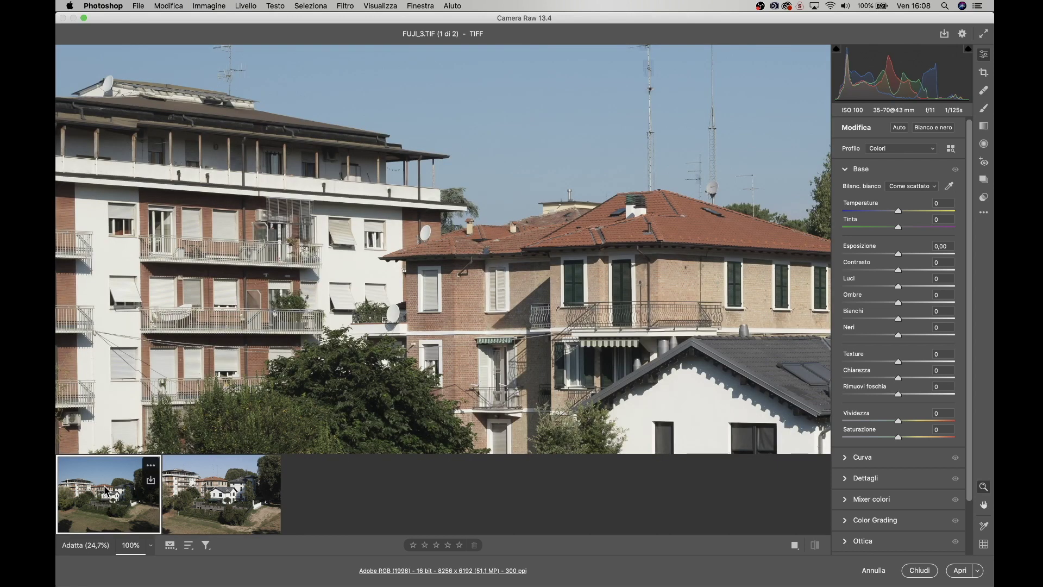
click(206, 487)
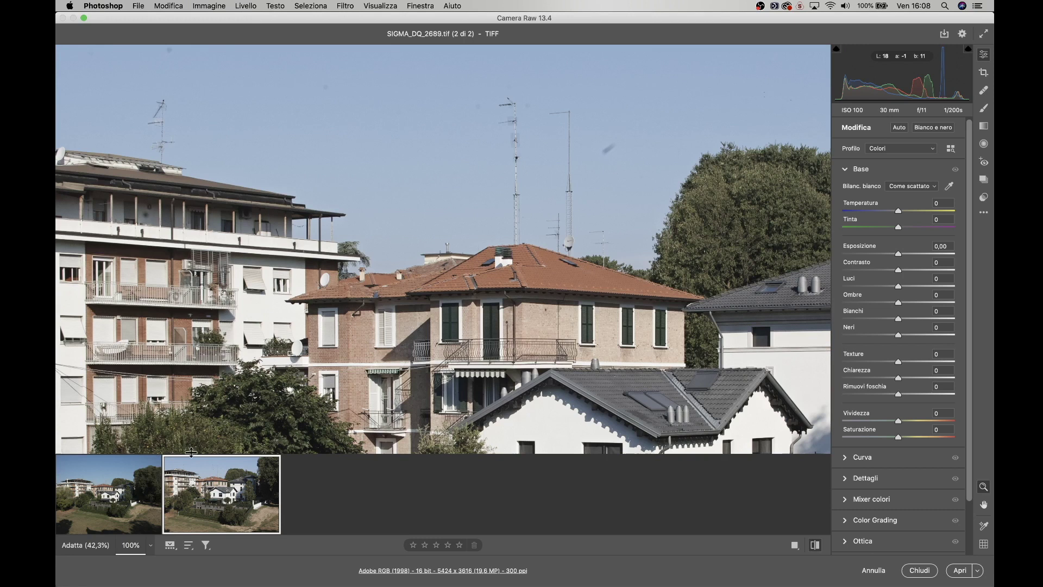
click(131, 499)
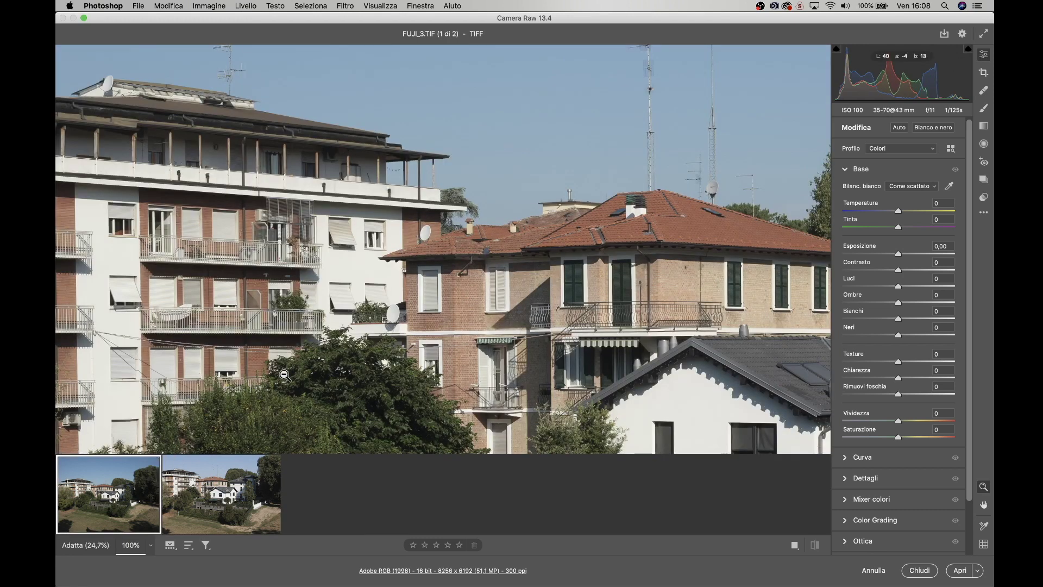
Step: Compare the apartment block's full facade, brick walls, balconies and neighbouring trees in FUJI_3.TIF and SIGMA_DQ_2689.tif at 100% zoom
scroll(284, 375, left, 5)
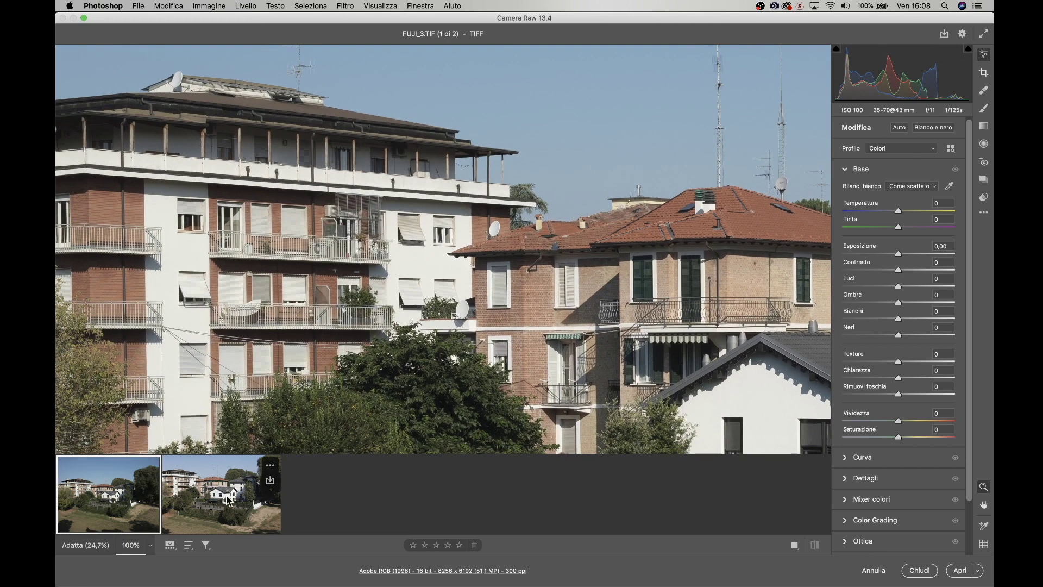
click(229, 500)
scroll(251, 366, left, 3)
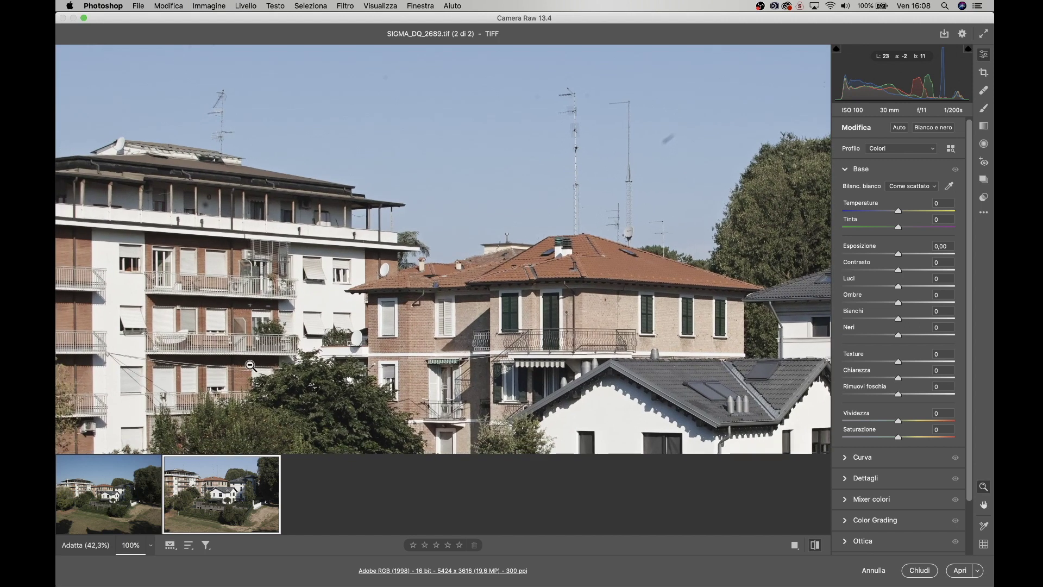
scroll(250, 365, left, 3)
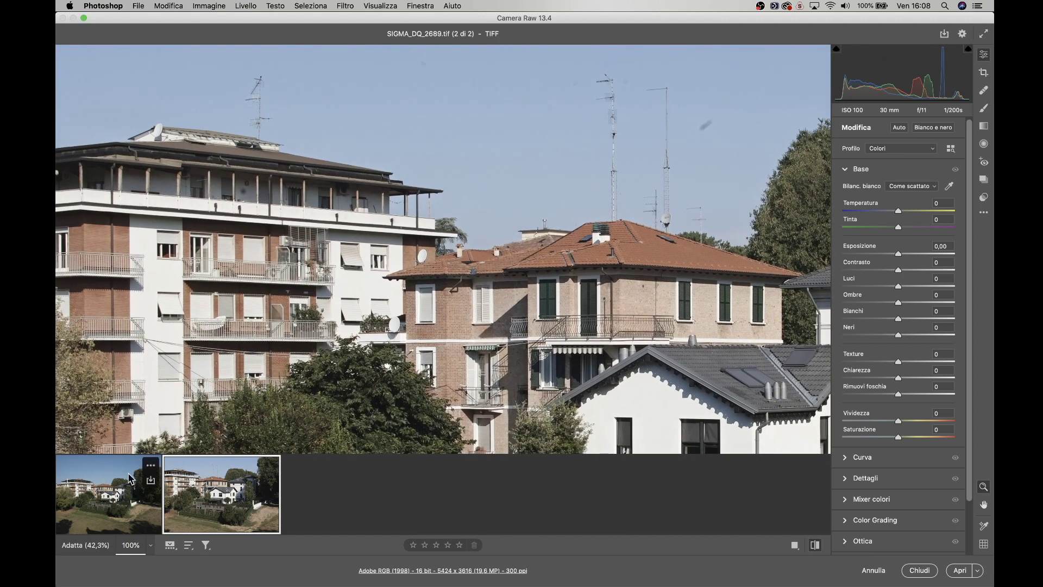
click(115, 495)
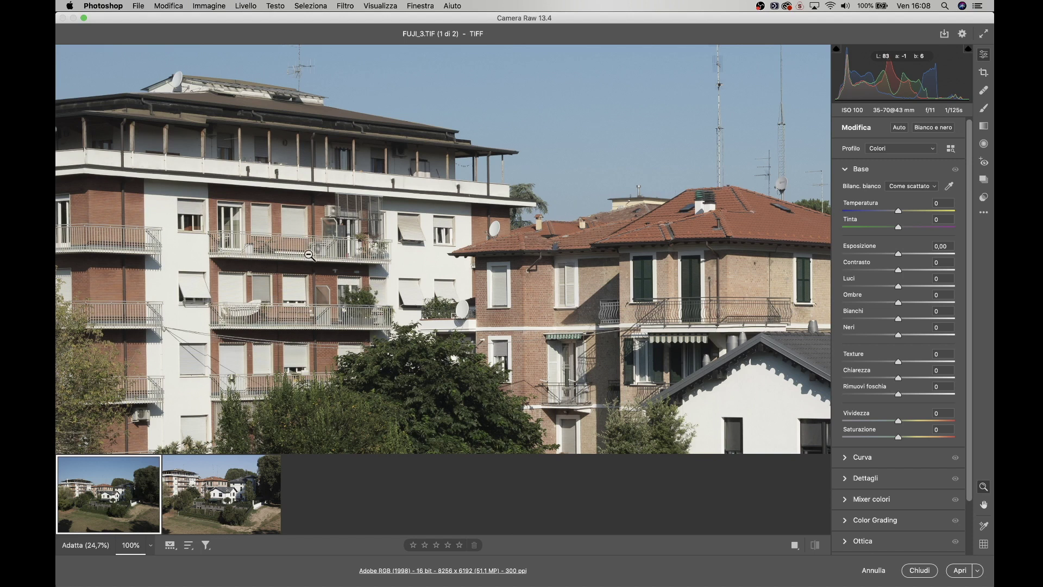
scroll(320, 256, left, 5)
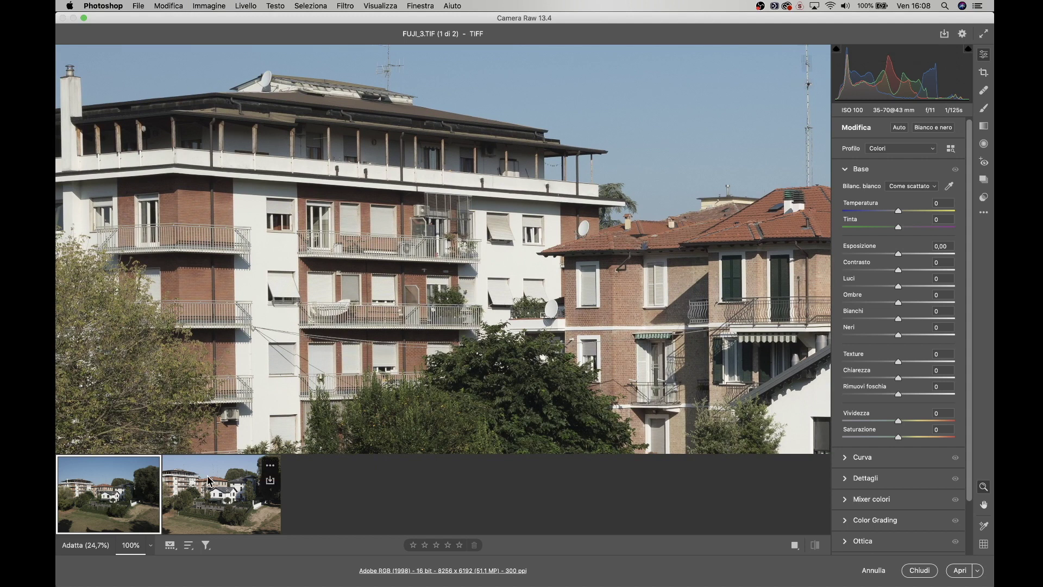
click(266, 467)
scroll(245, 405, left, 5)
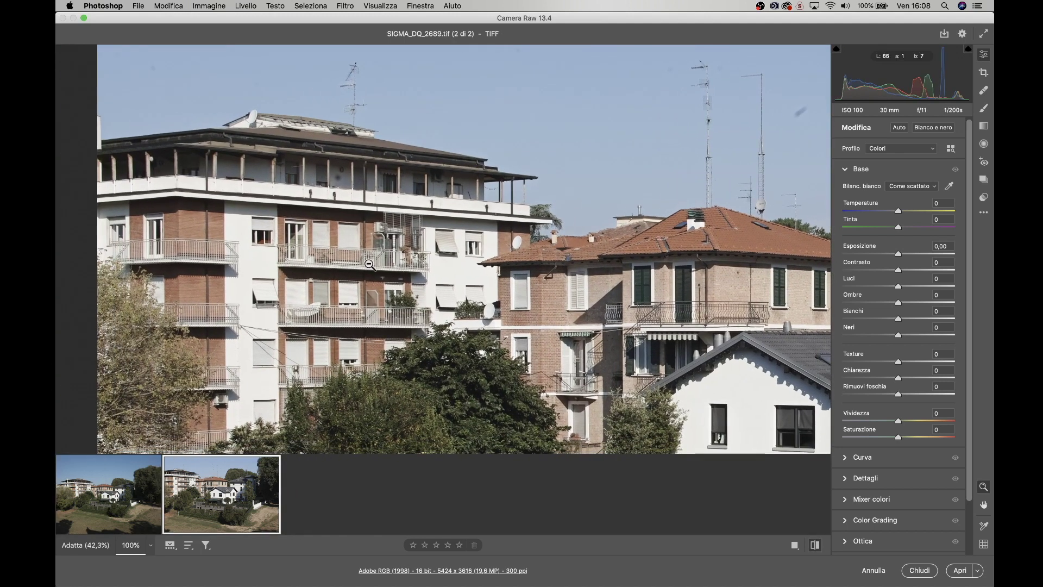
click(117, 486)
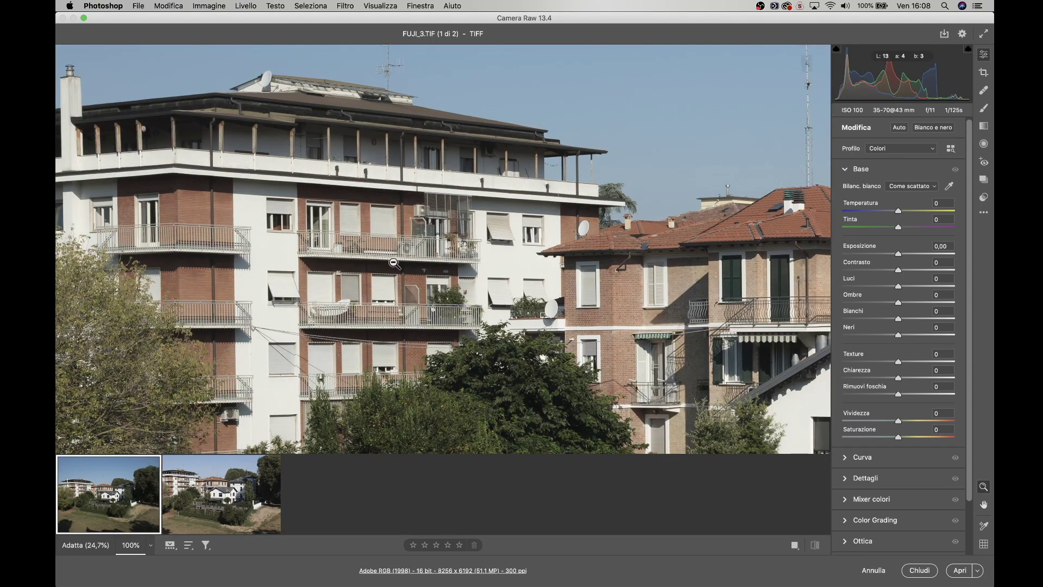
scroll(487, 278, right, 5)
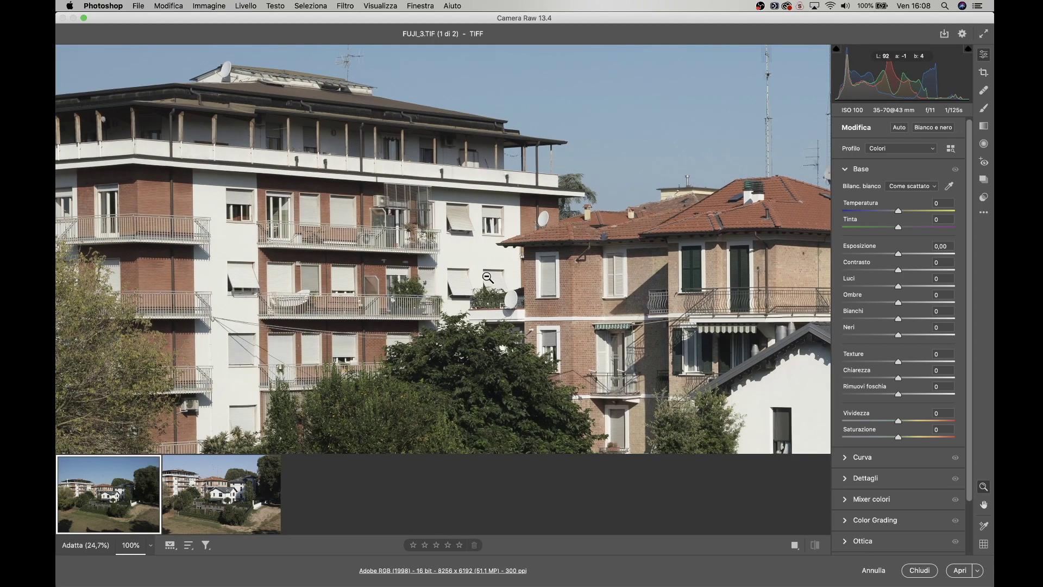
scroll(369, 299, right, 5)
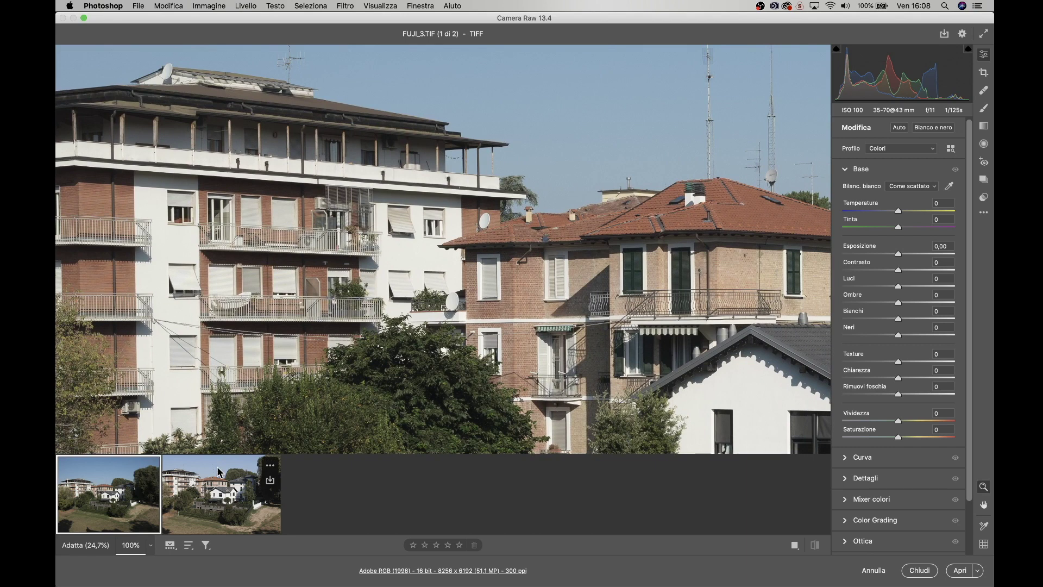
Step: Compare the dark-roofed house, rounded treetops, tall shaded tree and sky in both landscapes at 100% zoom
click(220, 489)
scroll(384, 396, right, 10)
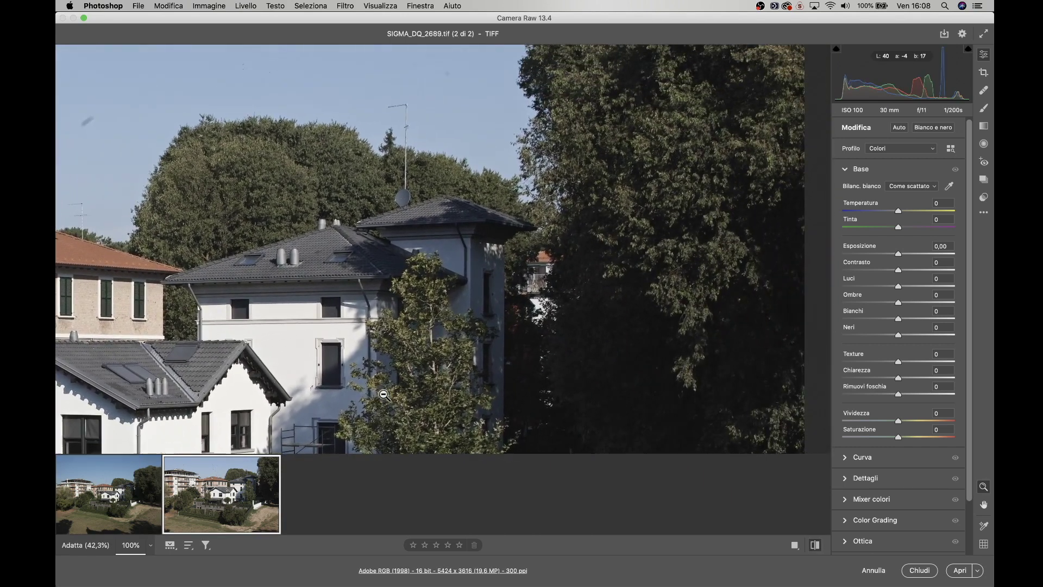
click(125, 505)
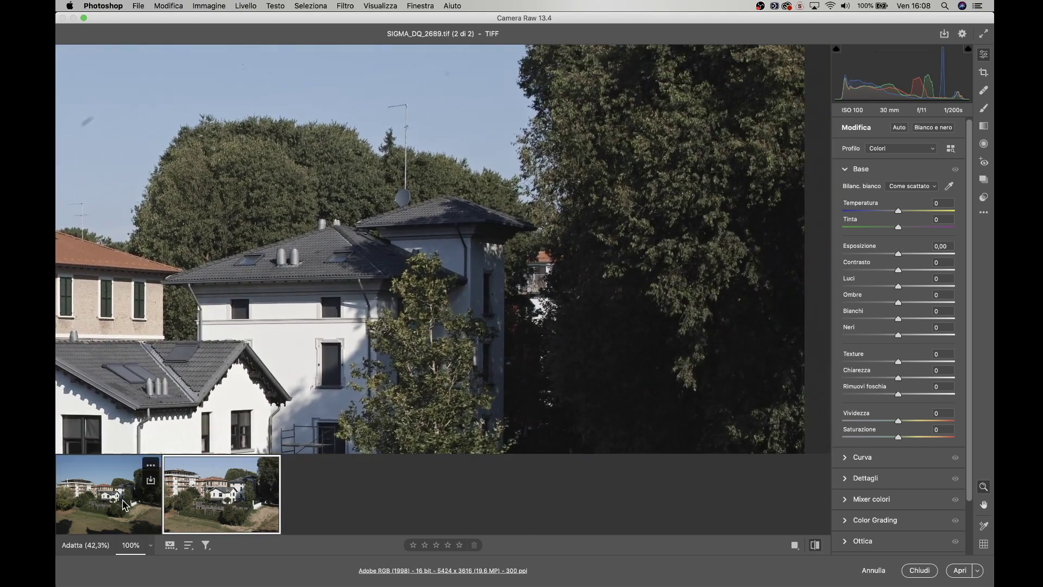
scroll(397, 300, right, 14)
scroll(397, 299, right, 6)
scroll(397, 299, up, 4)
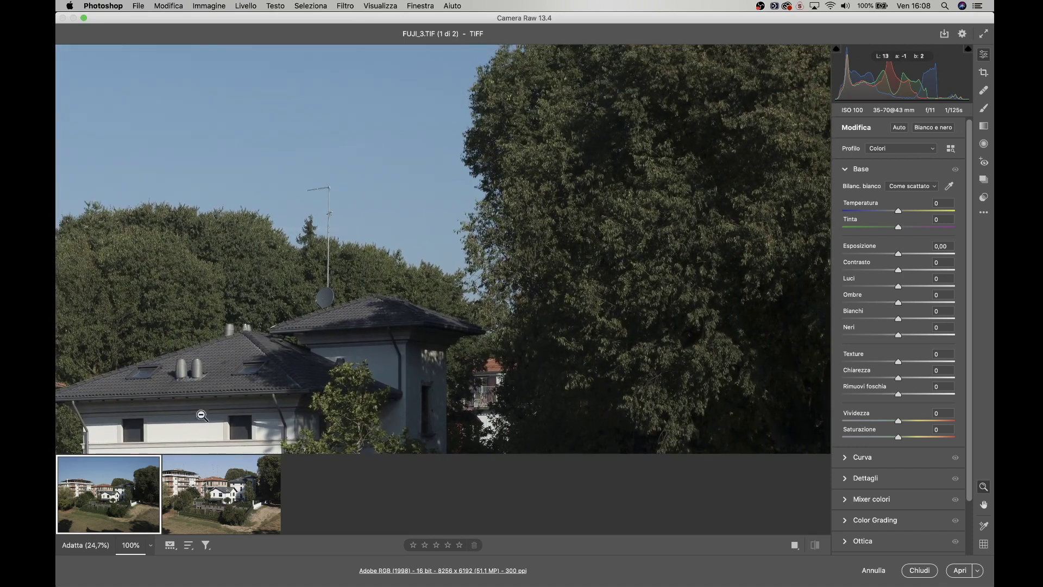
click(206, 501)
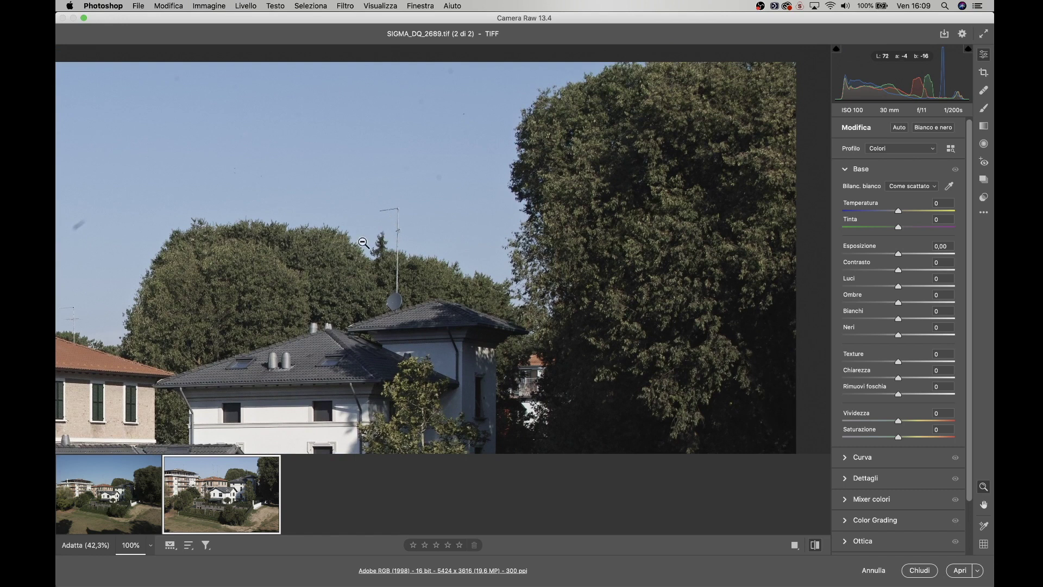
click(111, 491)
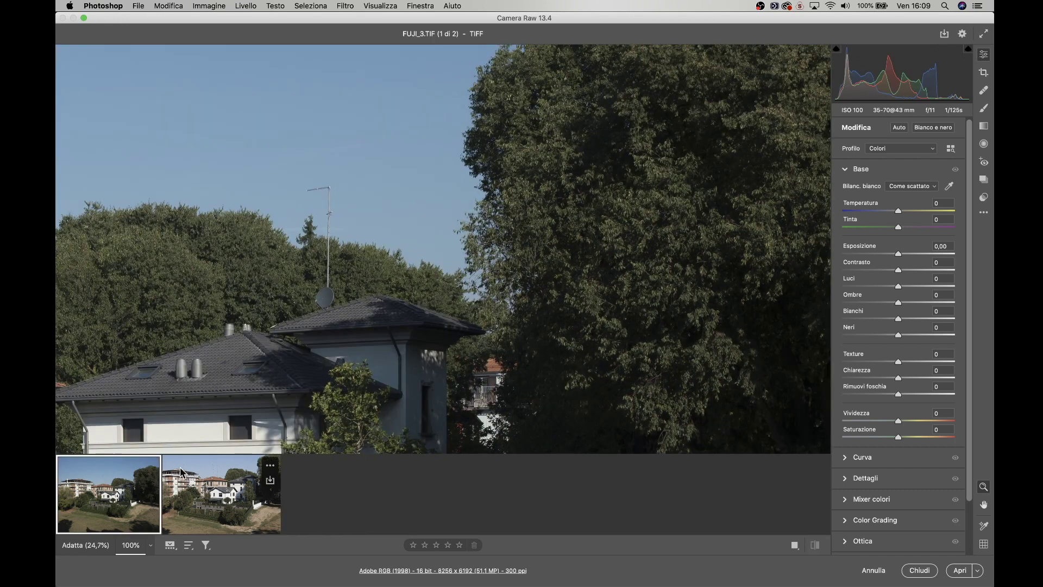
click(213, 492)
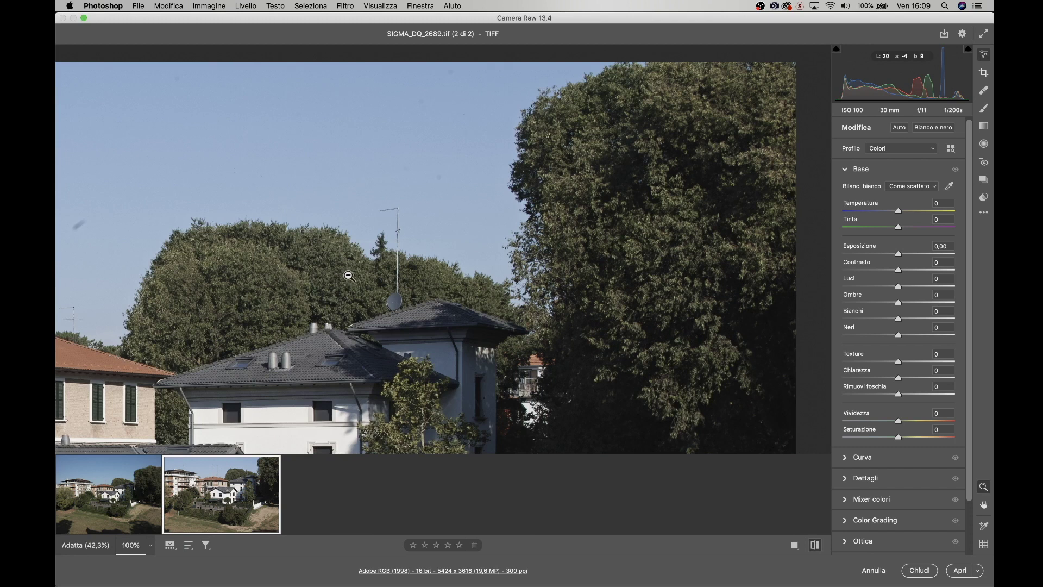
click(116, 512)
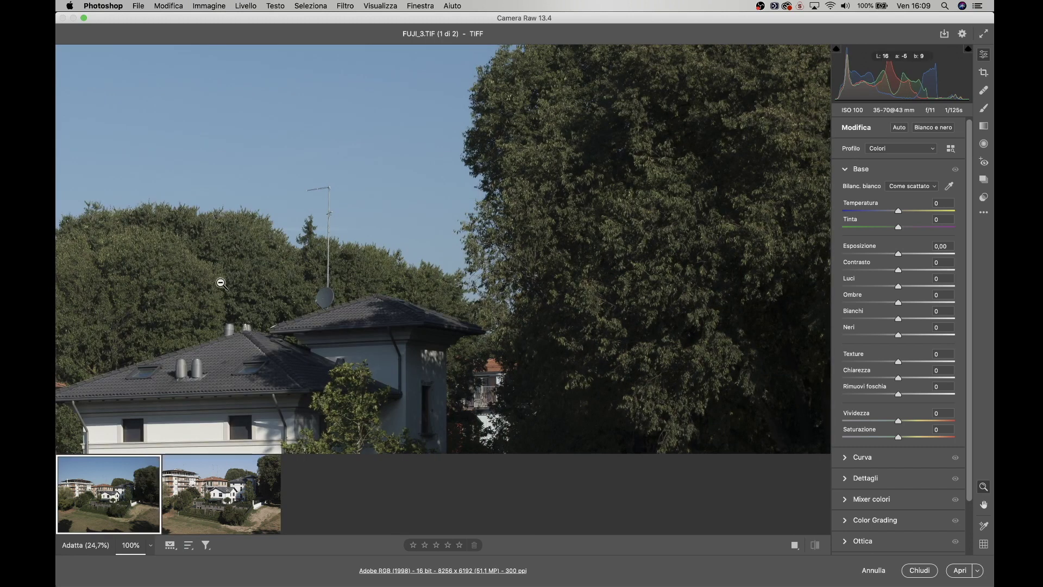
click(203, 501)
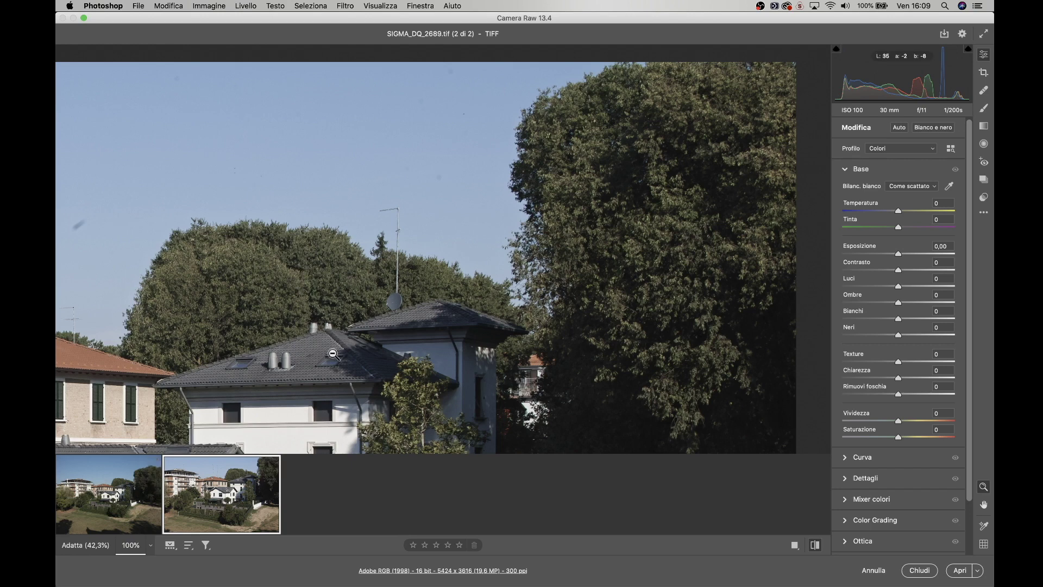
Step: Compare the hedge, grey brick wall and green-awning terrace in SIGMA_DQ_2689.tif and FUJI_3.TIF at 100% zoom
scroll(351, 342, down, 10)
scroll(353, 341, left, 15)
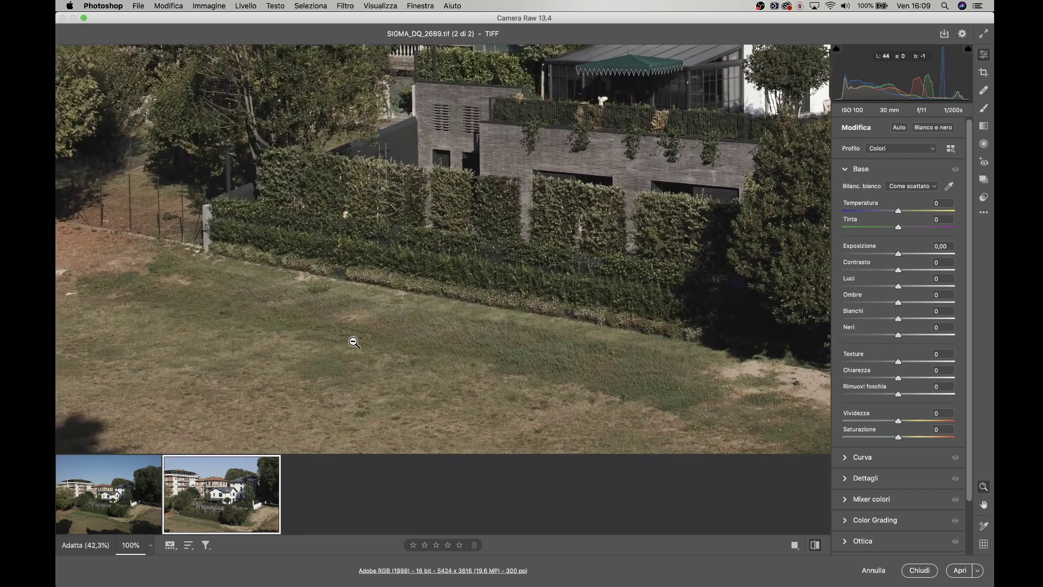
click(98, 514)
scroll(489, 424, down, 10)
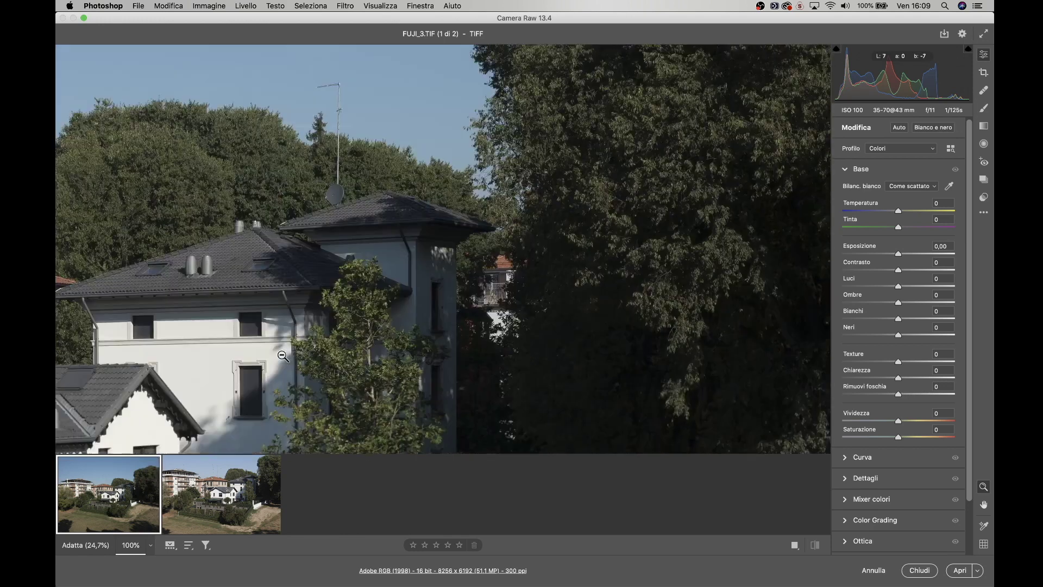
scroll(283, 355, left, 10)
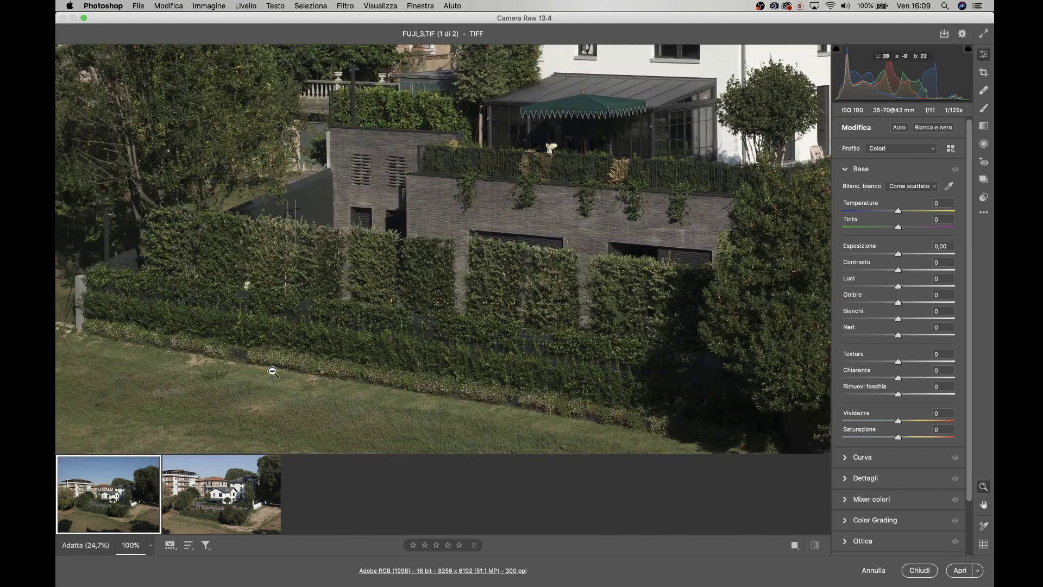
click(207, 499)
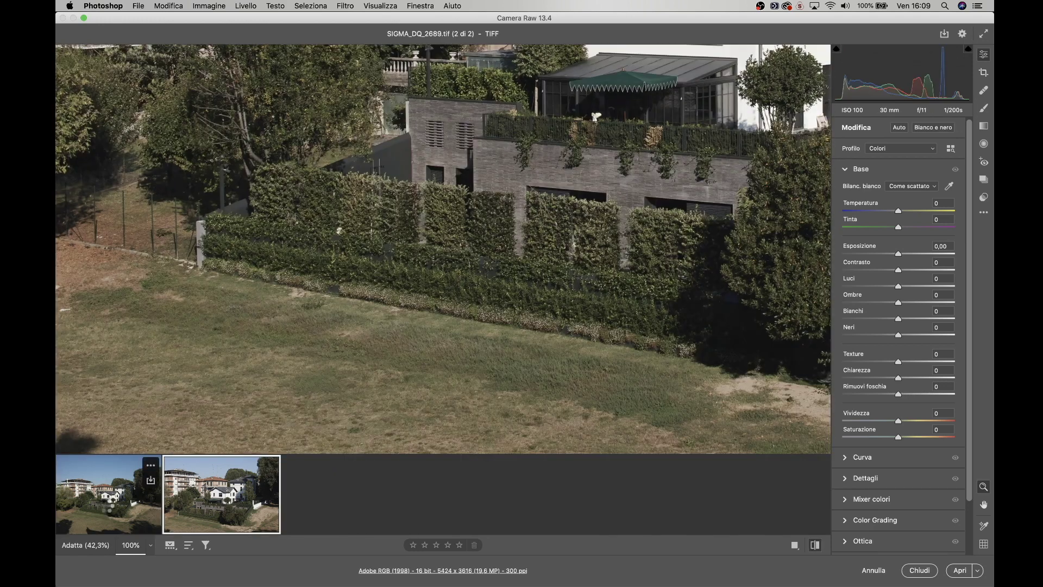
Step: Compare the greens of the lawn and hedge in both landscapes, switching repeatedly between FUJI_3.TIF and SIGMA_DQ_2689.tif
click(109, 508)
scroll(239, 377, down, 5)
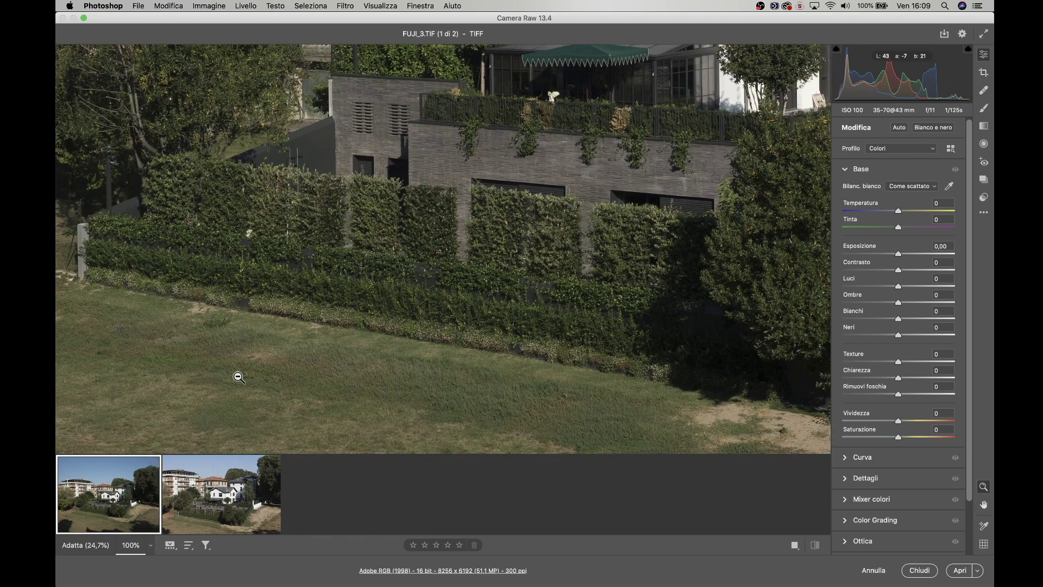
click(201, 488)
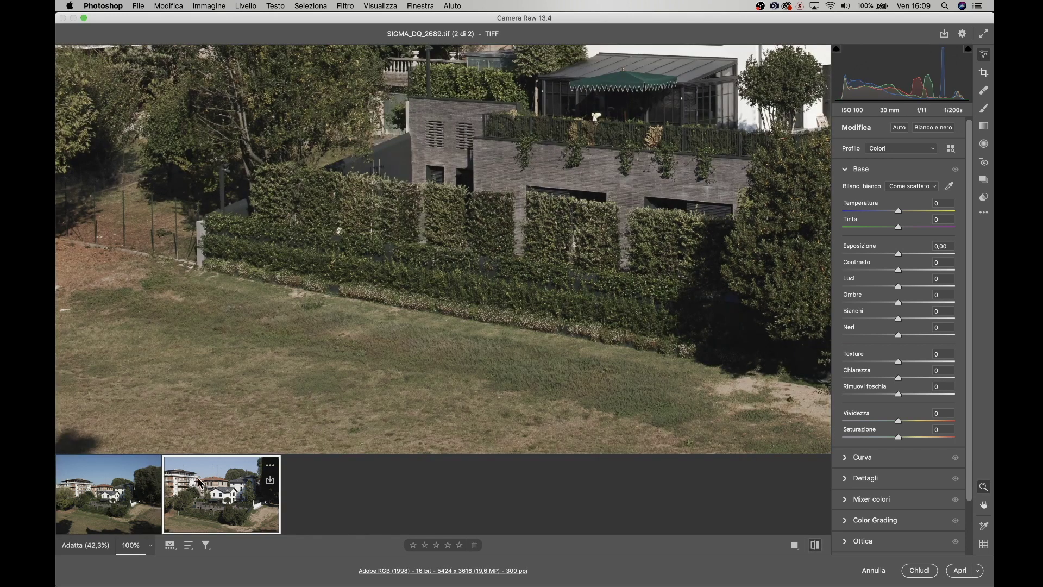
click(113, 487)
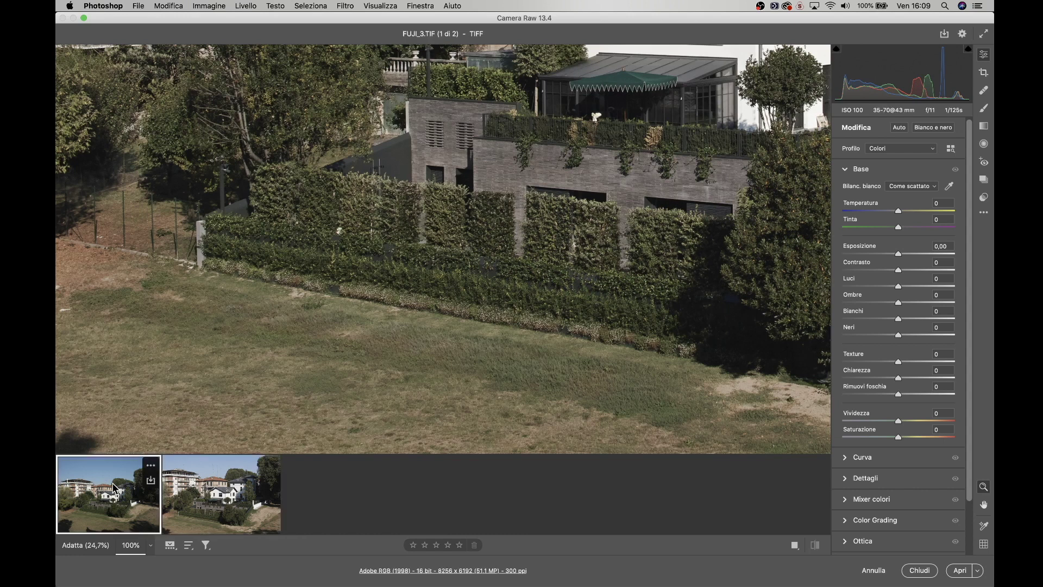
click(204, 485)
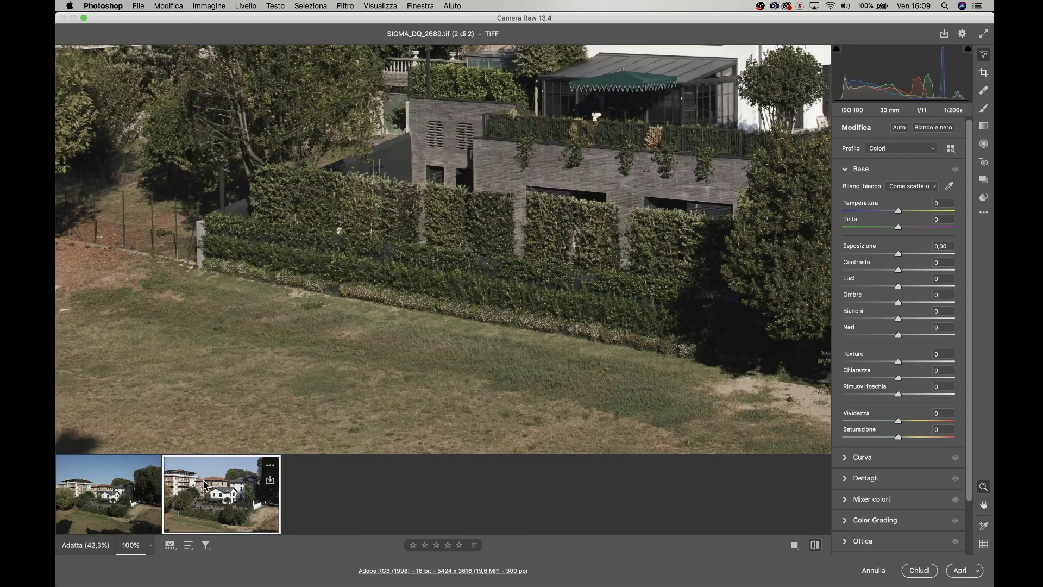
click(109, 495)
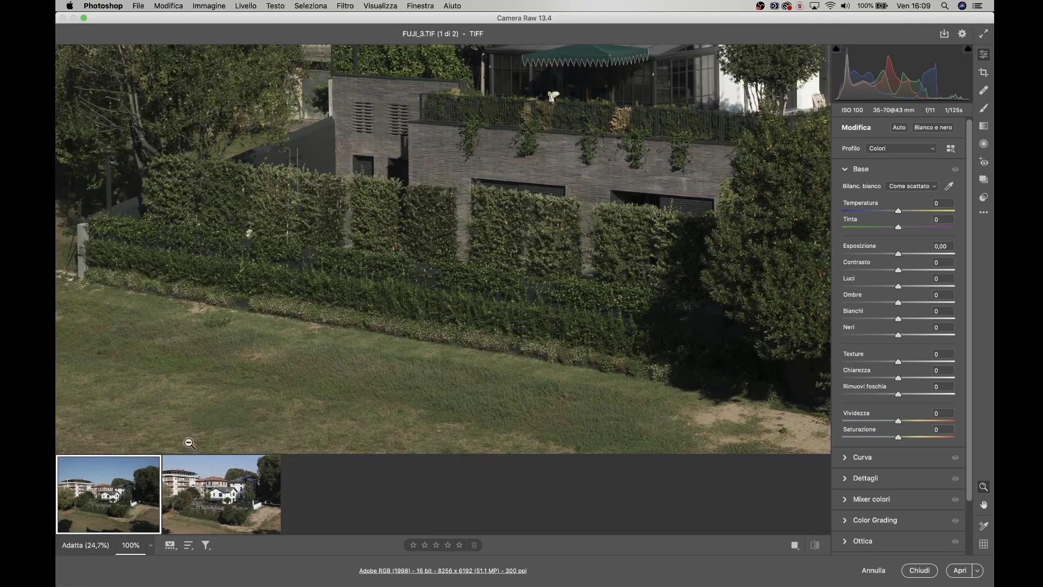
click(223, 496)
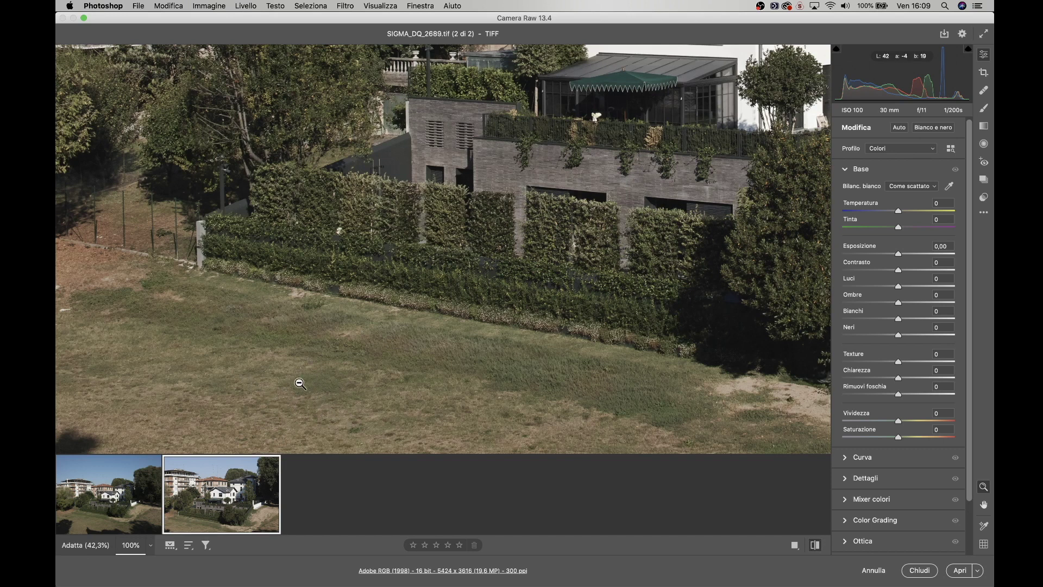
click(119, 498)
click(218, 494)
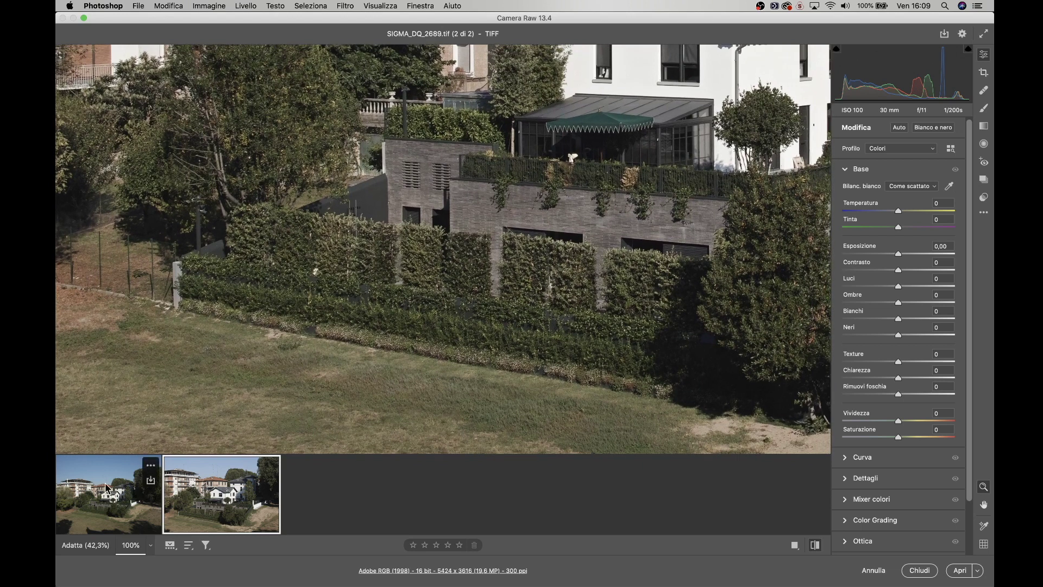
click(103, 493)
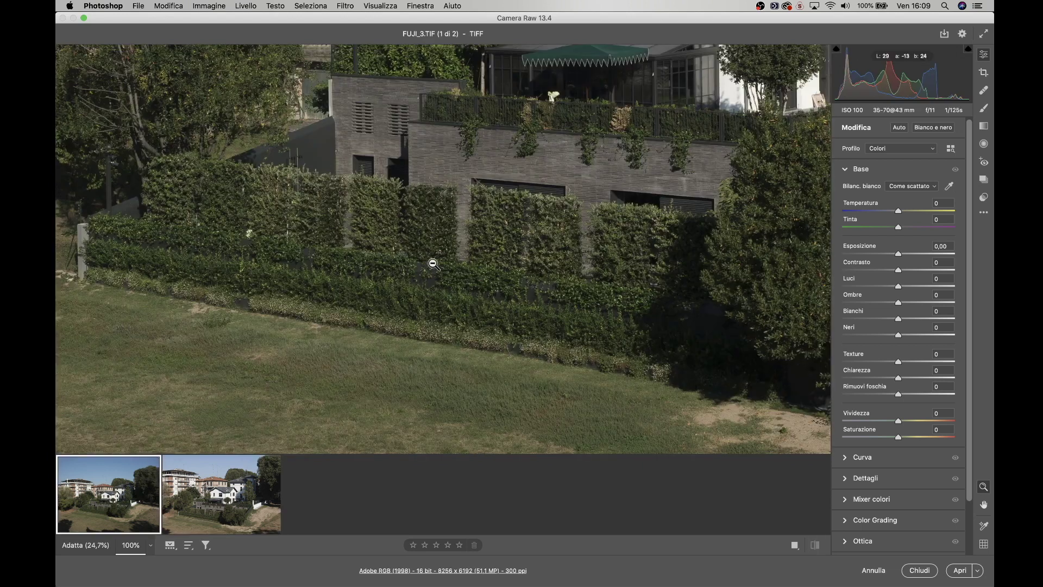
Step: Review the red-roofed building, white house and garden terrace once more in SIGMA_DQ_2689.tif and FUJI_3.TIF at 100% zoom
click(191, 495)
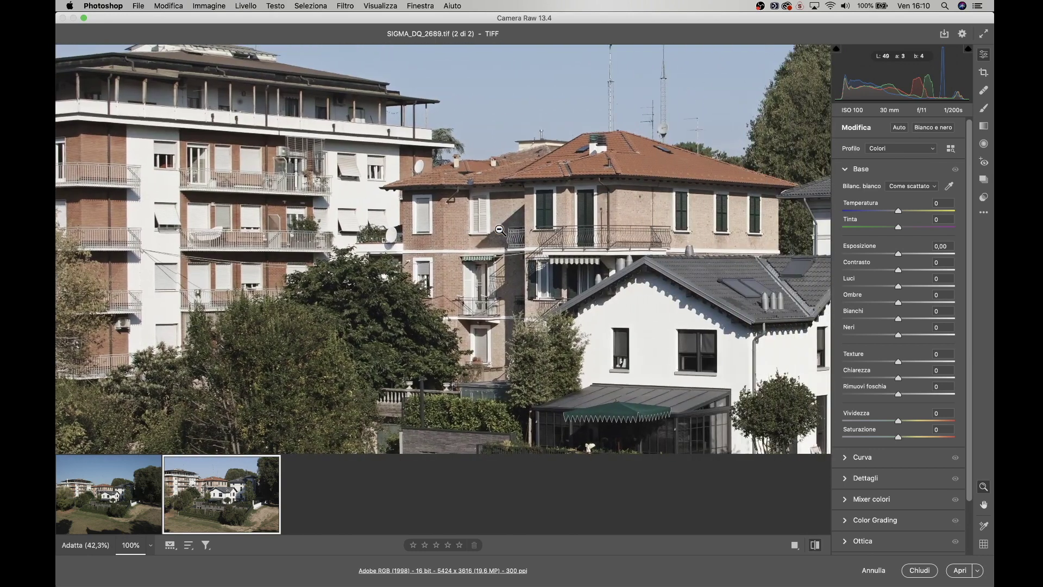
scroll(500, 229, right, 5)
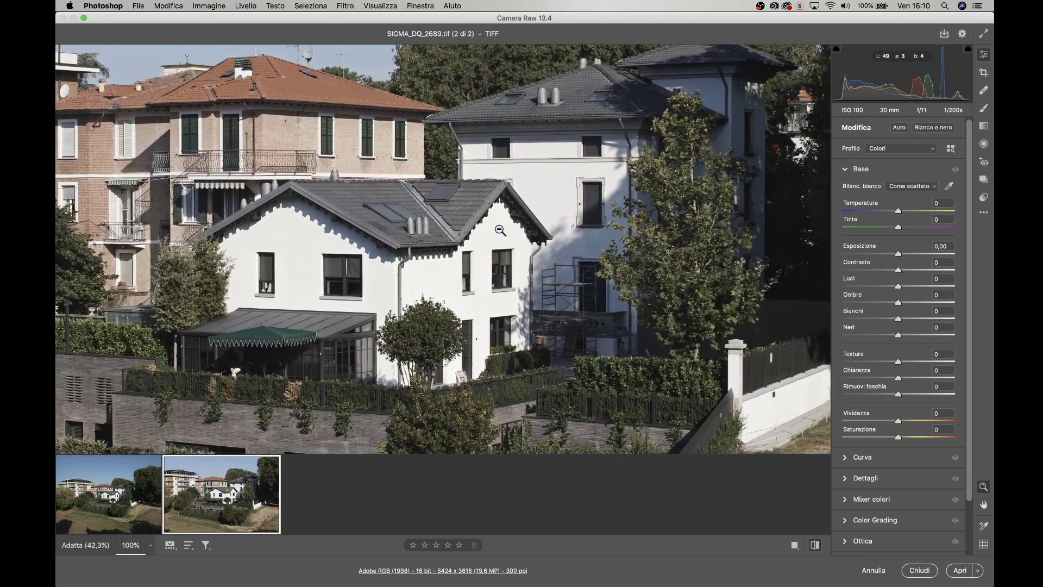
click(118, 510)
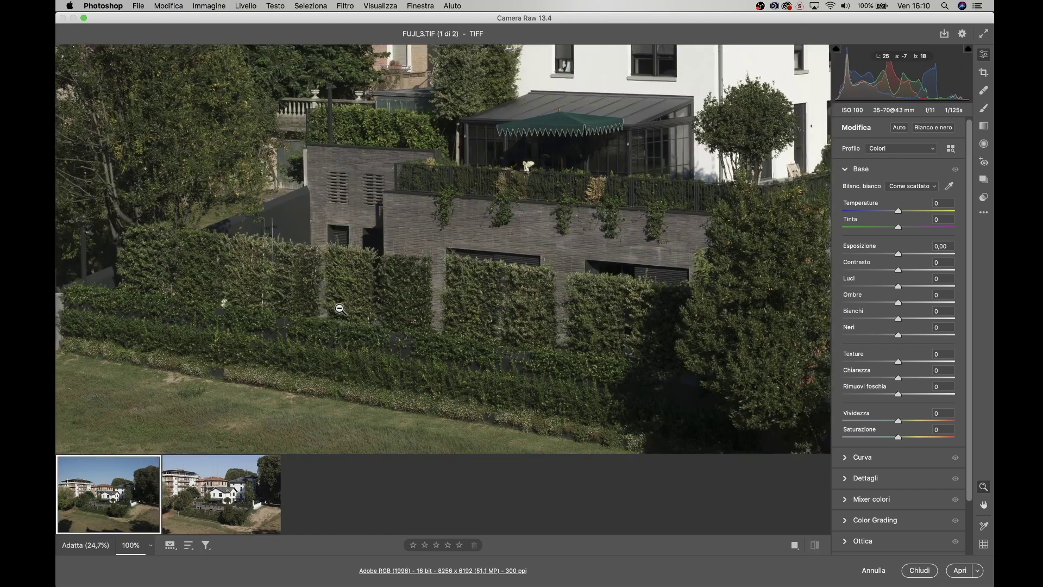
scroll(341, 309, up, 10)
scroll(341, 309, right, 10)
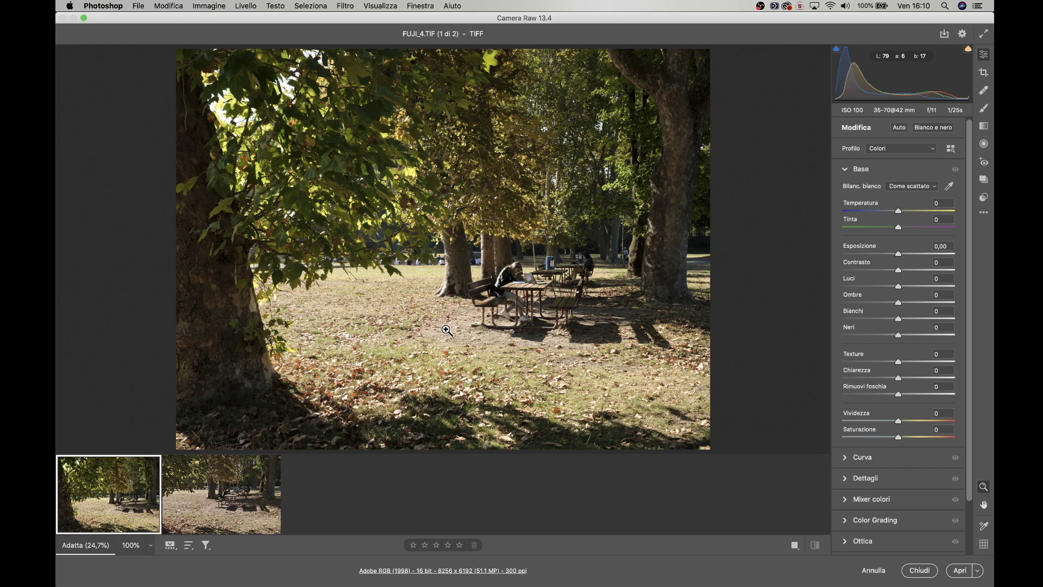
Step: Compare the overall colour and contrast of the full park scene in SIGMA_DQ_2690_1.TIF and FUJI_4.TIF, switching repeatedly
click(224, 484)
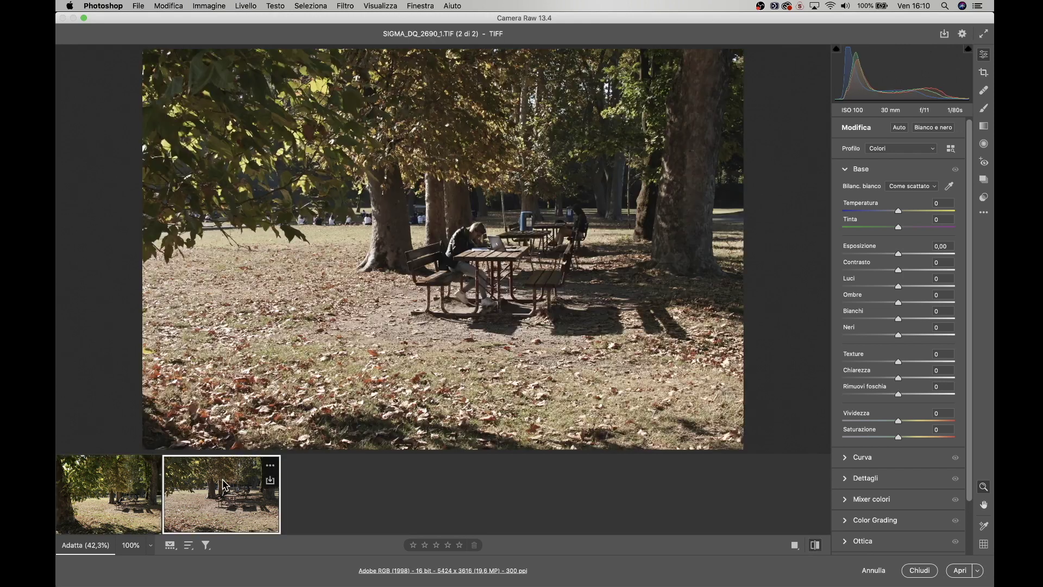
click(126, 499)
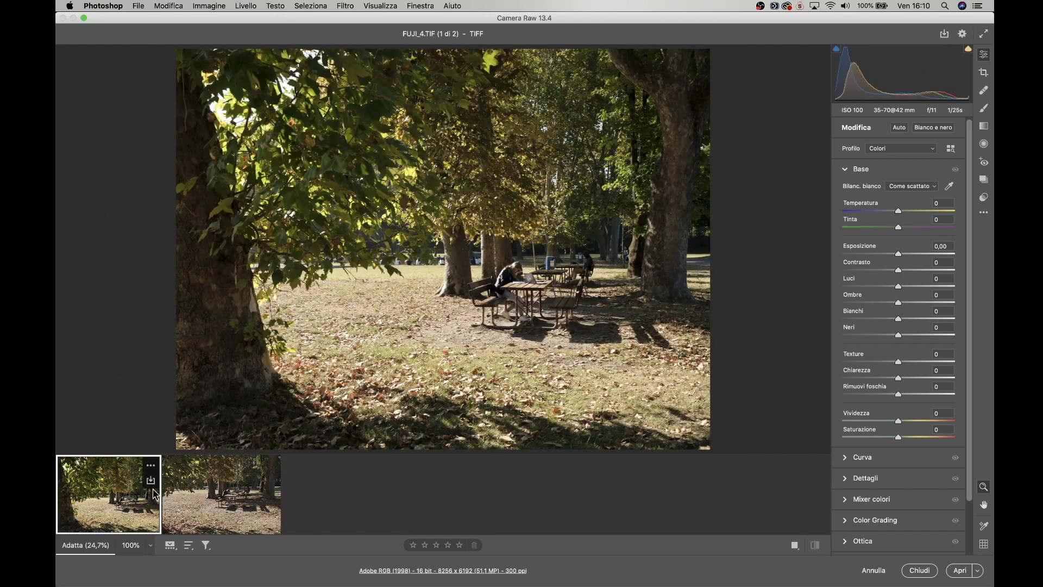
click(191, 494)
click(93, 503)
click(192, 504)
click(114, 508)
click(220, 497)
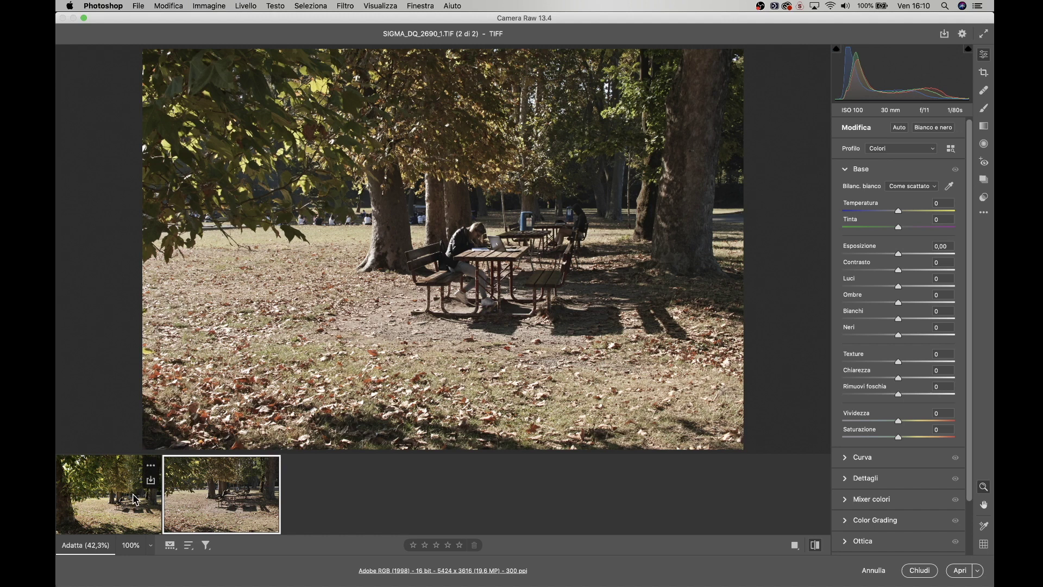
click(116, 500)
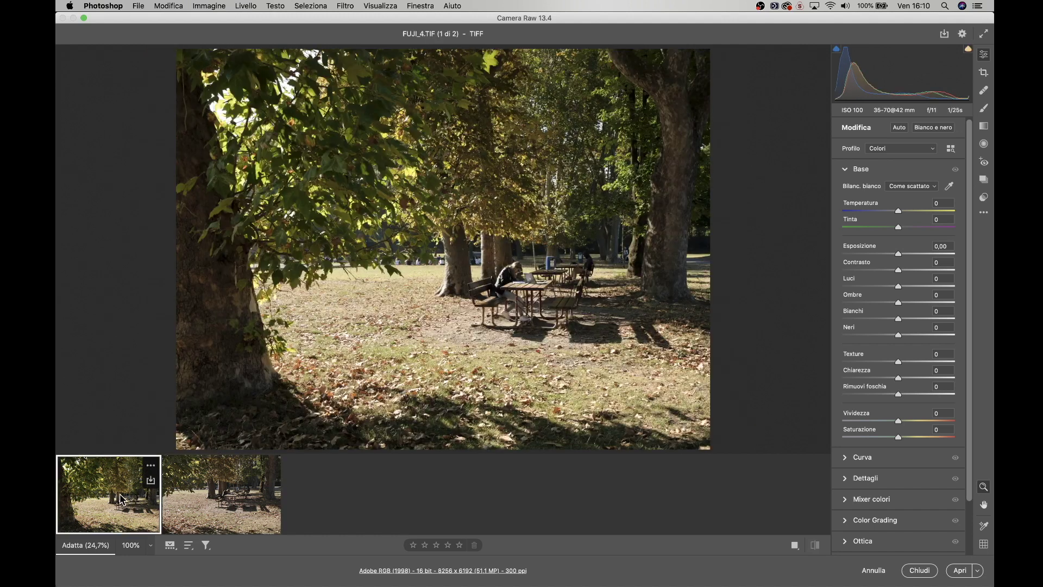
Step: Examine the sunlit, leaf-covered ground in both full park images, alternating between SIGMA_DQ_2690_1.TIF and FUJI_4.TIF
click(216, 503)
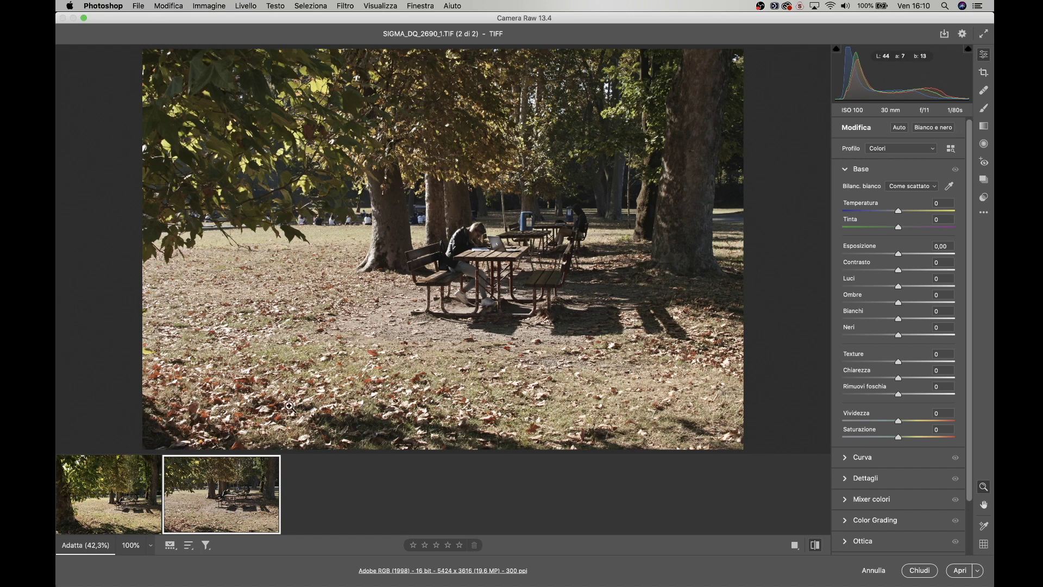
click(121, 482)
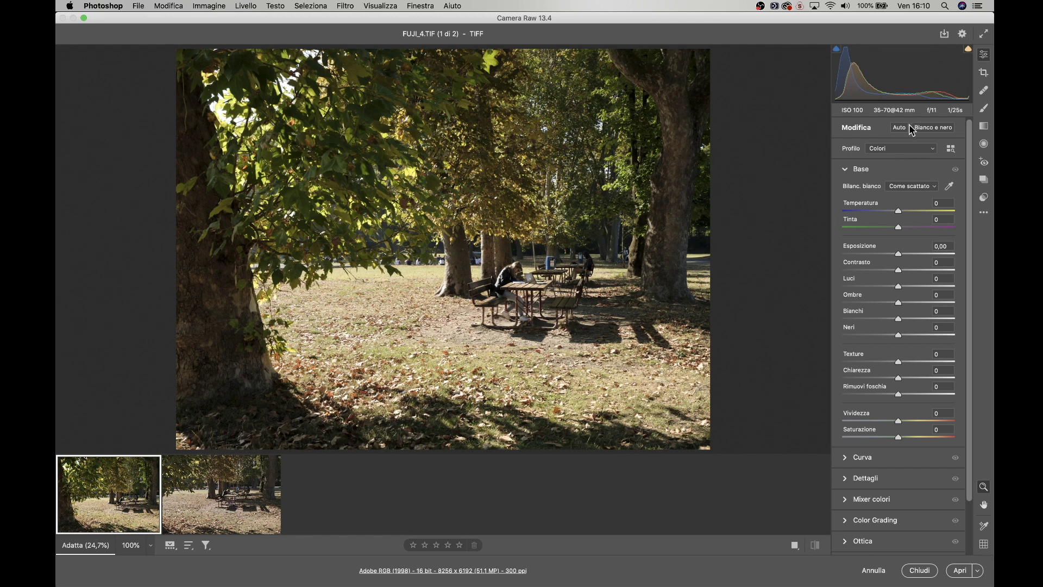
click(246, 502)
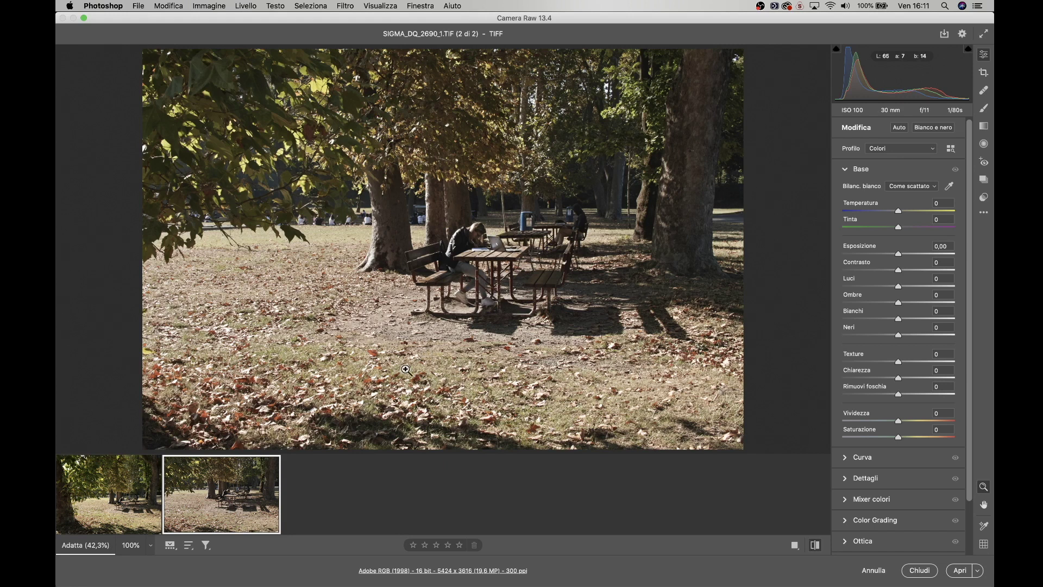
click(115, 513)
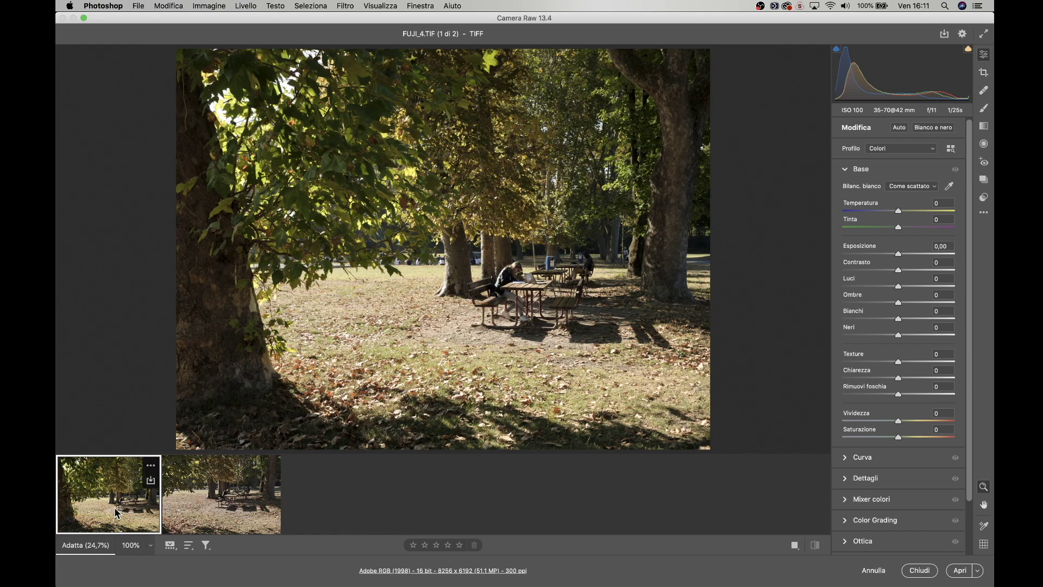
click(203, 493)
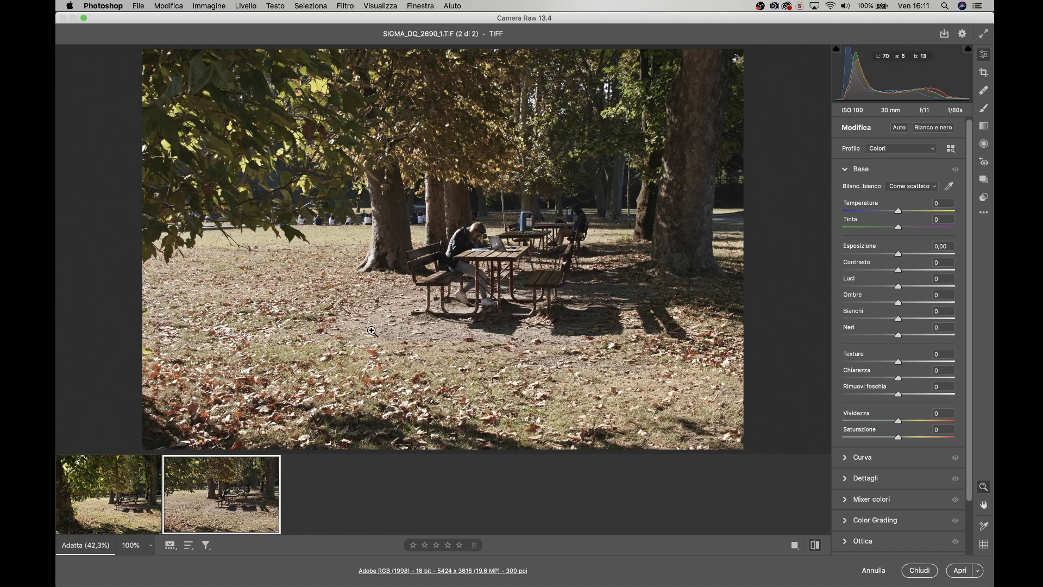
click(119, 494)
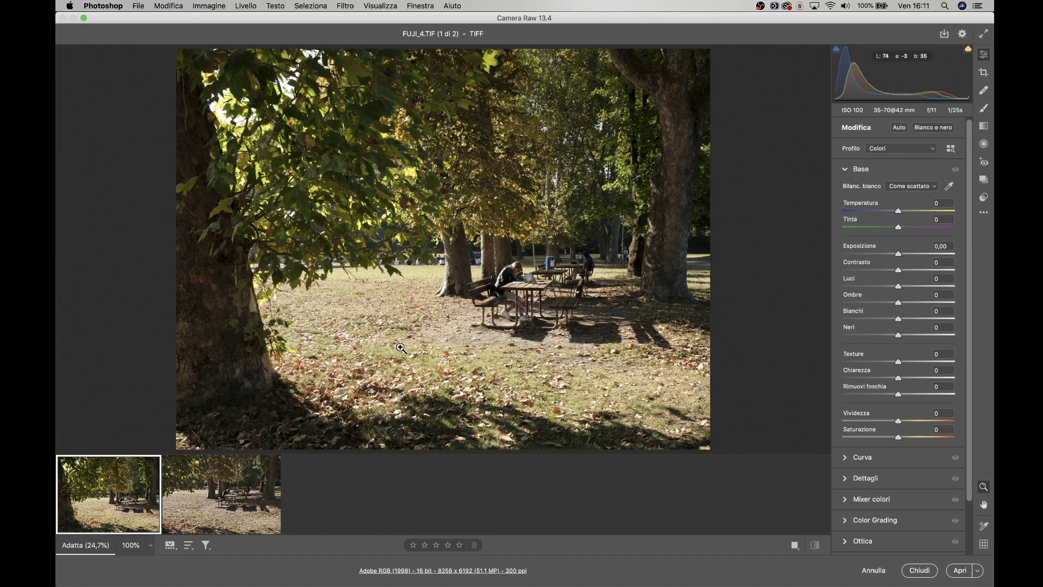
Step: Compare the leaves and bare soil beside the bench in FUJI_4.TIF and SIGMA_DQ_2690_1.TIF at 100% zoom
click(426, 333)
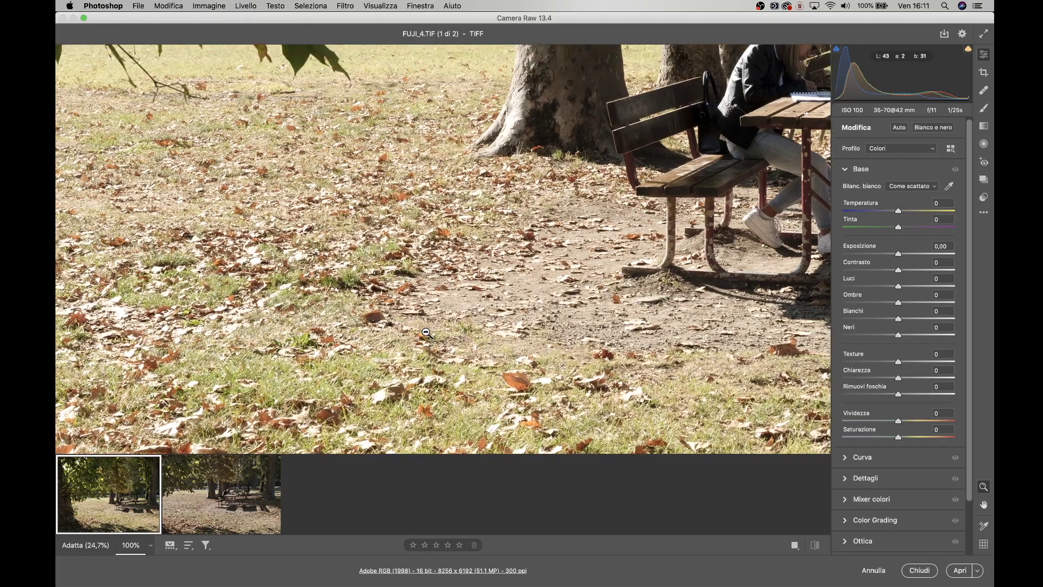
click(242, 489)
click(342, 314)
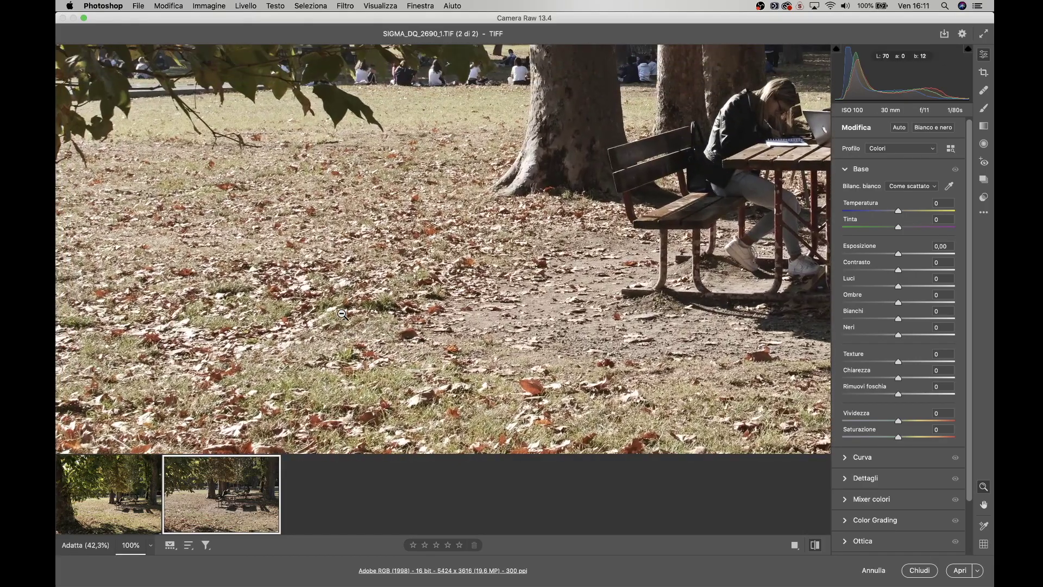
Step: Compare the picnic tables, seated people and blue bins in both park images at 100% zoom
alt+click(342, 313)
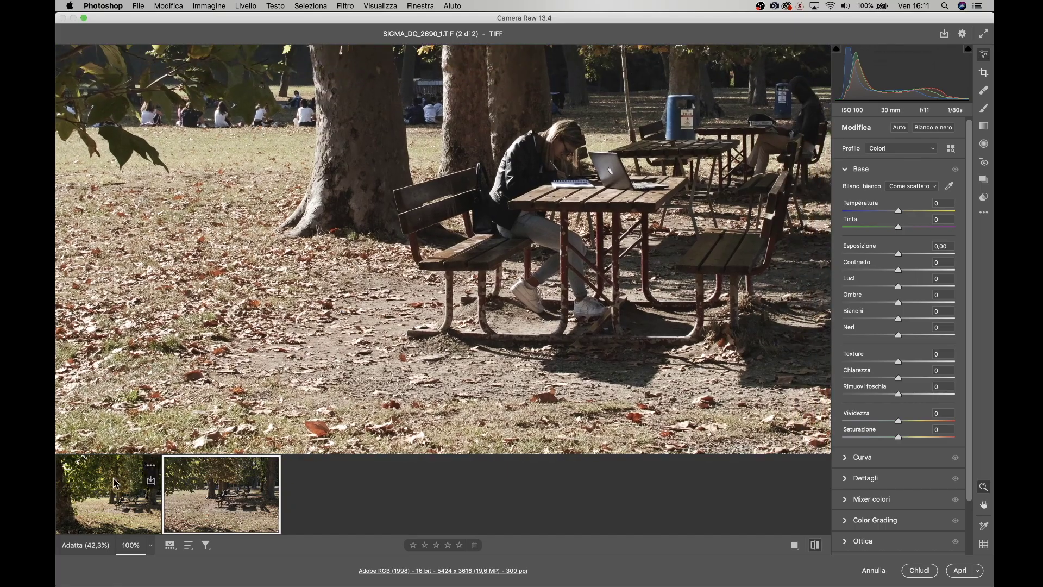
click(116, 483)
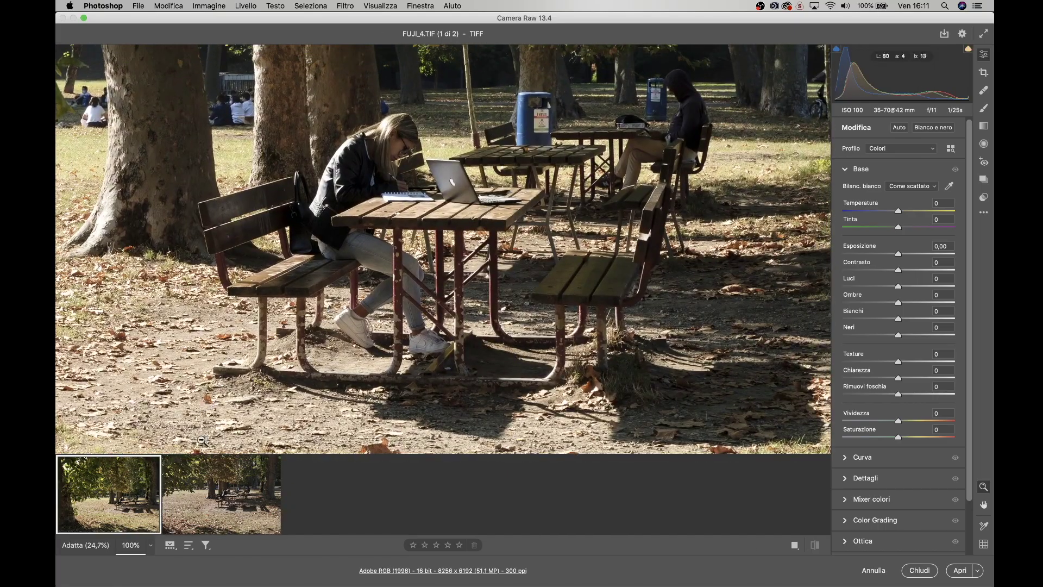
click(270, 473)
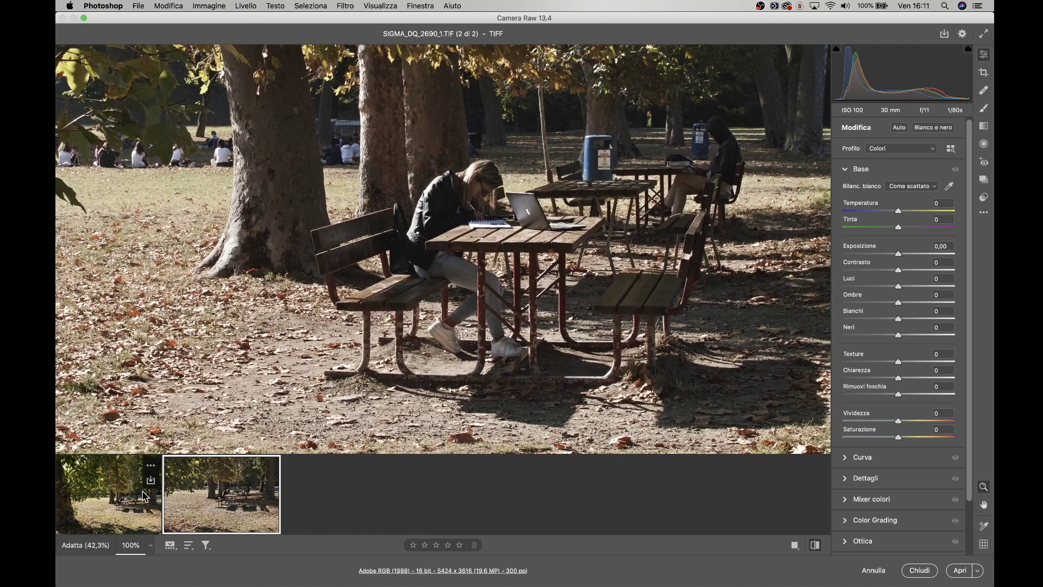
click(126, 497)
click(197, 496)
click(126, 497)
Step: Compare the shaded foreground grass and fallen leaves in FUJI_4.TIF and SIGMA_DQ_2690_1.TIF at 100% zoom
scroll(311, 285, down, 10)
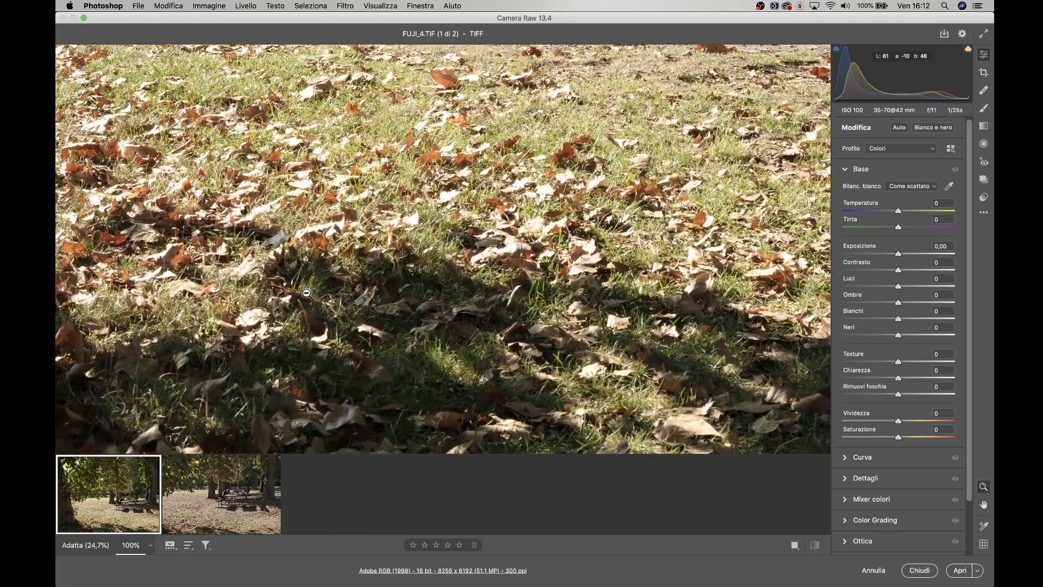
click(217, 472)
scroll(371, 268, down, 8)
scroll(371, 268, down, 5)
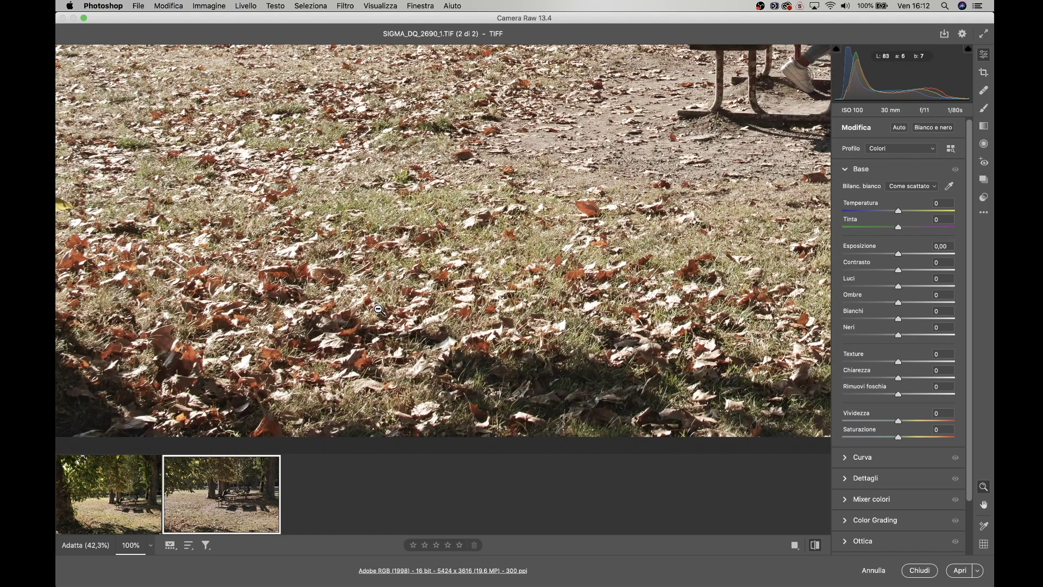
Step: Compare the backlit hanging leaves, yellow foliage and central tree trunks in both park images, framing the same area at 100% zoom
scroll(378, 309, up, 15)
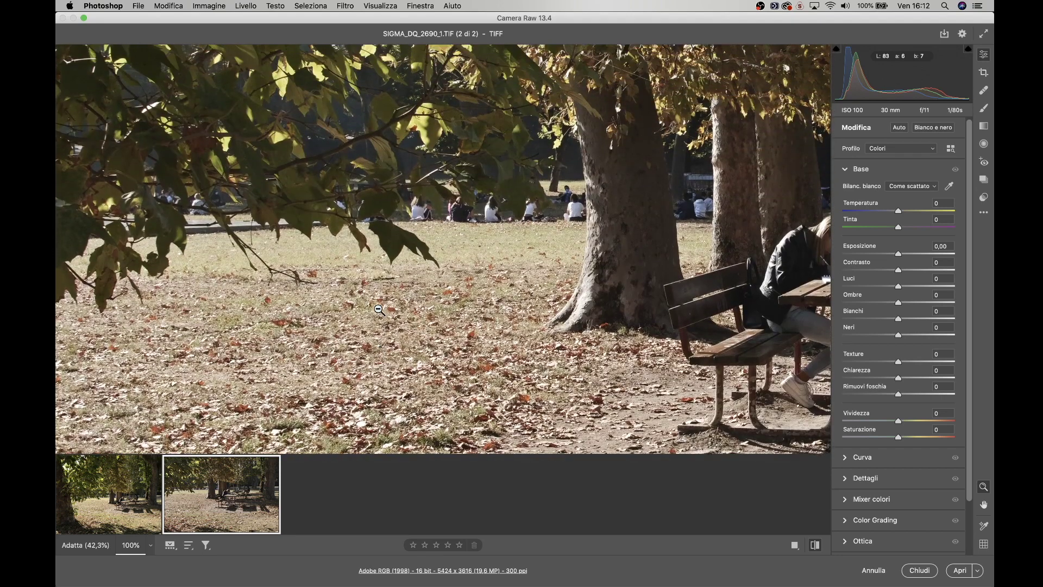
scroll(380, 245, up, 10)
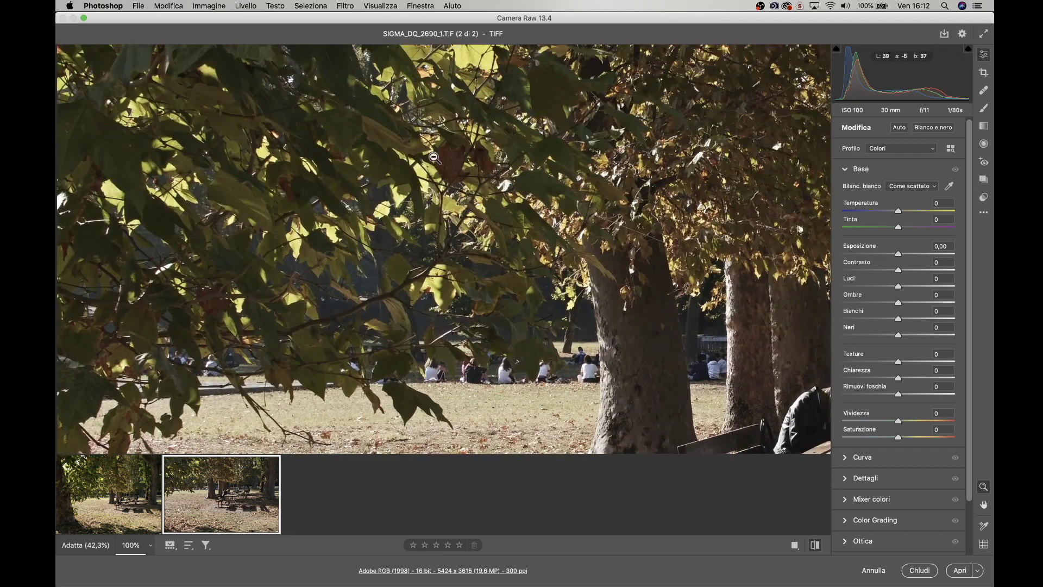
scroll(435, 157, up, 5)
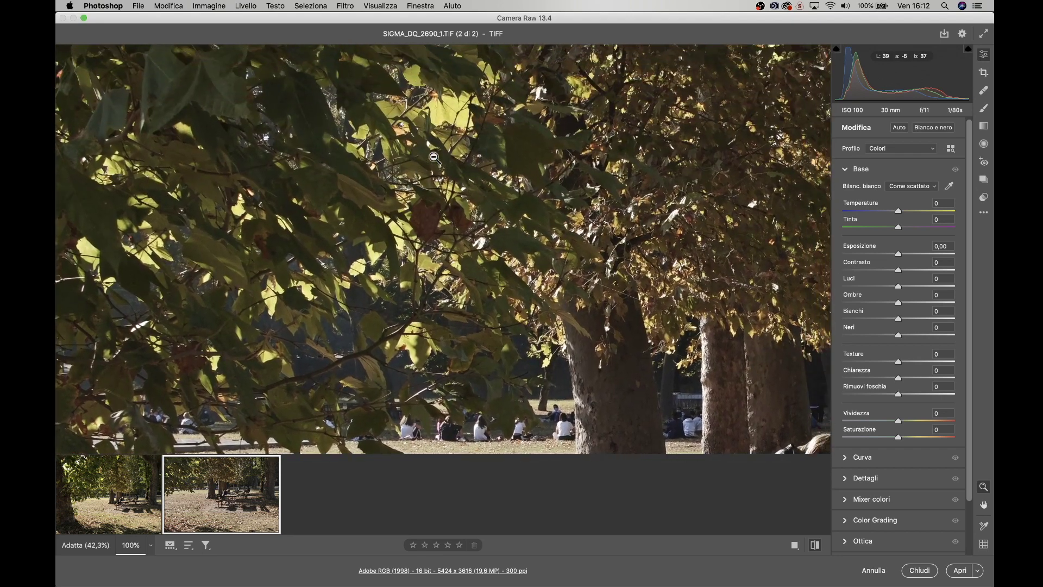
click(114, 492)
scroll(313, 274, up, 10)
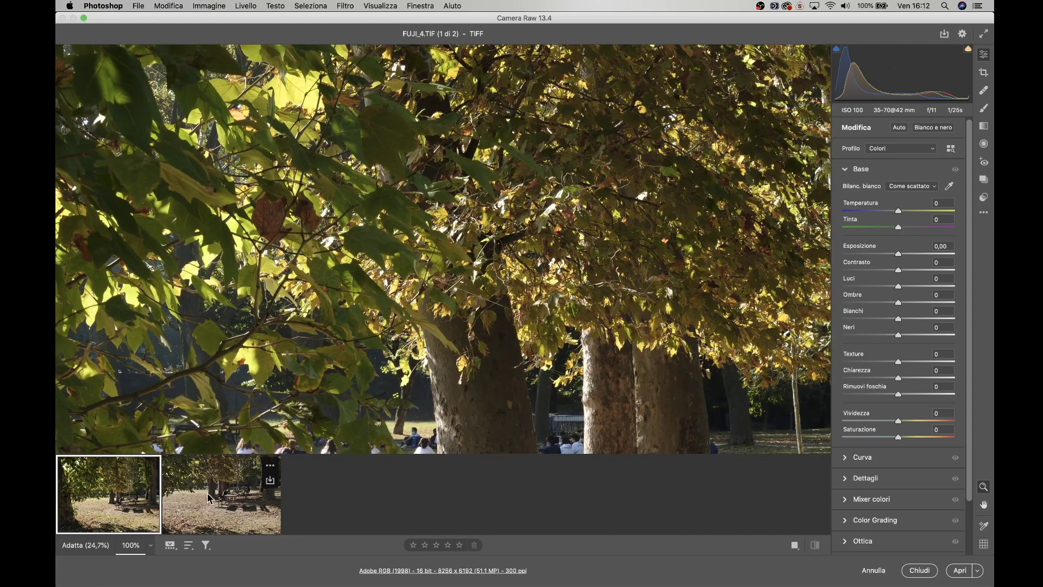
click(269, 474)
scroll(312, 263, right, 5)
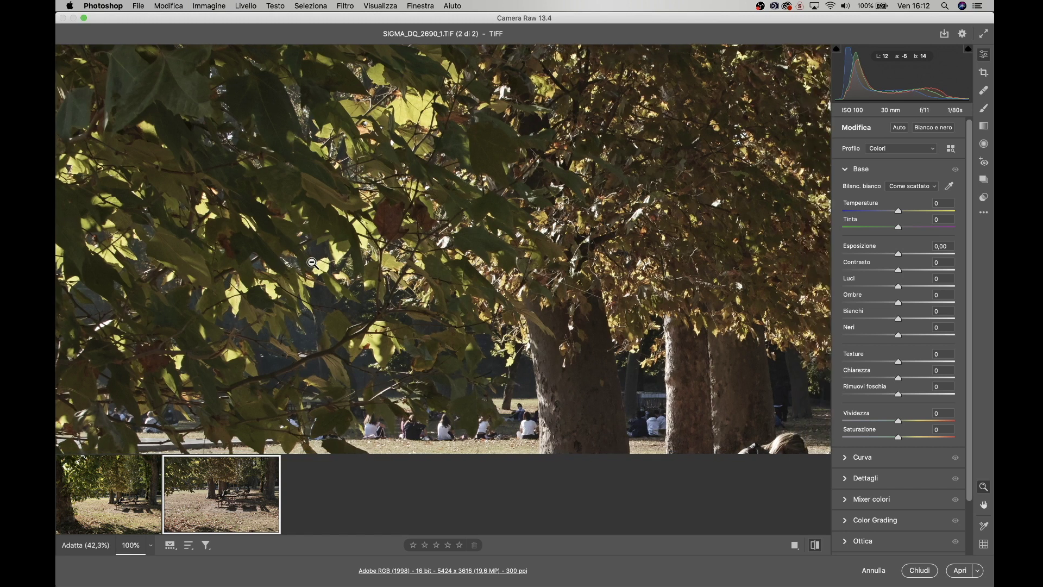
scroll(312, 263, right, 2)
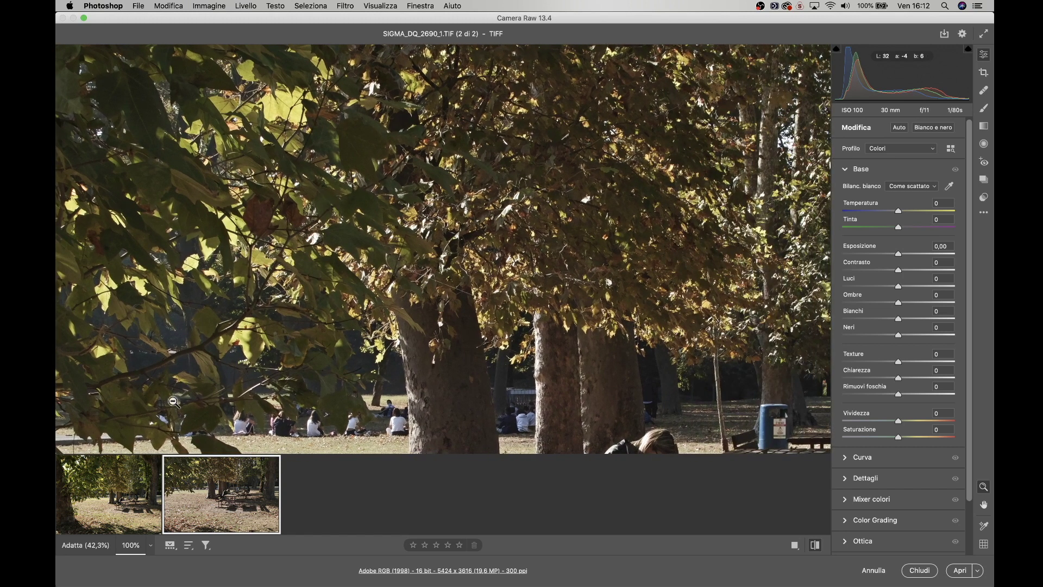
click(150, 473)
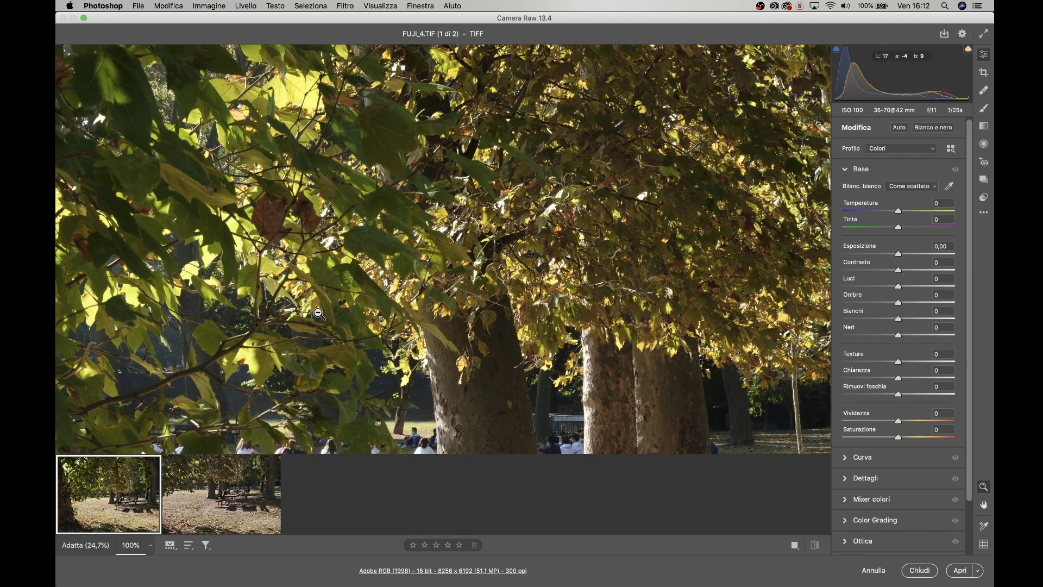
click(250, 478)
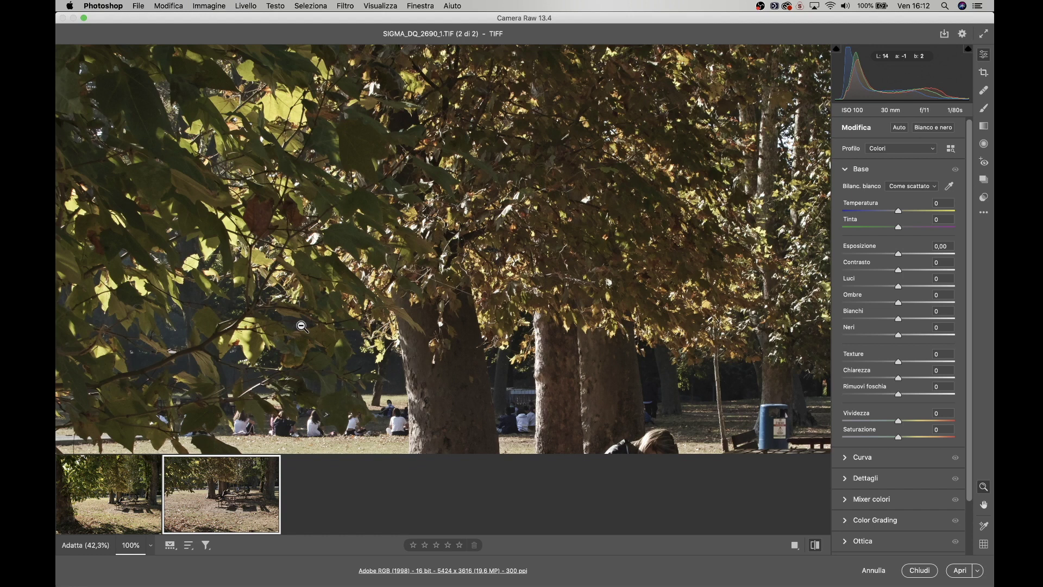
Step: Compare the bright green foliage, shaded woods and large tree trunk on the park scene's right side in both images
scroll(302, 326, right, 15)
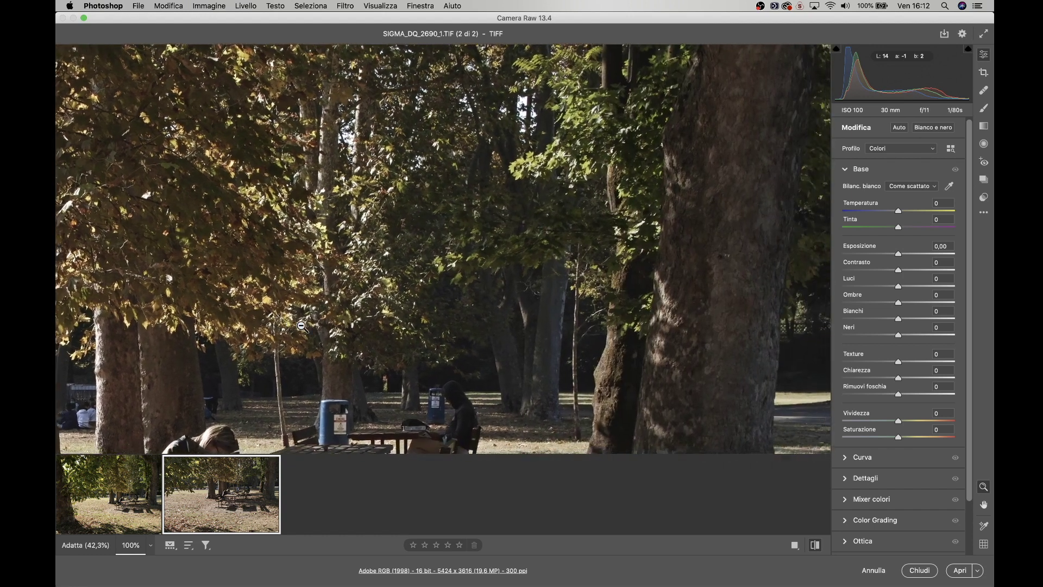
scroll(302, 326, right, 1)
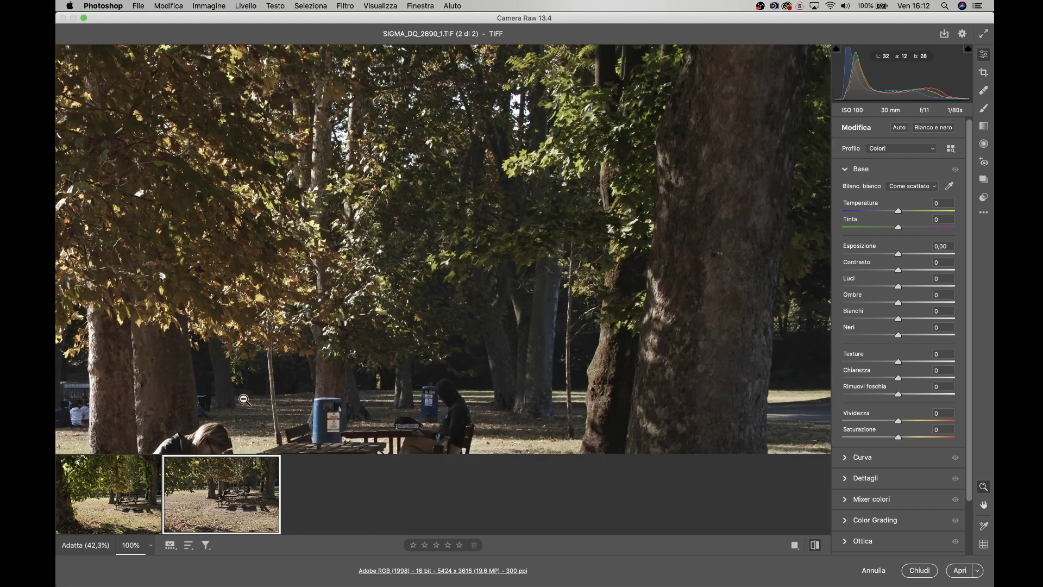
click(103, 508)
scroll(374, 355, right, 10)
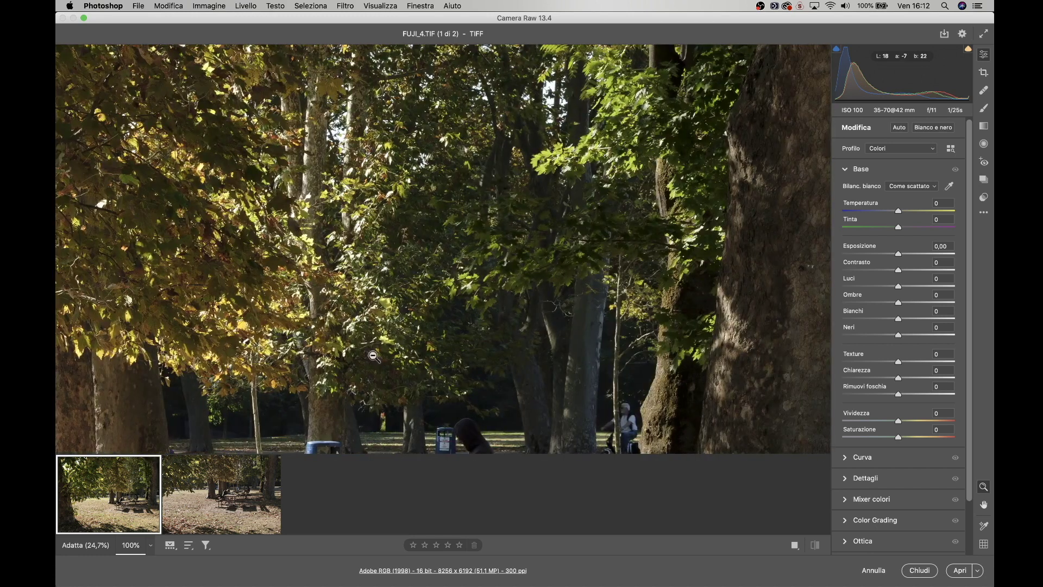
click(220, 495)
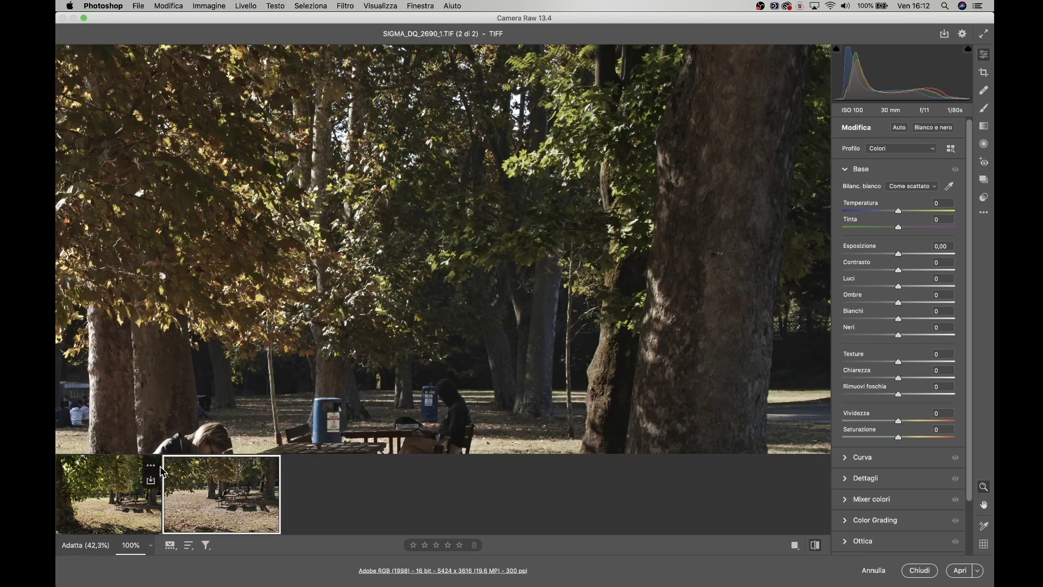
click(118, 498)
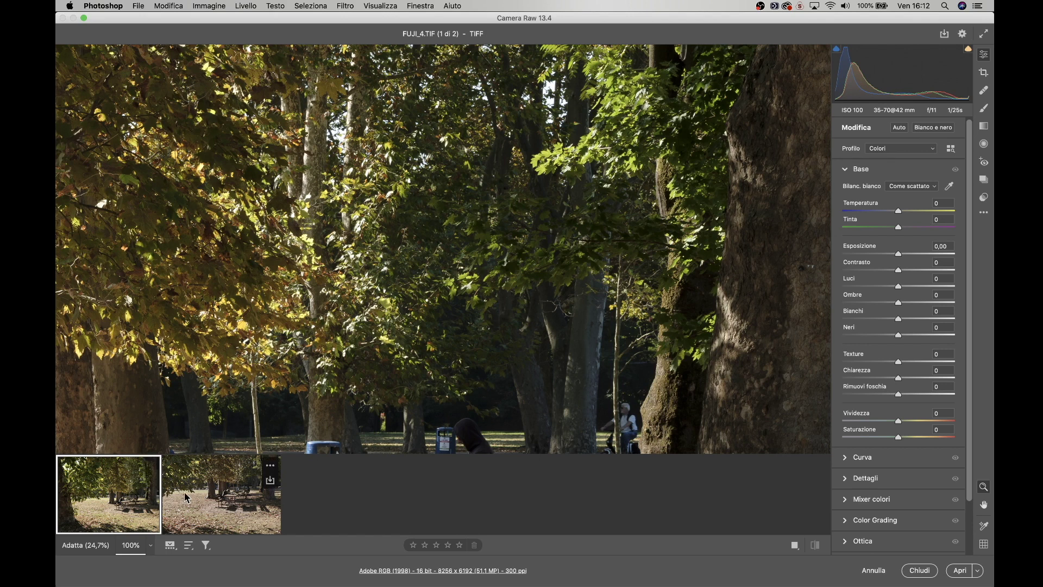
click(213, 503)
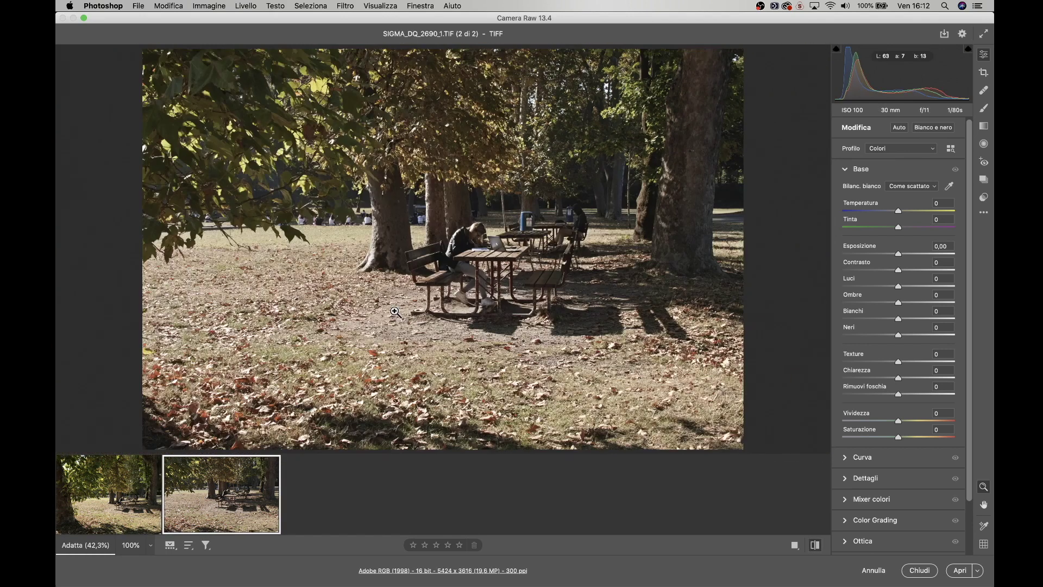
click(97, 511)
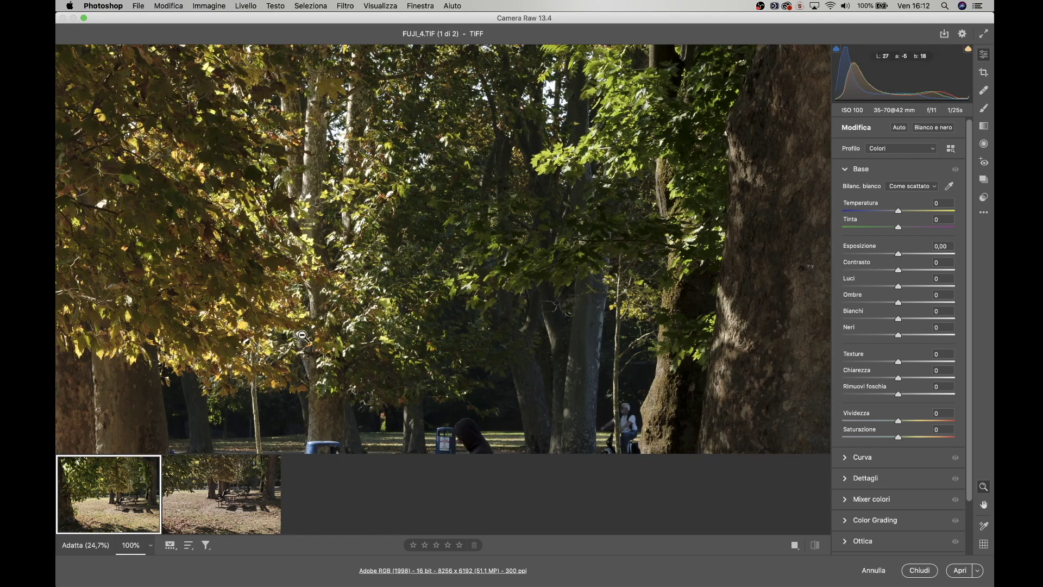
click(220, 493)
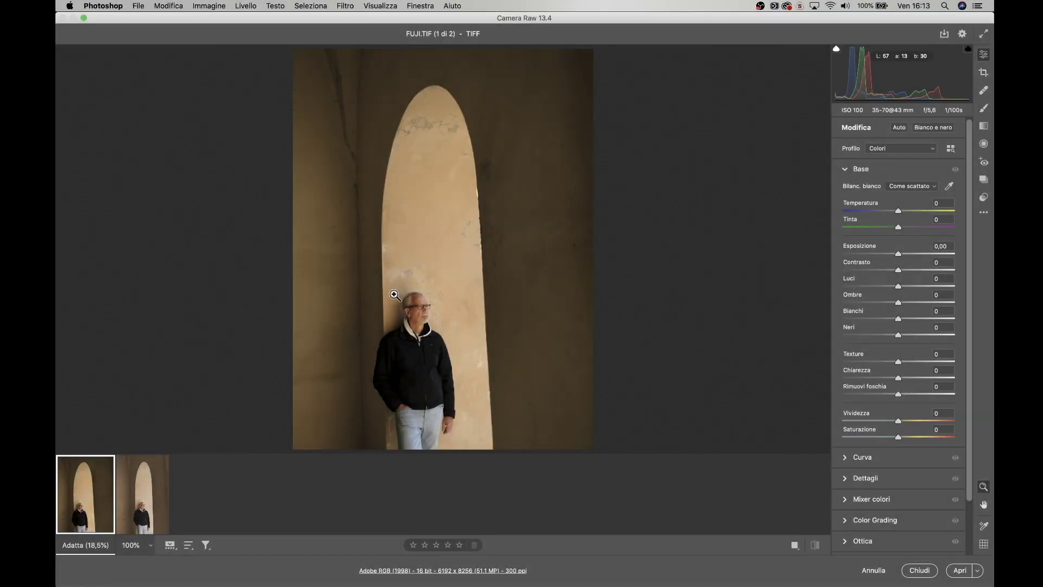
Step: Inspect the man's face and jacket in the portraits FUJI.TIF and SIGMA_DQ_2692.tif at 100% zoom
click(419, 306)
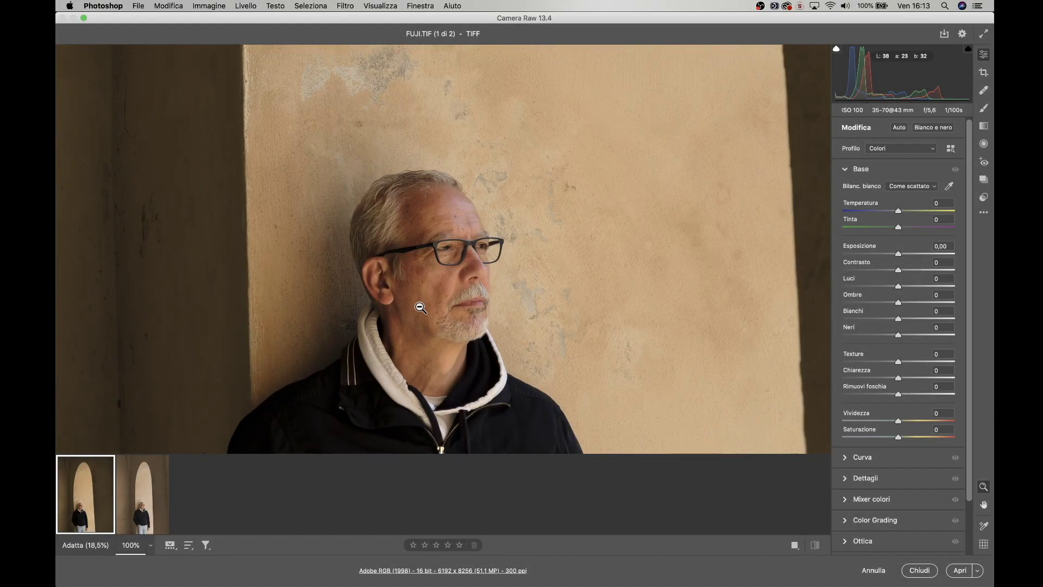
click(157, 492)
click(430, 313)
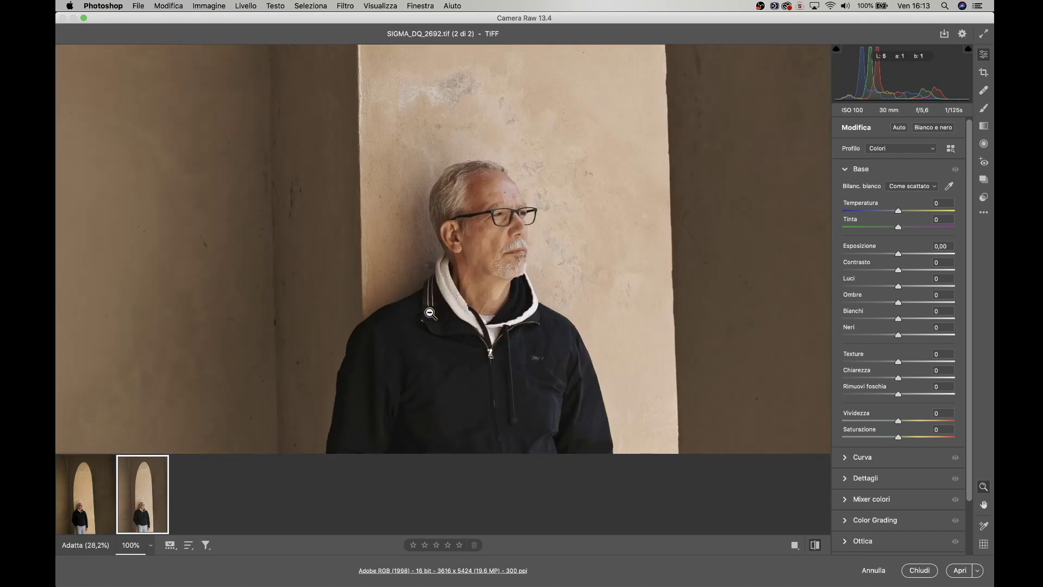
Step: Compare the shaded wall beside the man in FUJI.TIF and SIGMA_DQ_2692.tif at 100% zoom
click(80, 499)
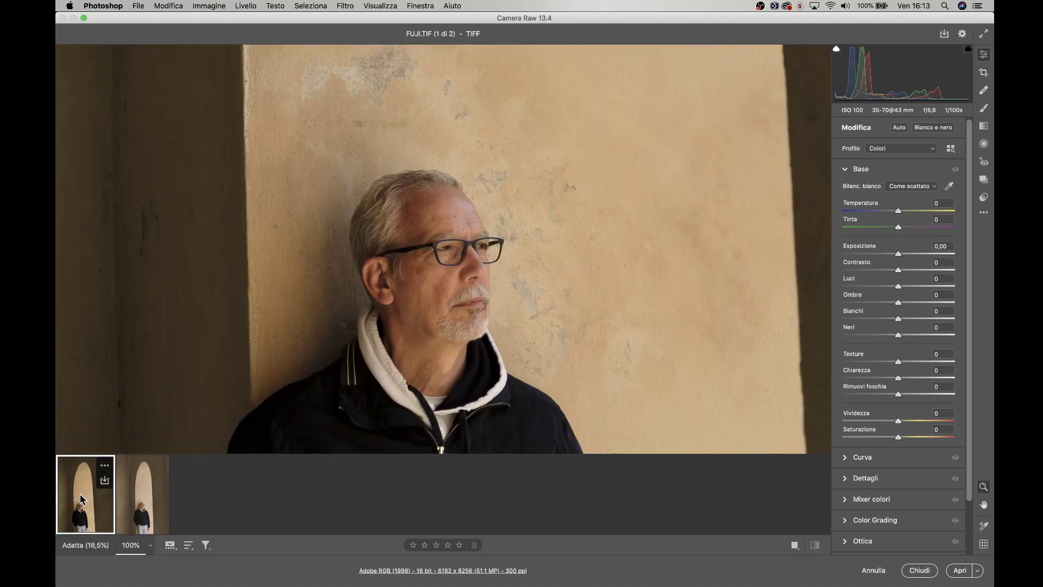
click(352, 355)
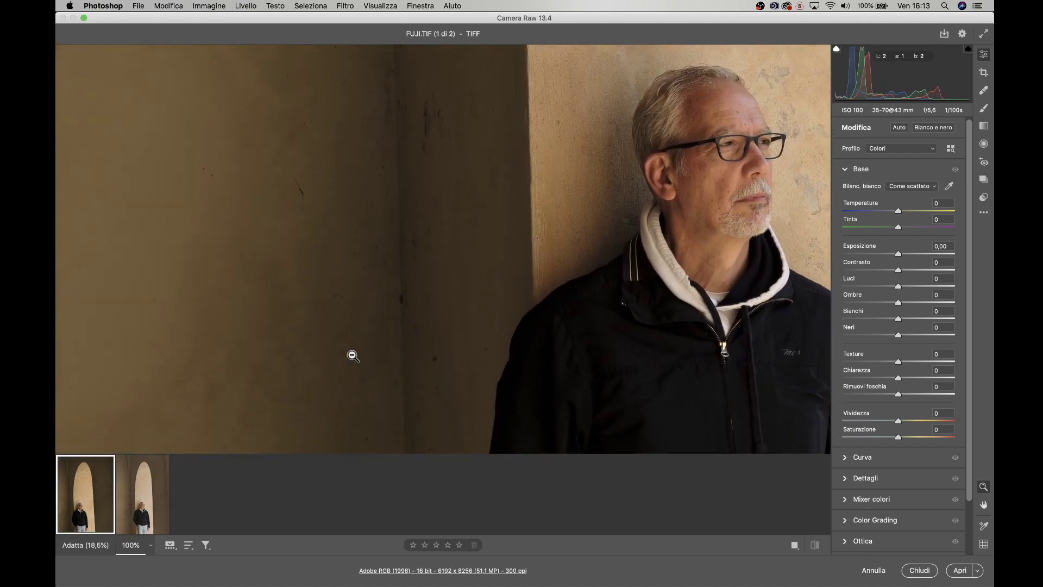
click(136, 494)
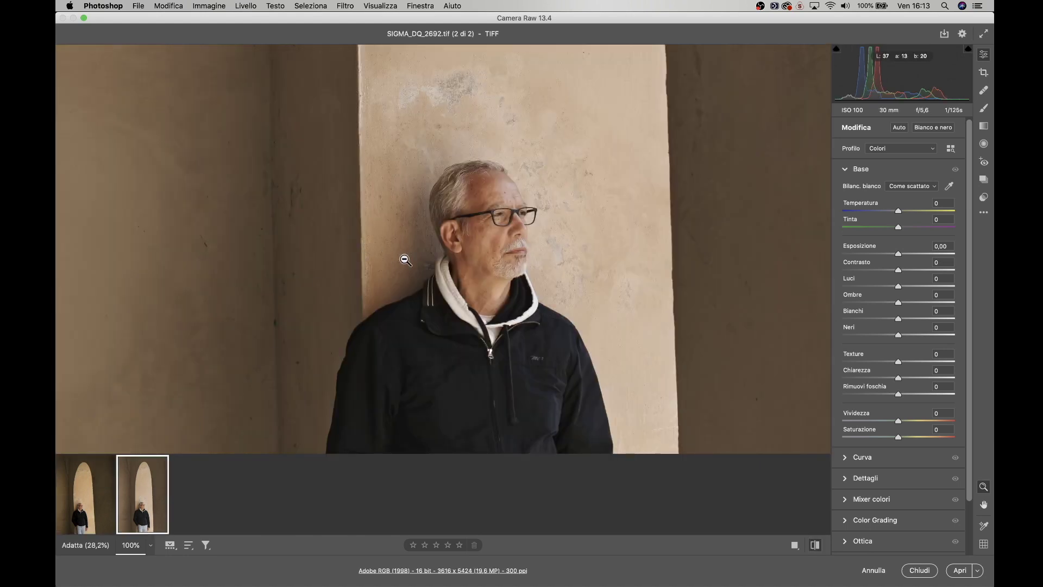
click(98, 512)
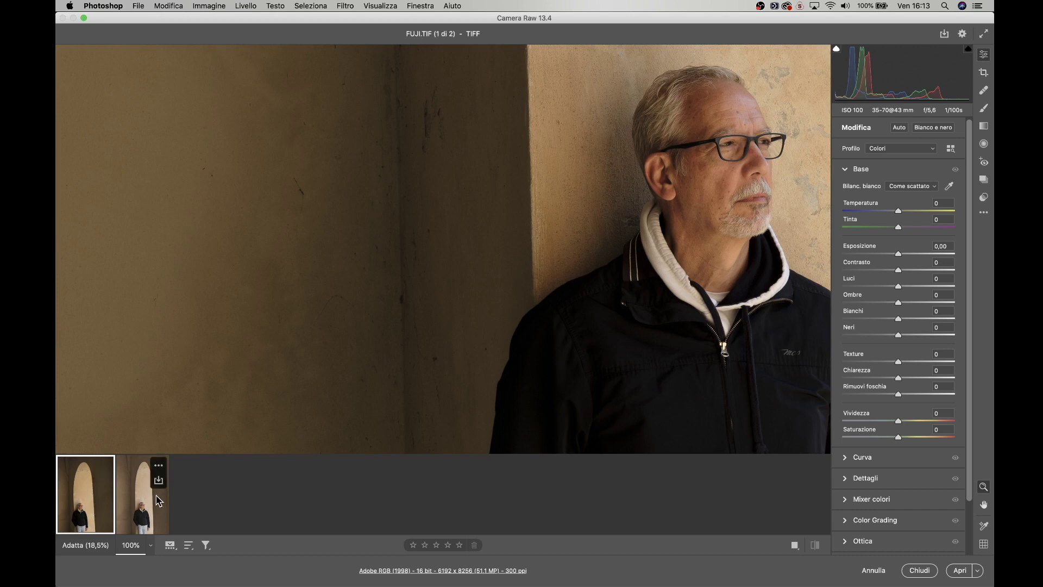
click(134, 498)
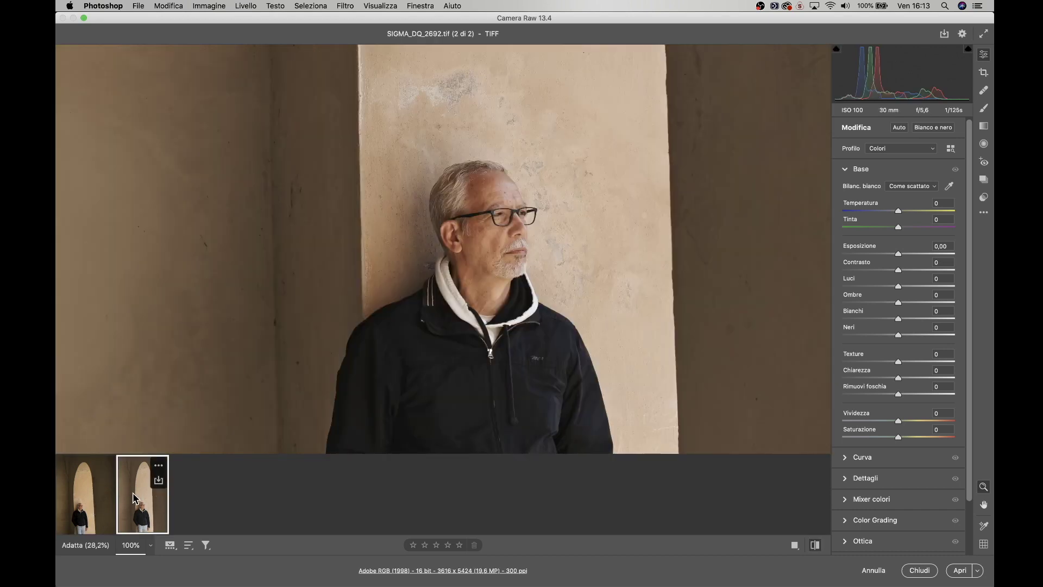
click(72, 502)
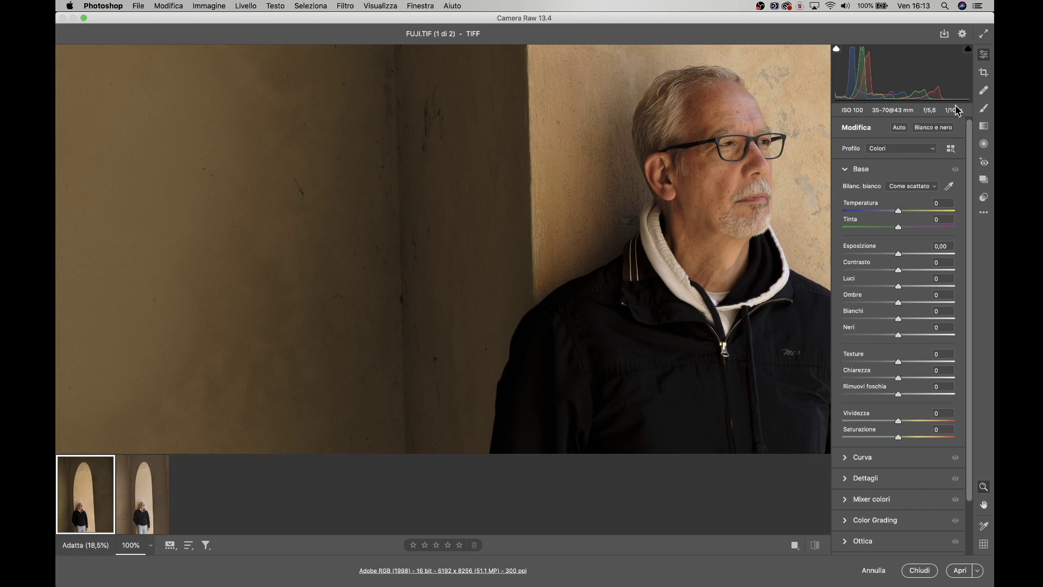
click(155, 479)
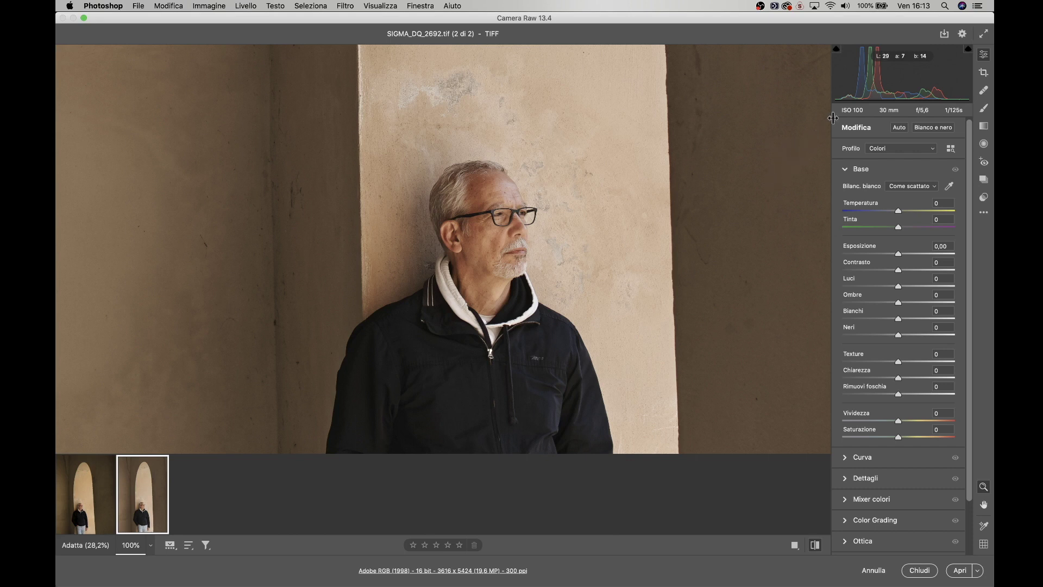
Step: Recentre the man in FUJI.TIF at 100% zoom and compare his face and dark jacket with the Sigma portrait
click(90, 492)
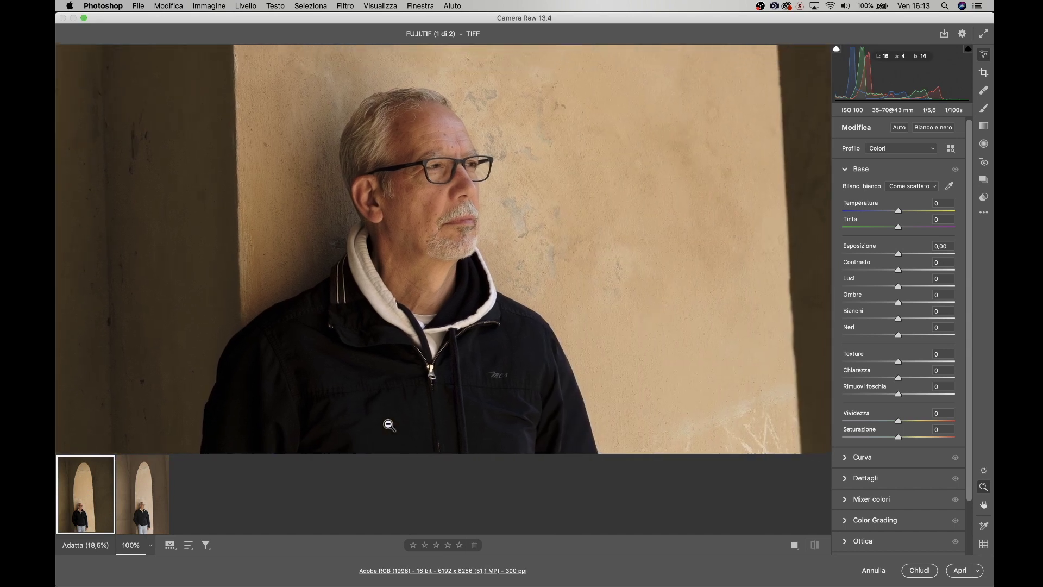
click(155, 510)
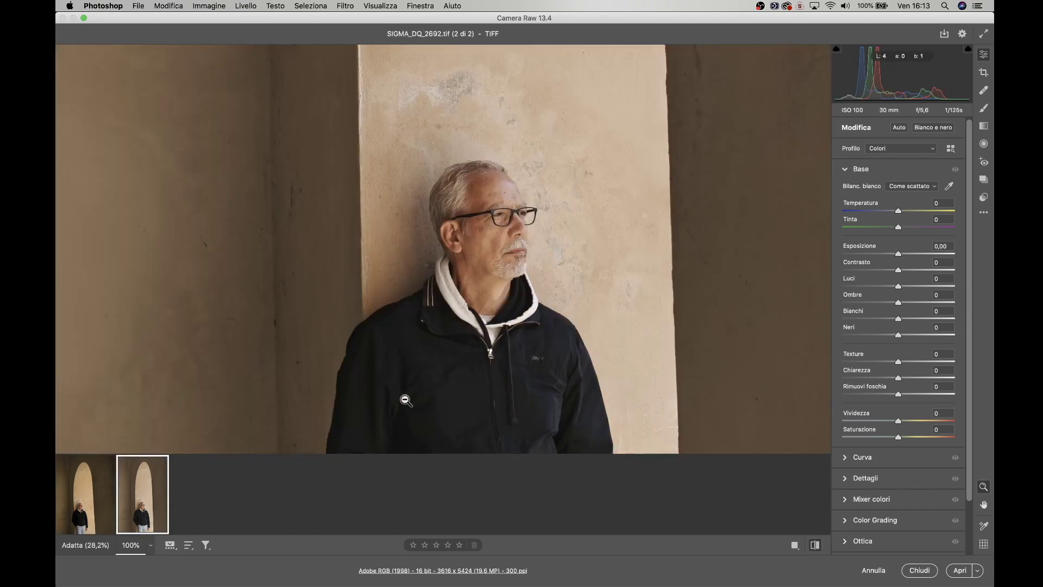
click(75, 507)
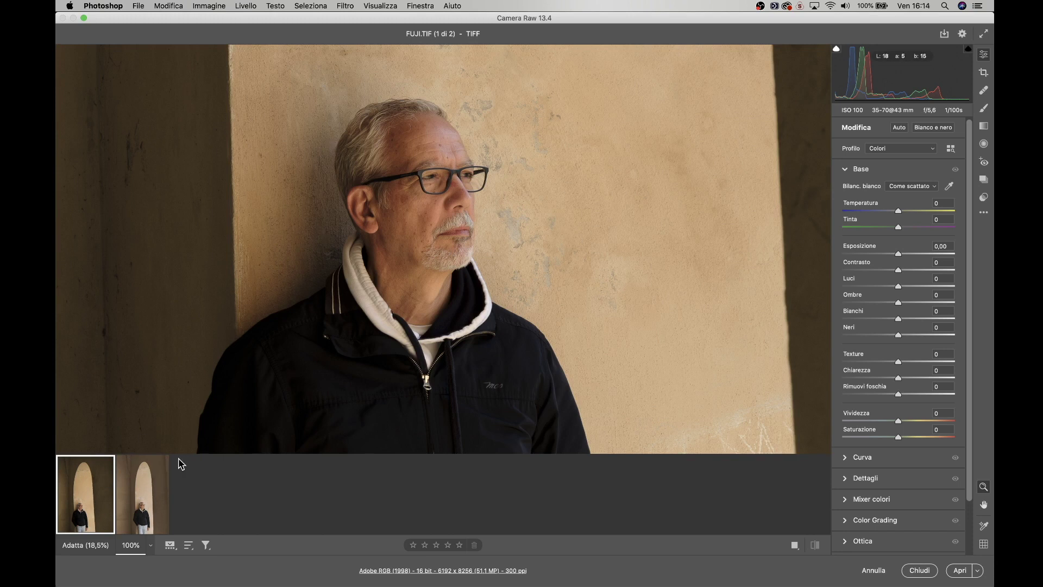
click(138, 501)
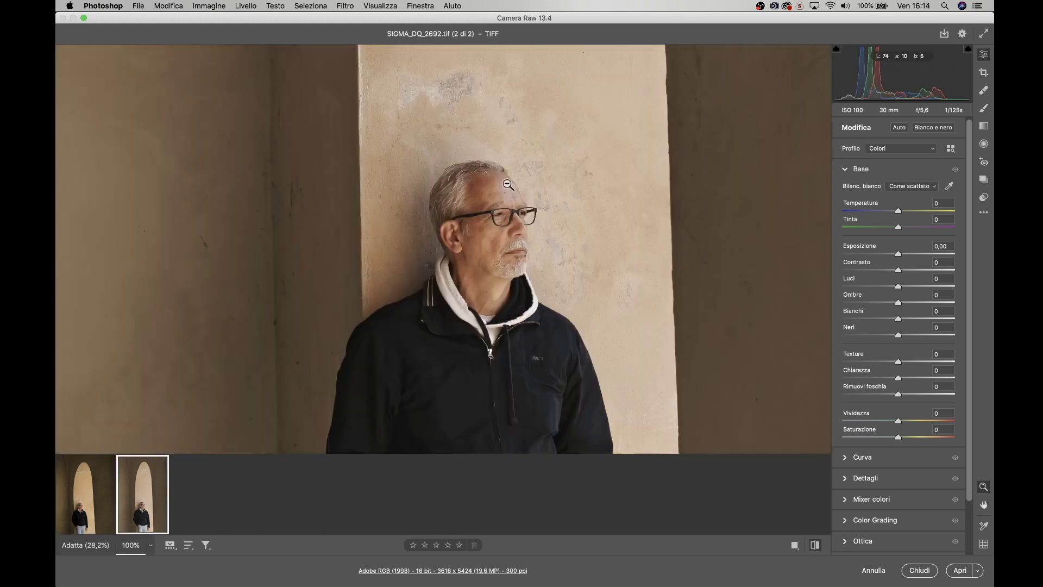
Step: View FUJI.TIF at 66.7% zoom to match the man's size in SIGMA_DQ_2692.tif, and compare the upper body in both
mouse_move(90, 531)
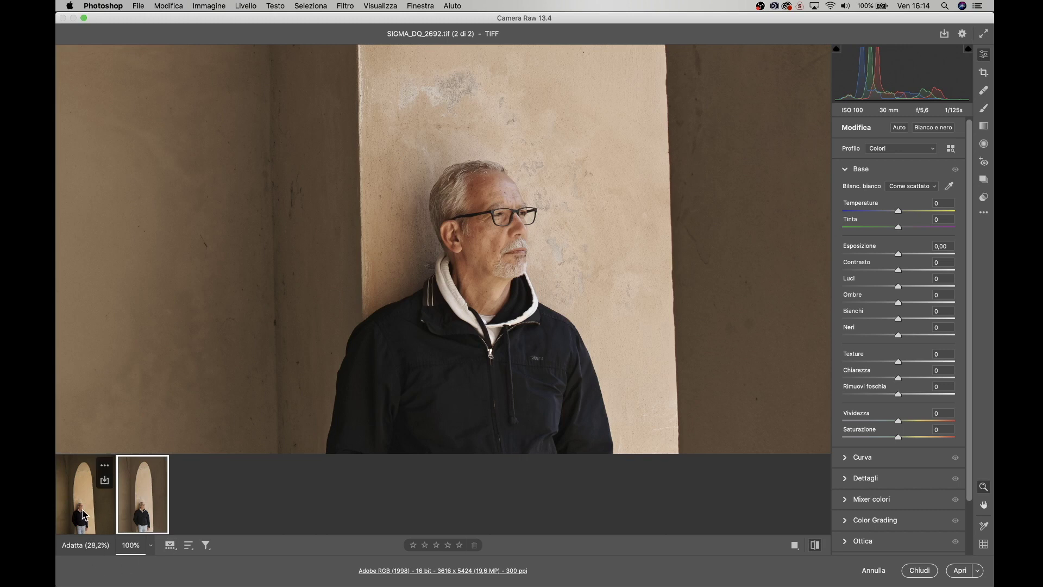
click(83, 514)
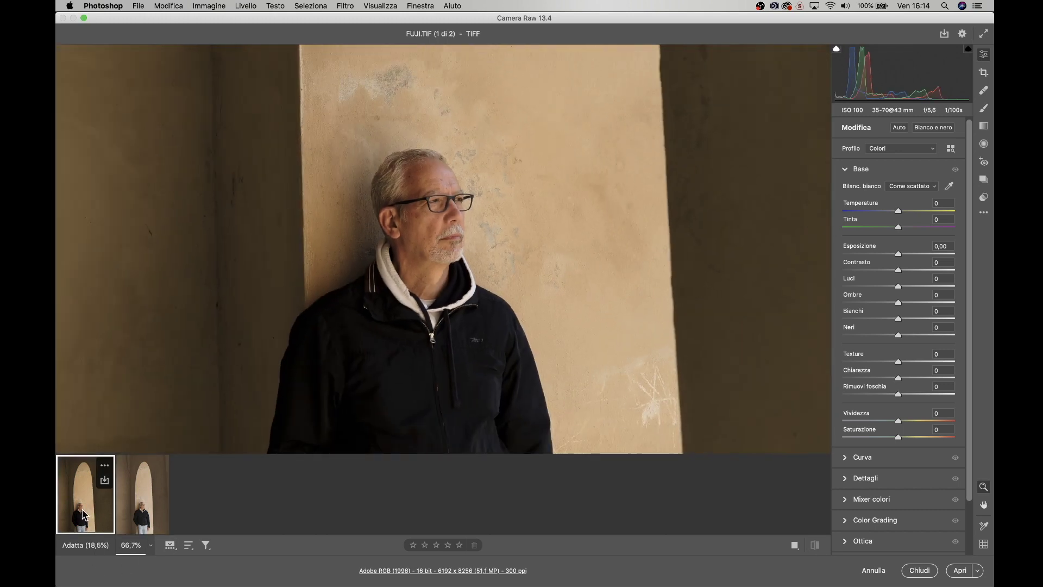
click(132, 504)
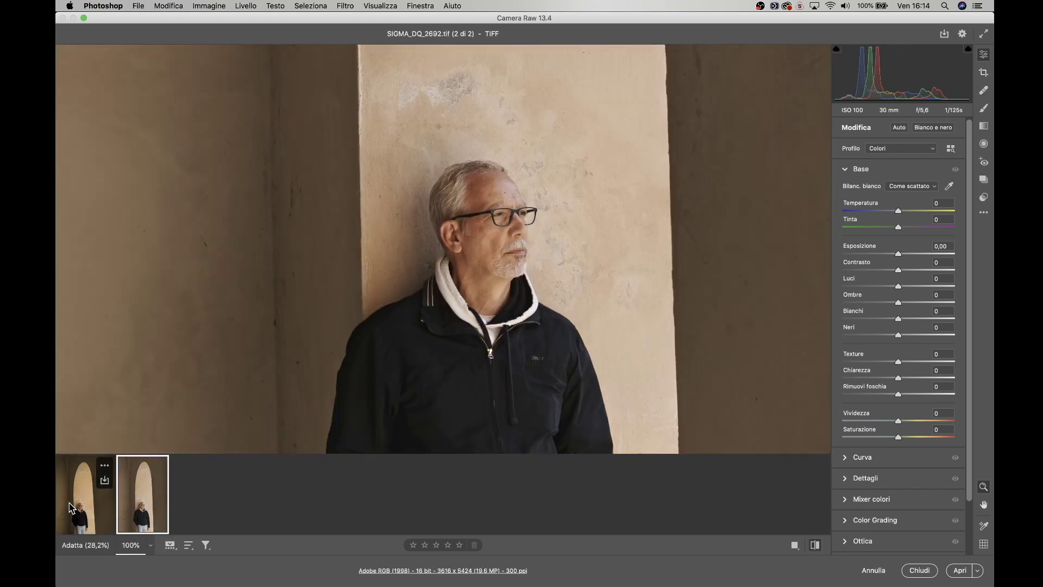
click(70, 508)
click(136, 503)
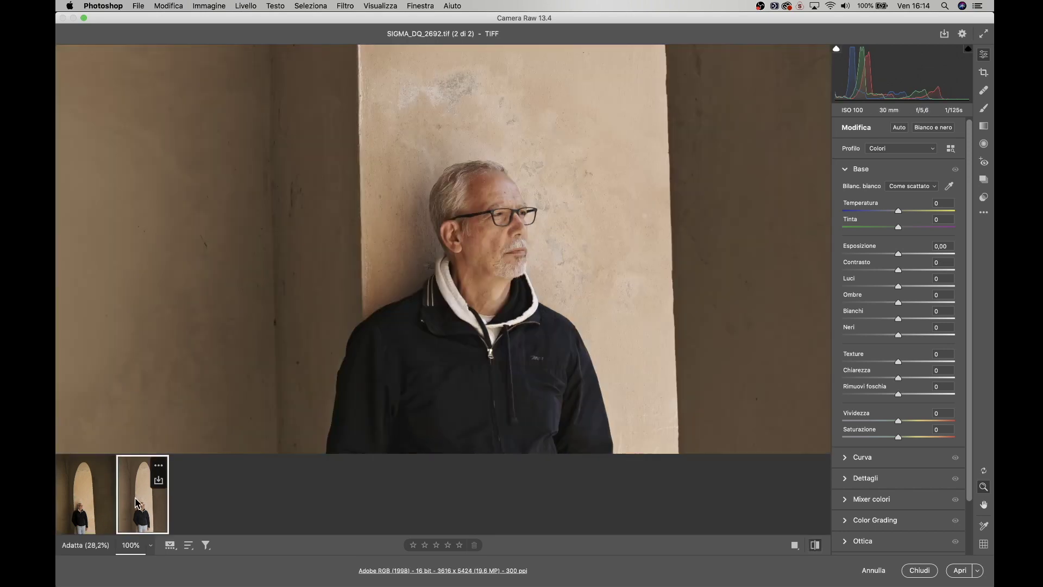
click(95, 508)
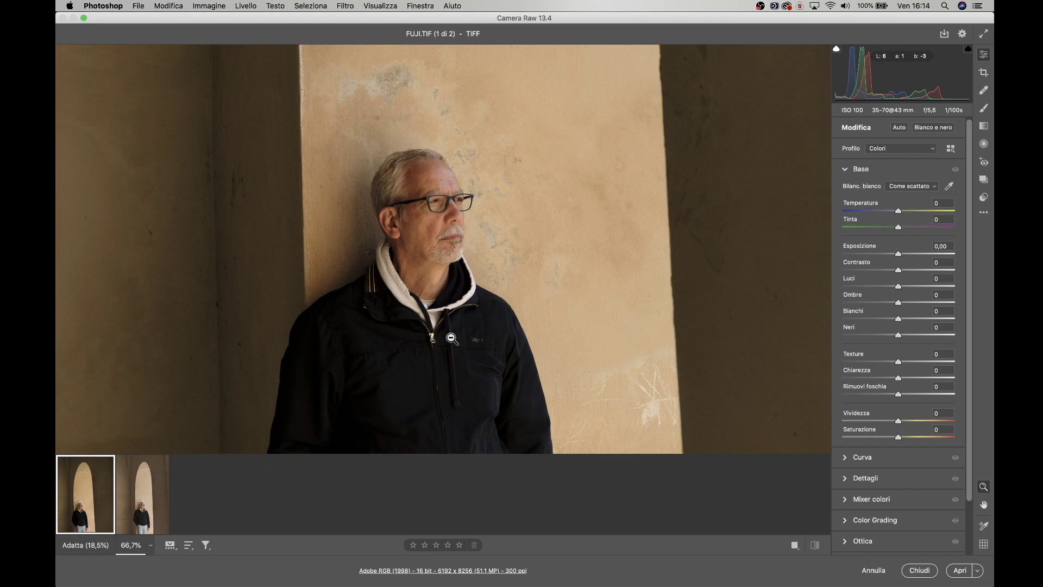
click(141, 513)
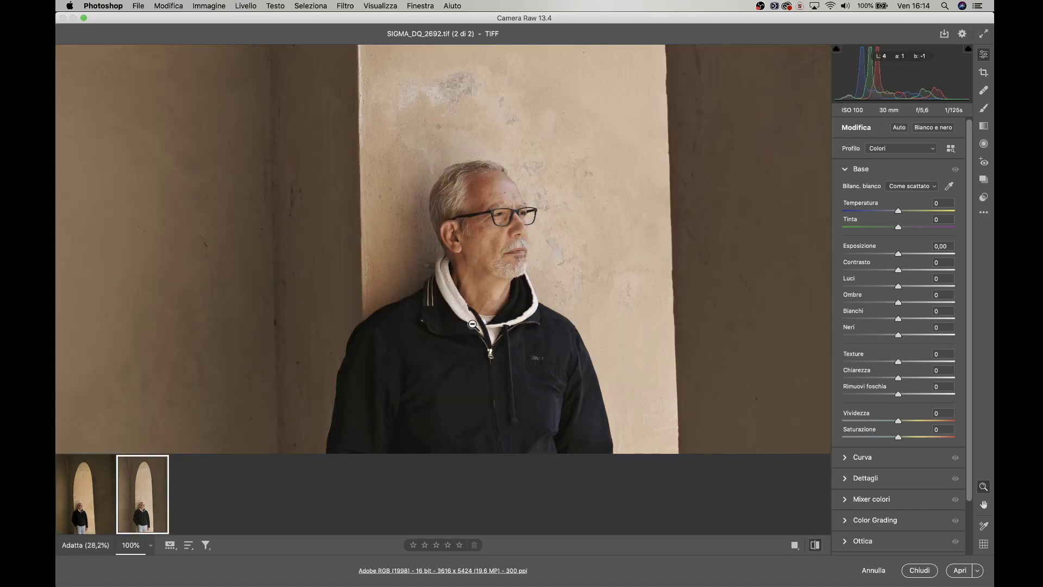
Step: Frame the full jacket down to the waist in both portraits and compare its dark tones
scroll(443, 325, down, 5)
scroll(443, 325, right, 3)
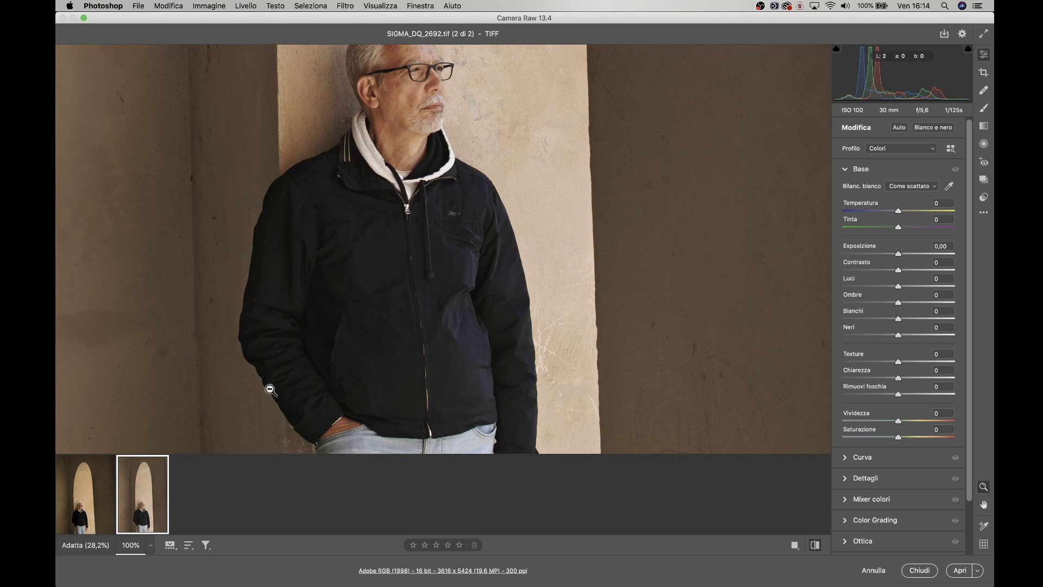
click(85, 494)
click(212, 362)
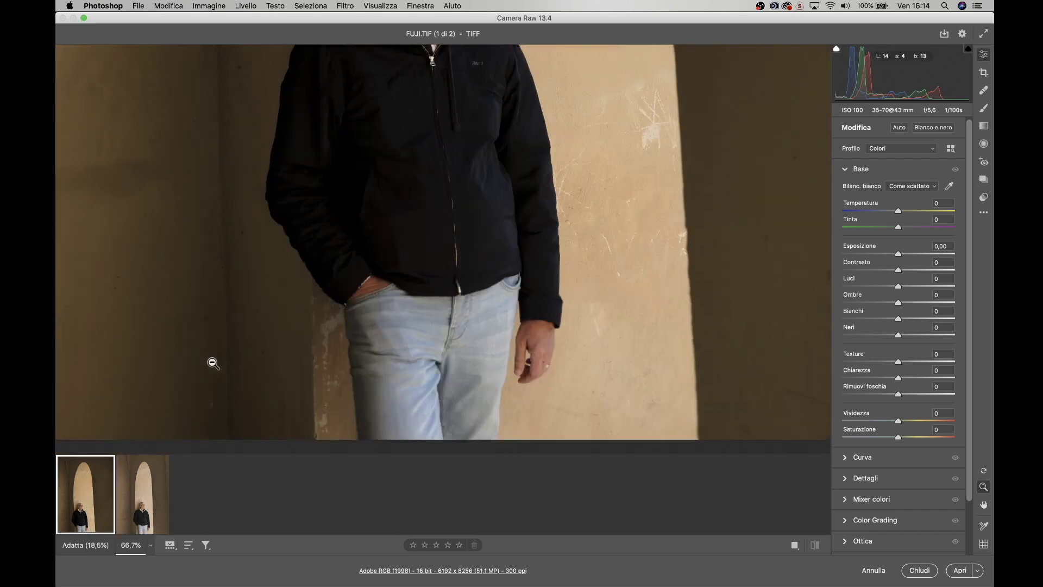
scroll(213, 362, up, 5)
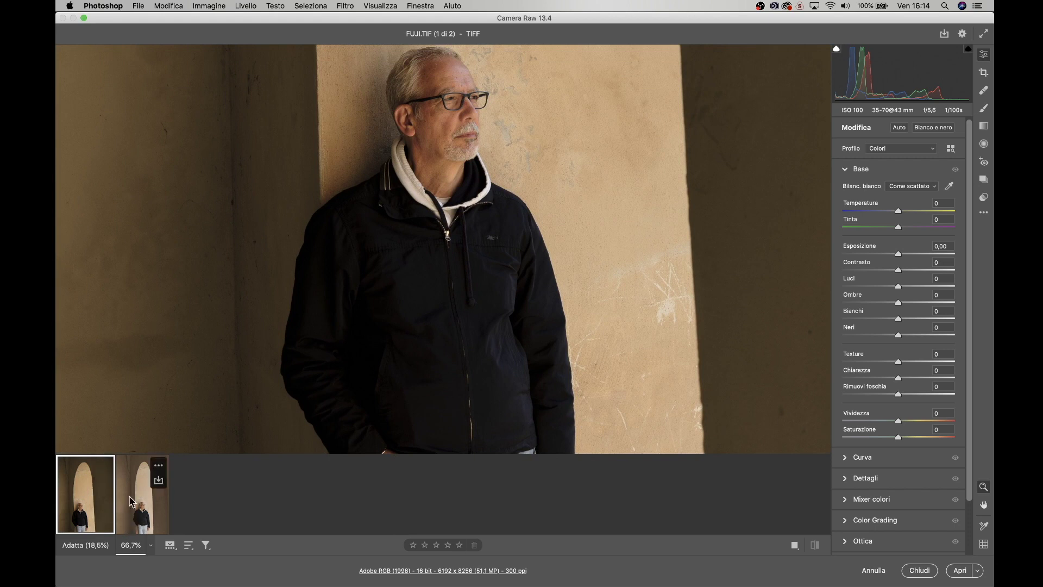
Step: Try an exposure of +0.30 on FUJI.TIF and compare its brightness with SIGMA_DQ_2692.tif
drag(897, 252, 902, 257)
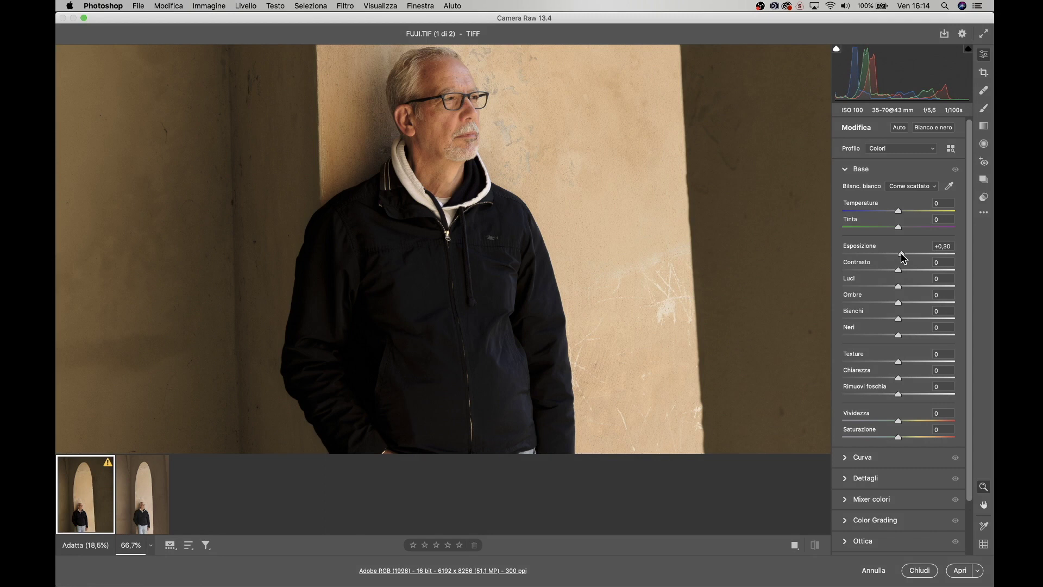
click(146, 510)
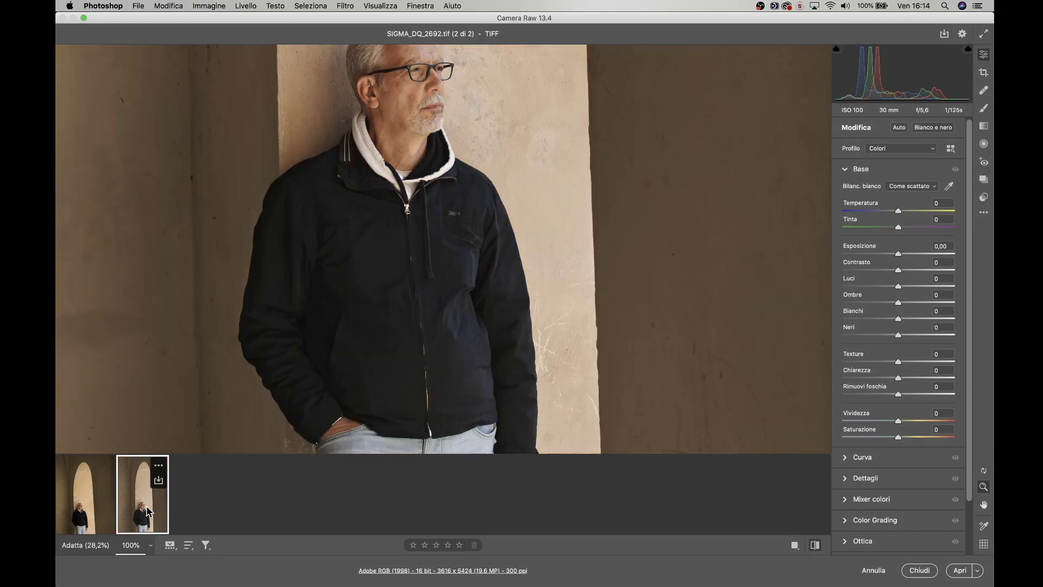
click(76, 516)
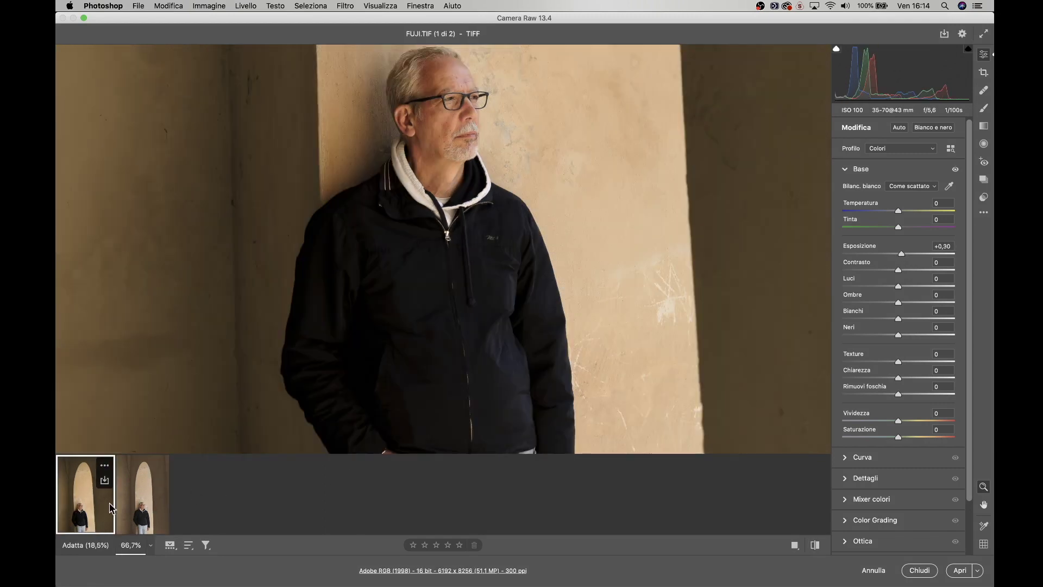
click(134, 509)
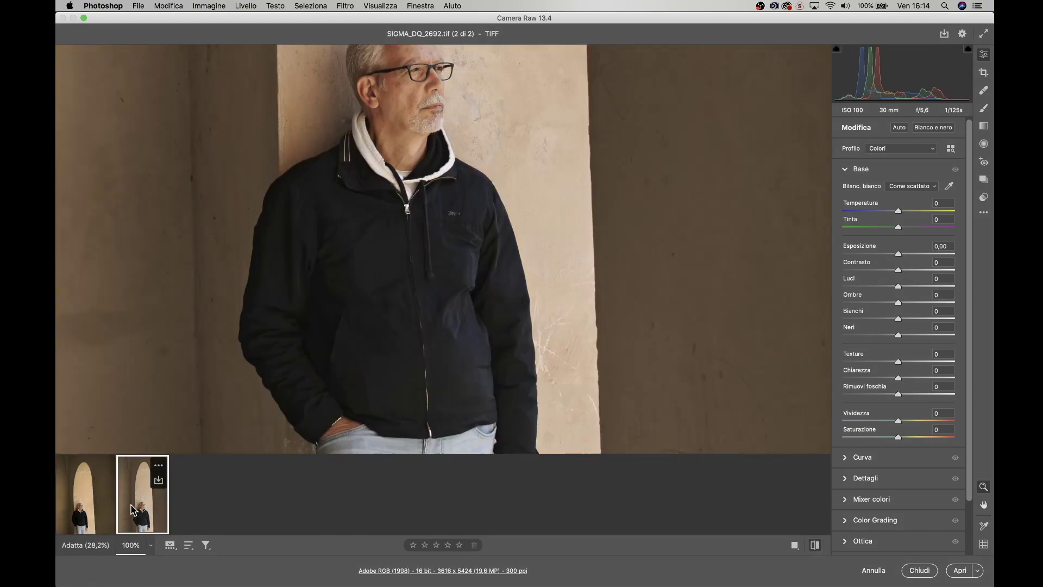
Step: Set the exposure of FUJI.TIF to +0.45 and compare the jacket and lit wall with the Sigma portrait
click(73, 513)
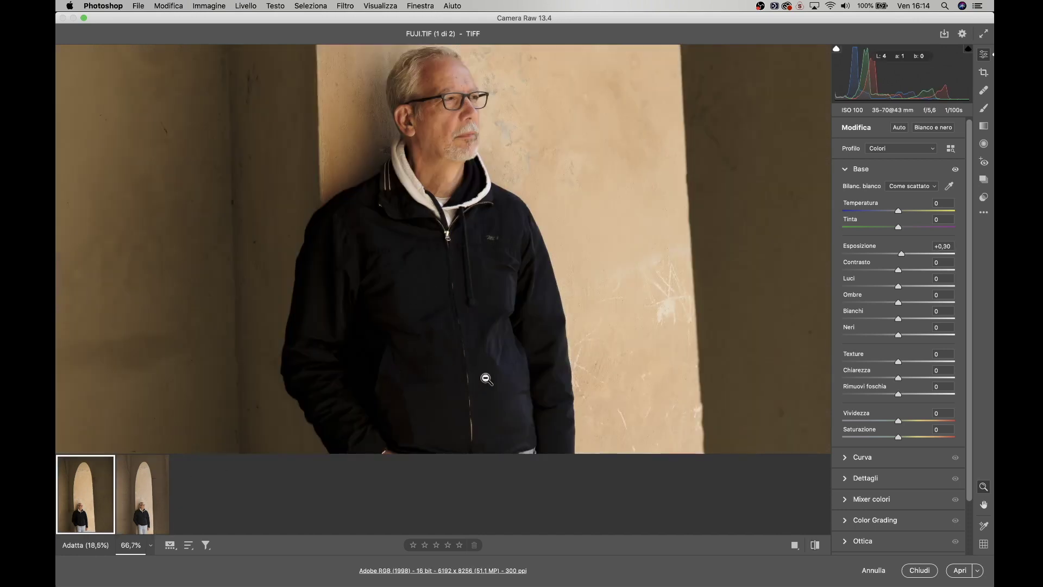
drag(903, 258, 905, 259)
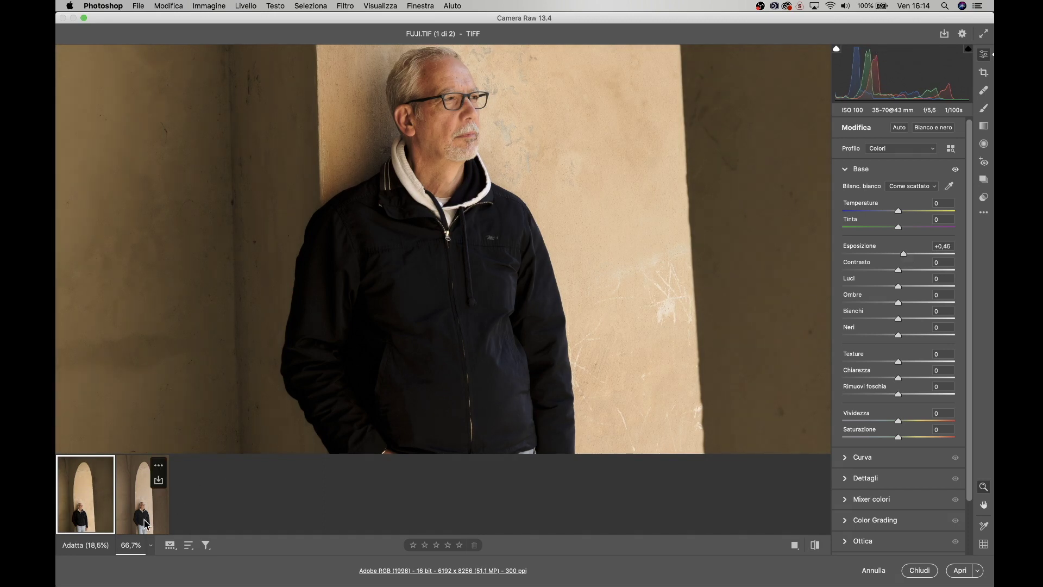
click(141, 522)
click(75, 518)
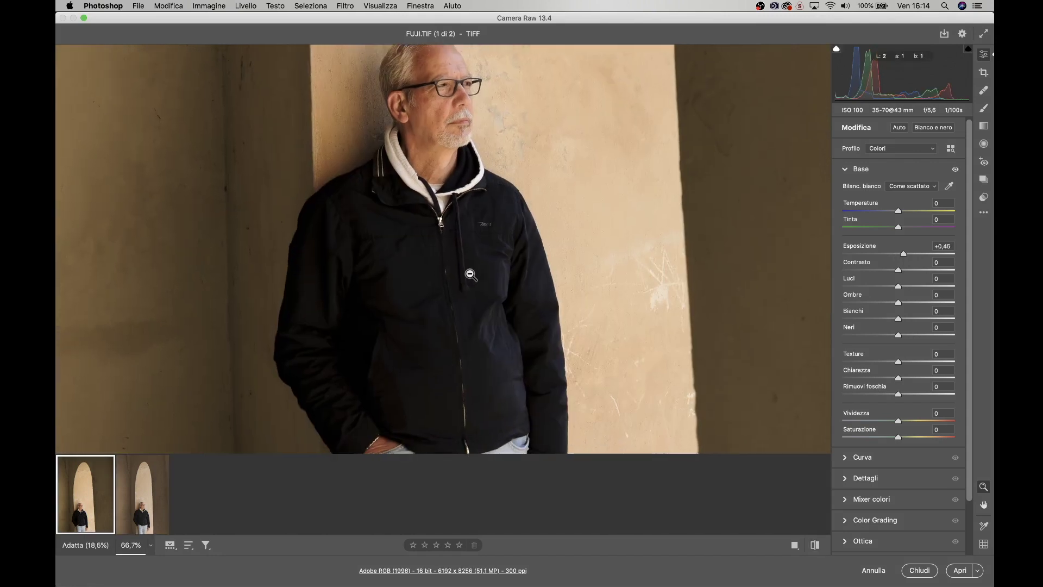
click(147, 507)
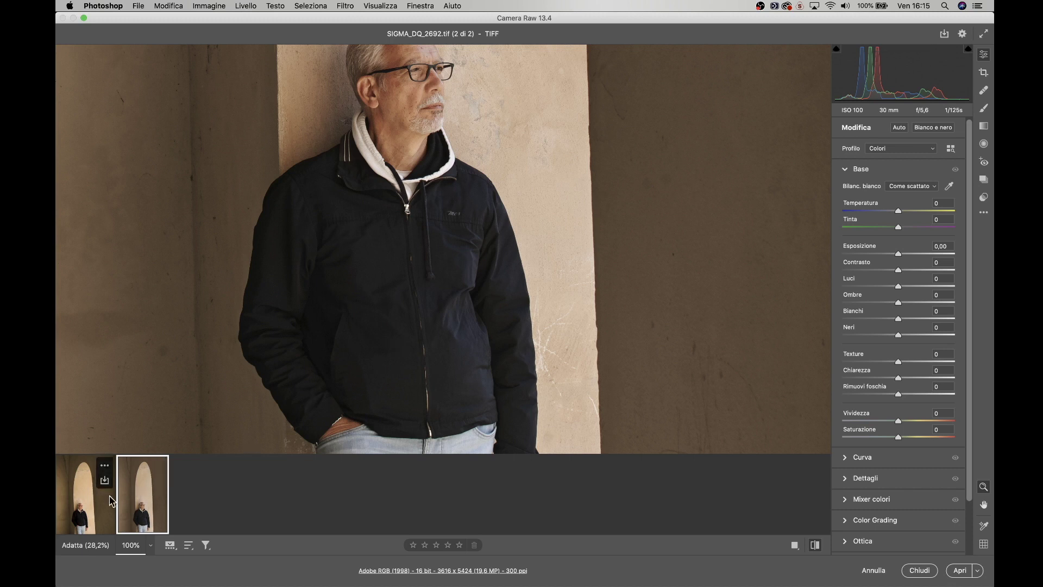
Step: Compare the jeans, hands and jacket hem along the lower edge of both portraits
click(100, 467)
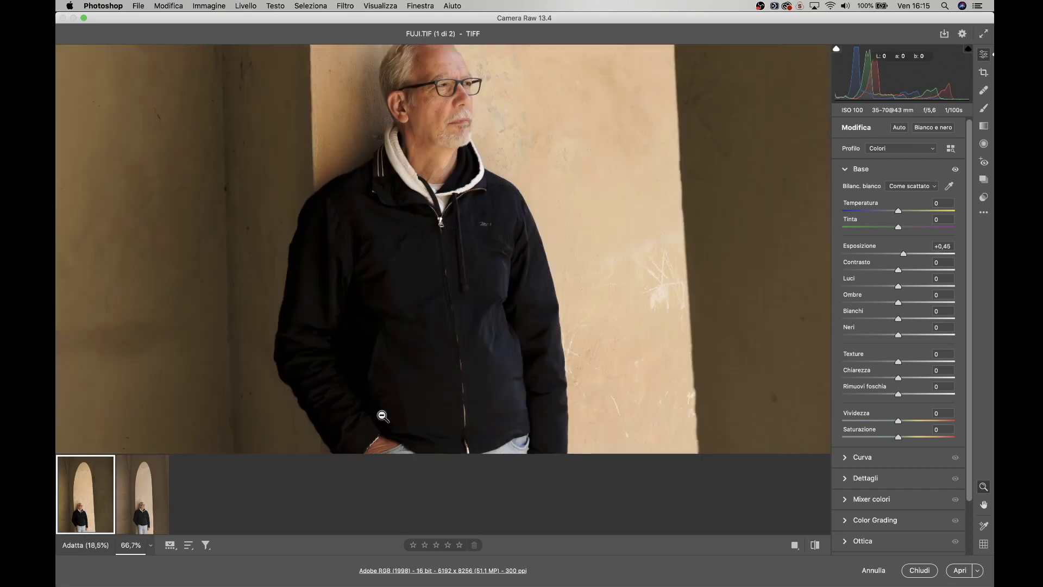
scroll(380, 415, down, 8)
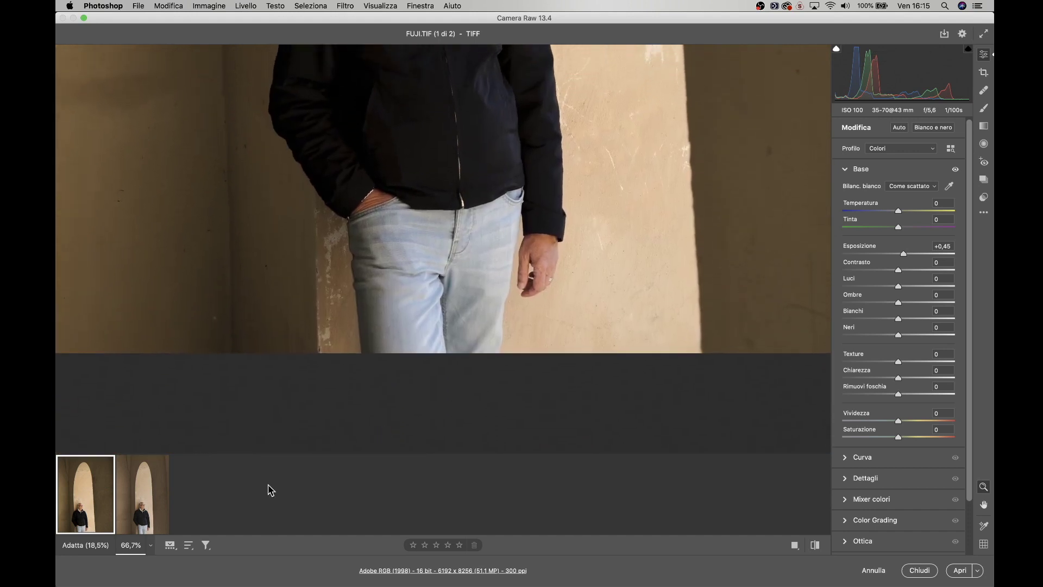
click(150, 503)
scroll(328, 384, down, 8)
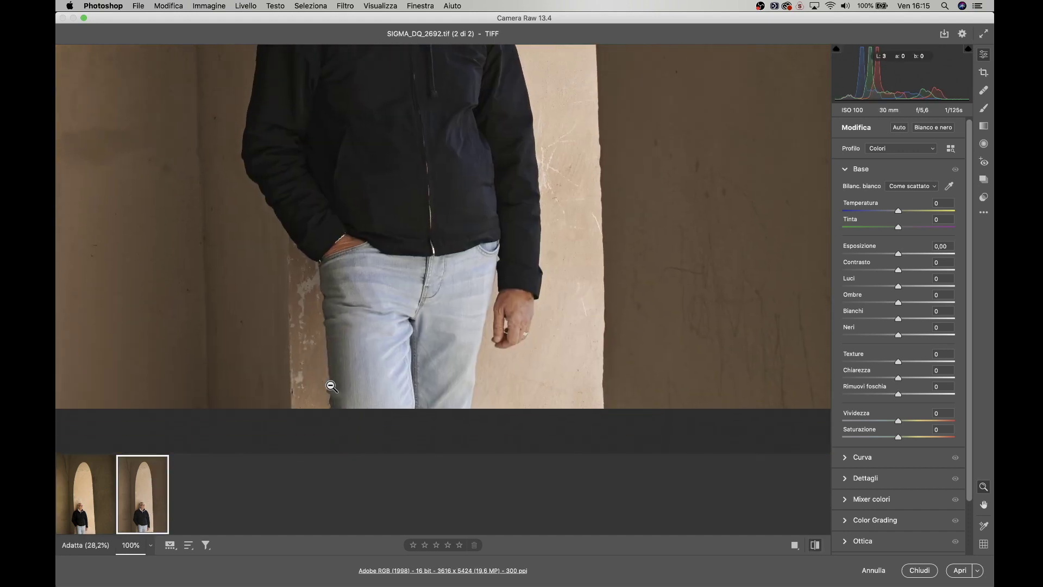
click(73, 521)
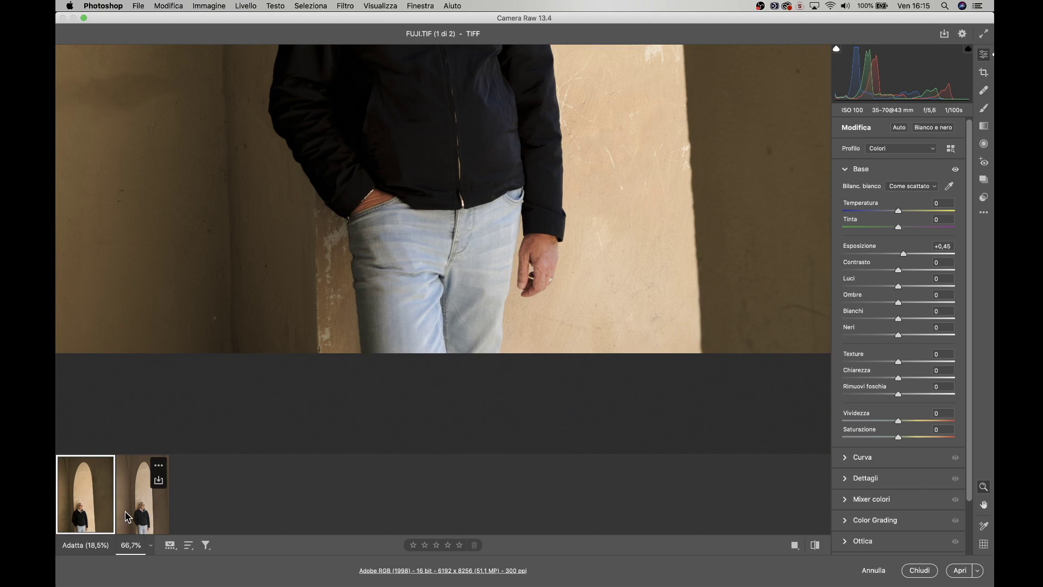
click(128, 516)
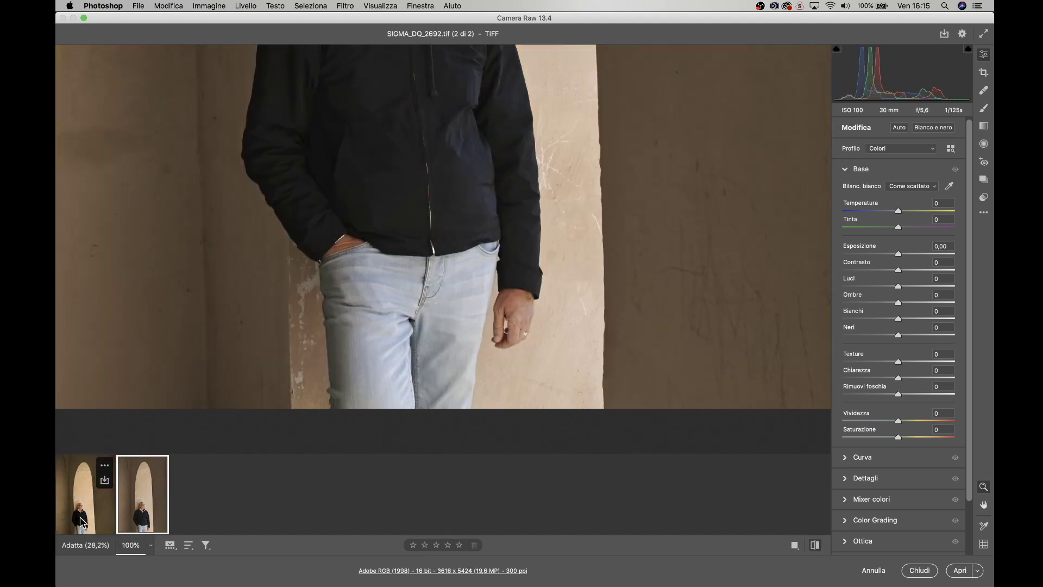
click(82, 516)
click(132, 513)
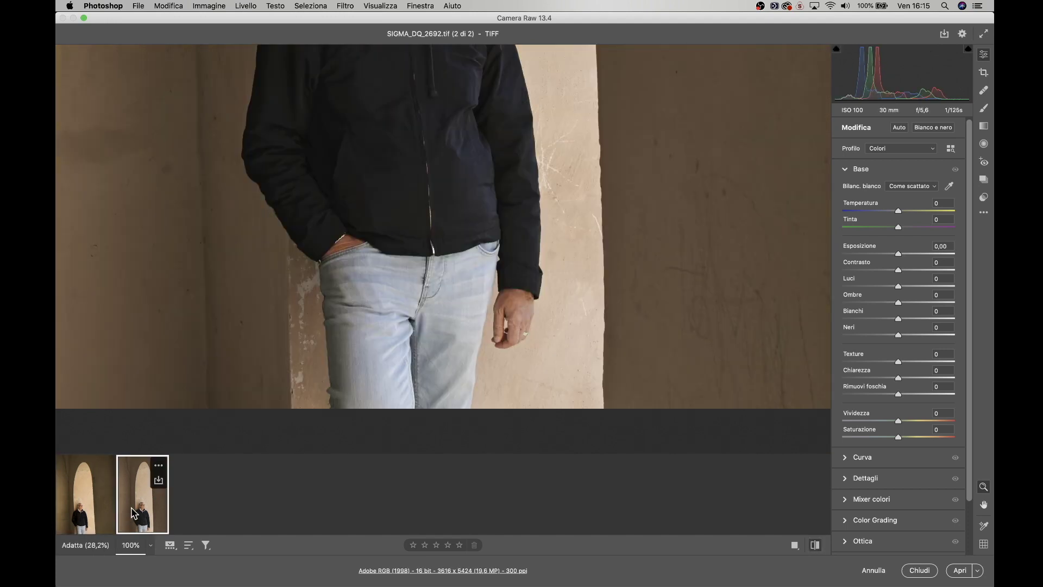
scroll(392, 308, up, 10)
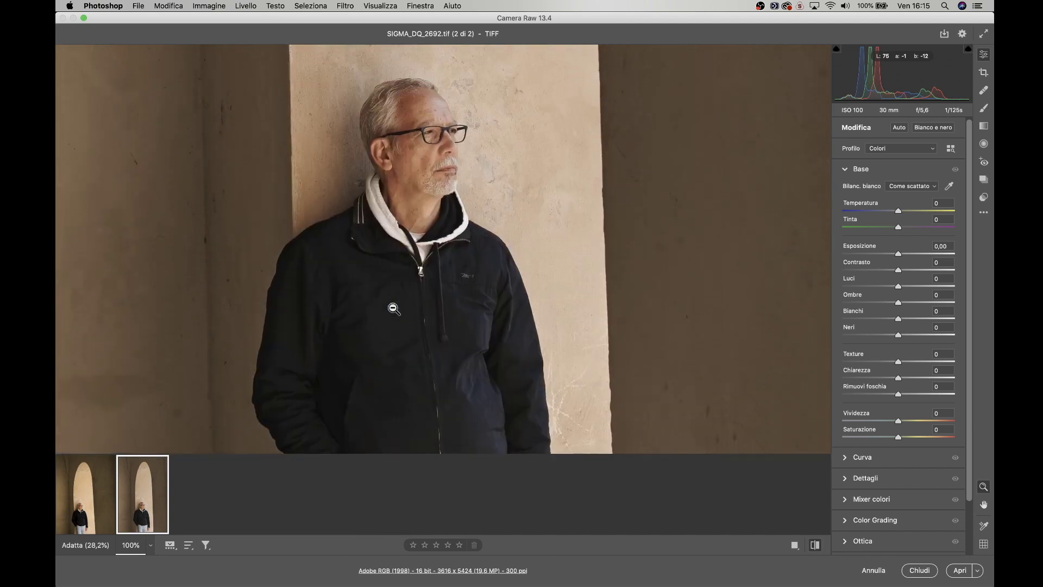
Step: Compare the shaded wall, lit wall and jacket between FUJI.TIF and SIGMA_DQ_2692.tif at matching magnification
alt+click(392, 308)
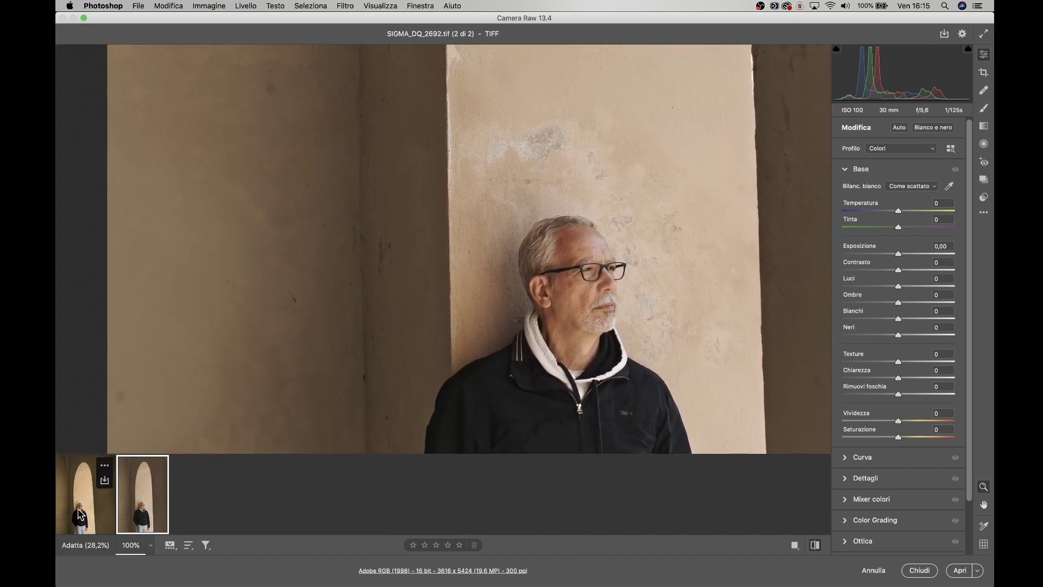
click(81, 513)
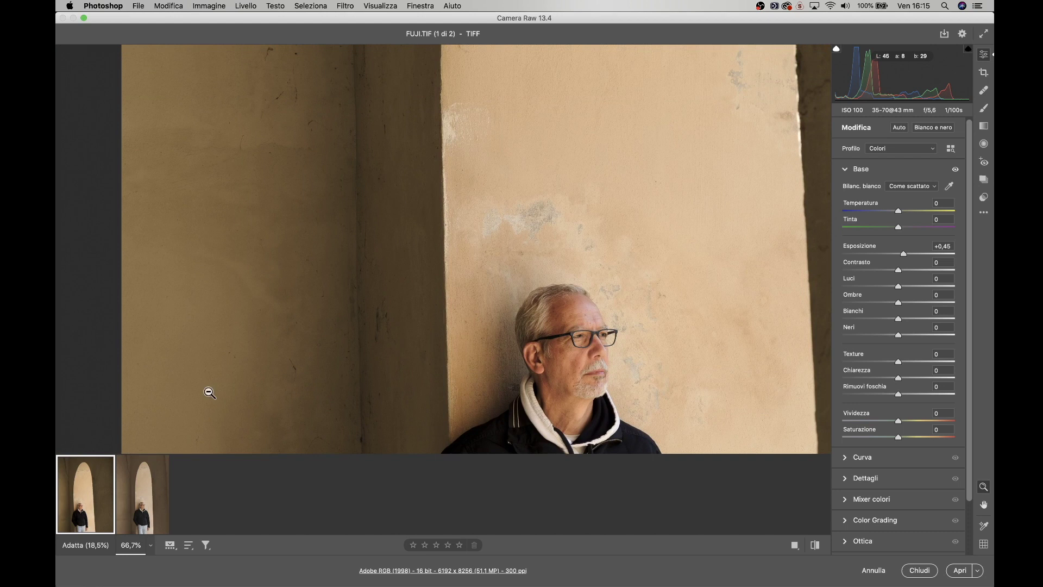
click(133, 512)
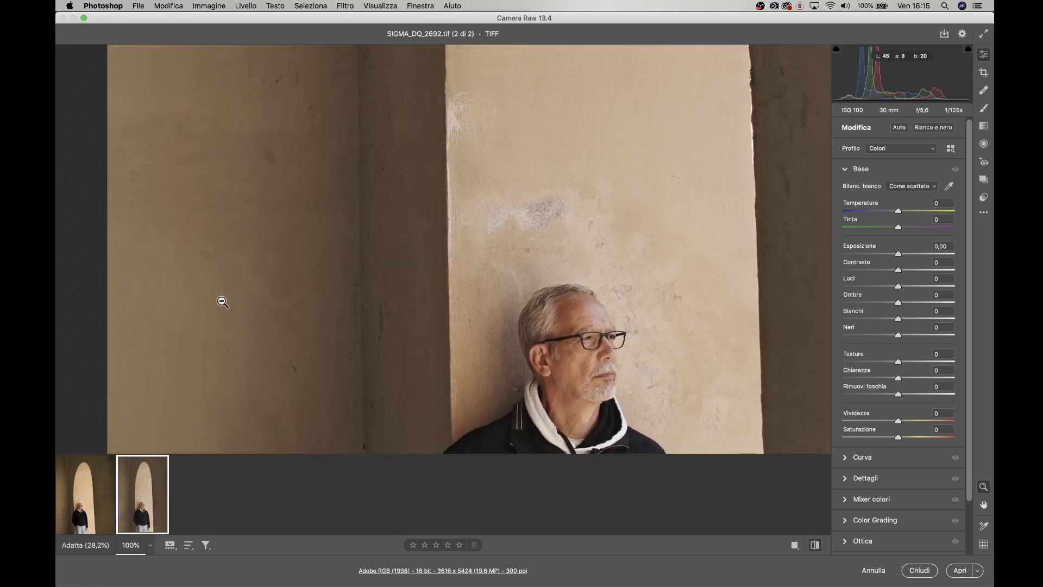
scroll(280, 340, down, 5)
scroll(279, 340, right, 3)
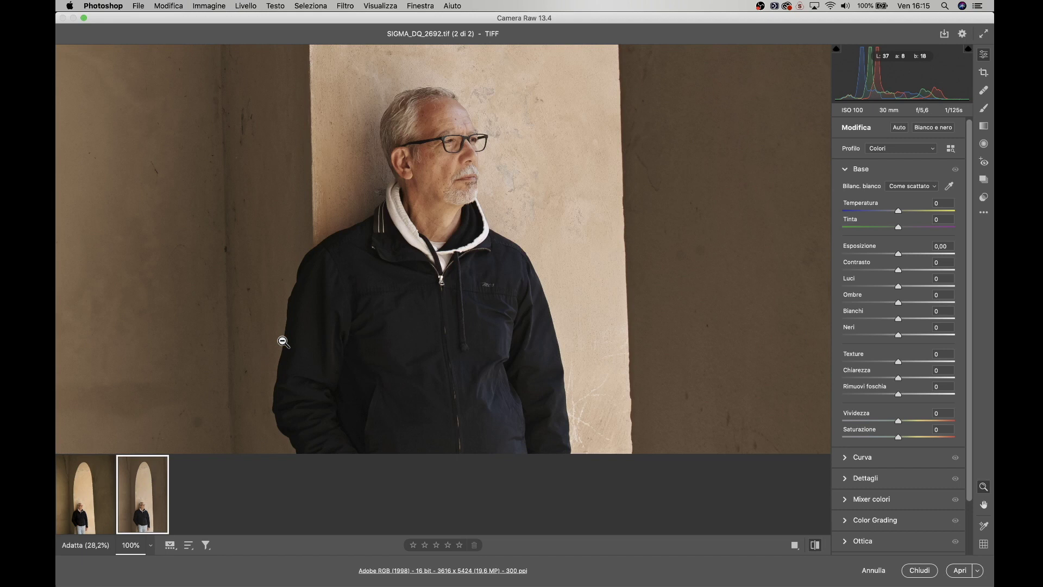
click(90, 495)
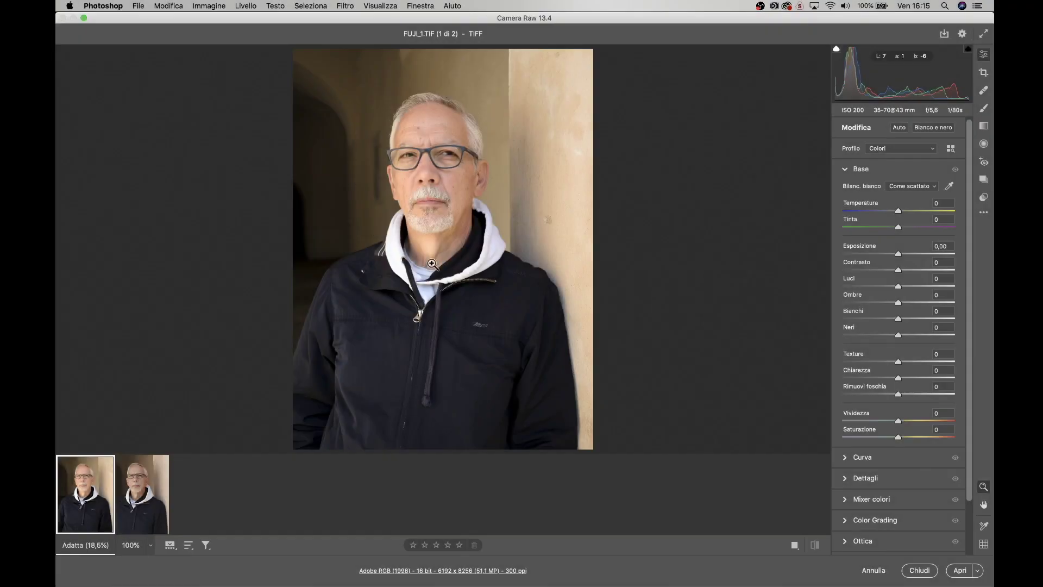
Step: Compare the full-frame frontal portraits FUJI_1.TIF and SIGMA_DQ_2693.tif
click(142, 506)
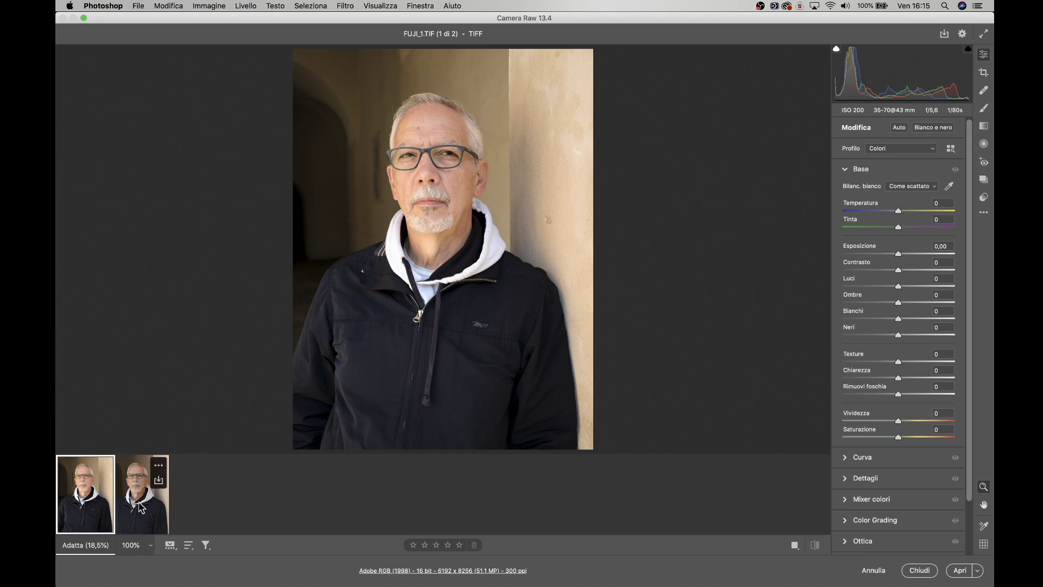
click(84, 512)
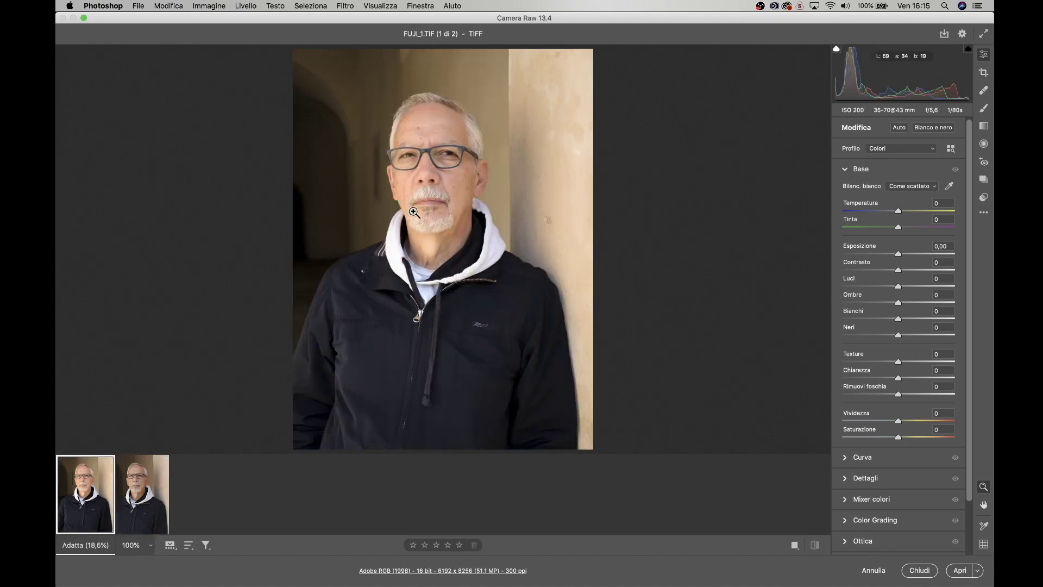
click(143, 508)
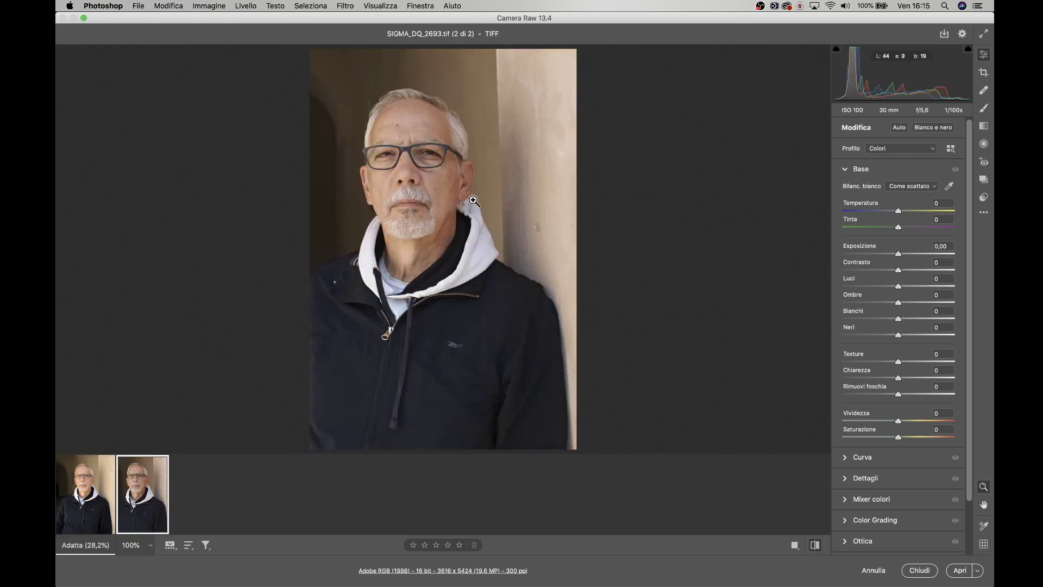
Step: Magnify the face to 100% in SIGMA_DQ_2693.tif and 66.7% in FUJI_1.TIF and compare the two close-ups
click(427, 173)
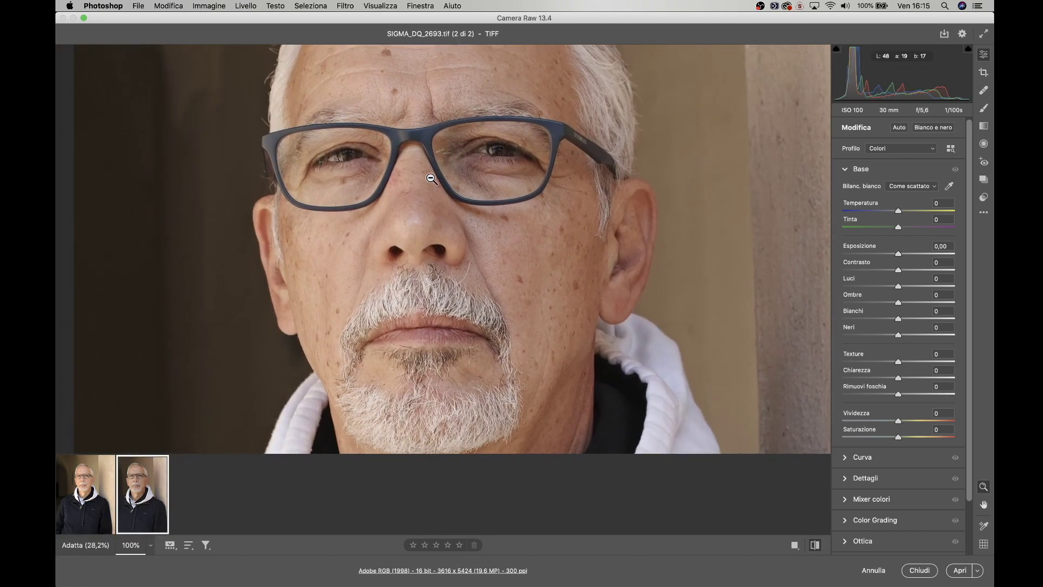
click(84, 486)
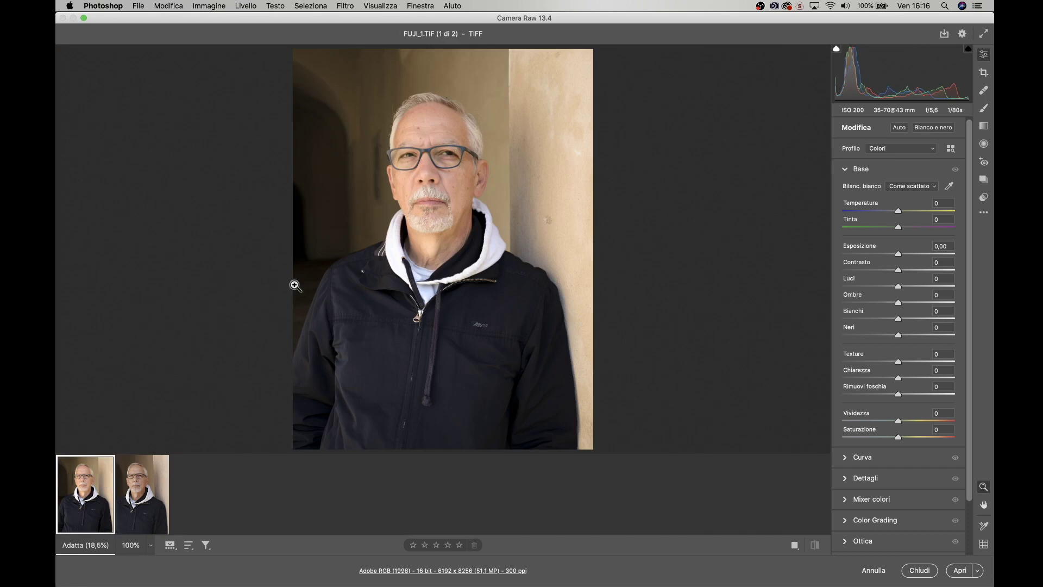
click(429, 164)
click(182, 430)
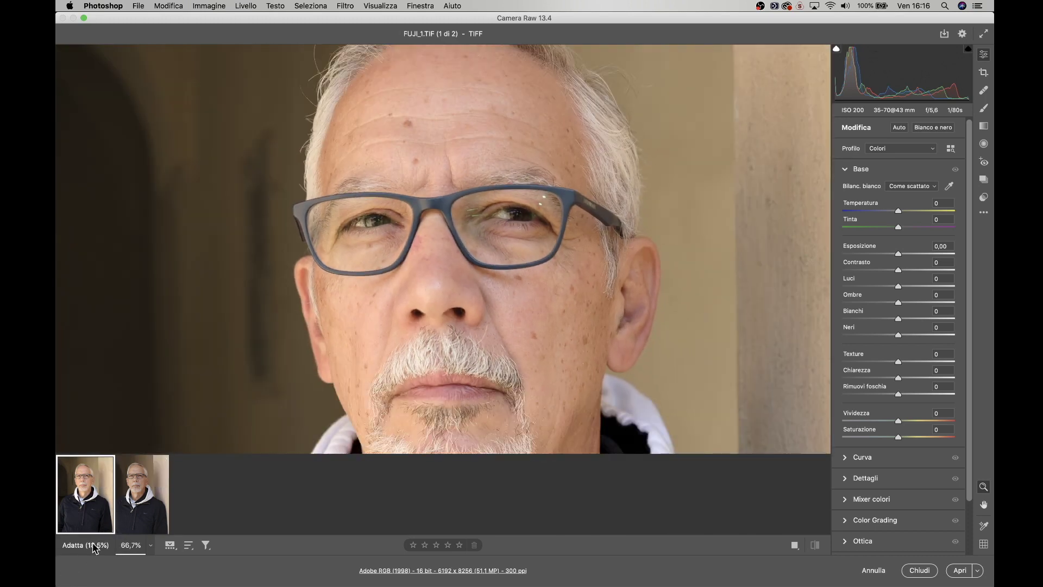
click(123, 515)
click(90, 511)
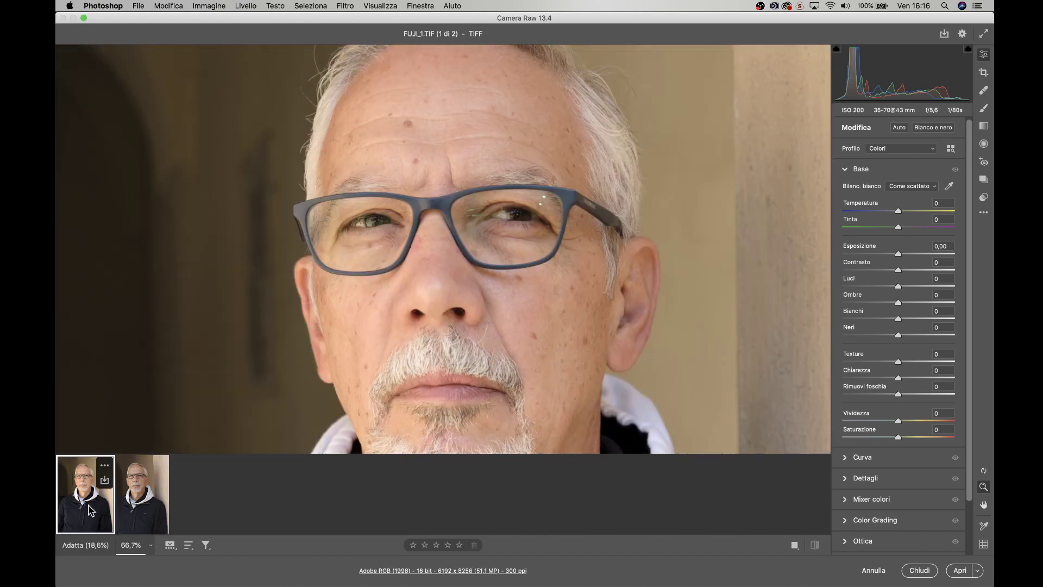
click(131, 509)
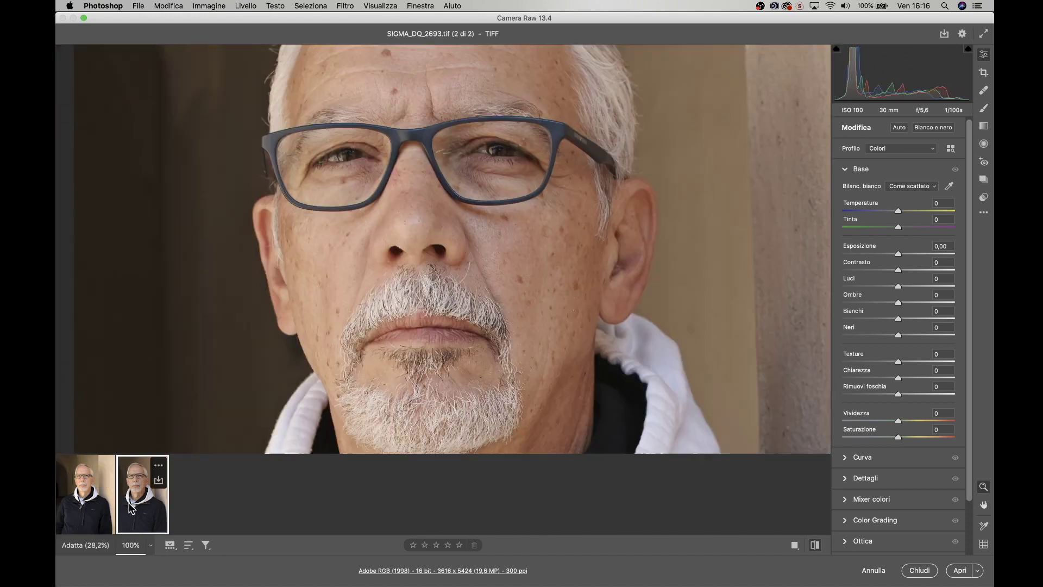
Step: Align the Sigma close-up's eyes and mouth with the Fuji framing and compare both faces
scroll(354, 353, up, 5)
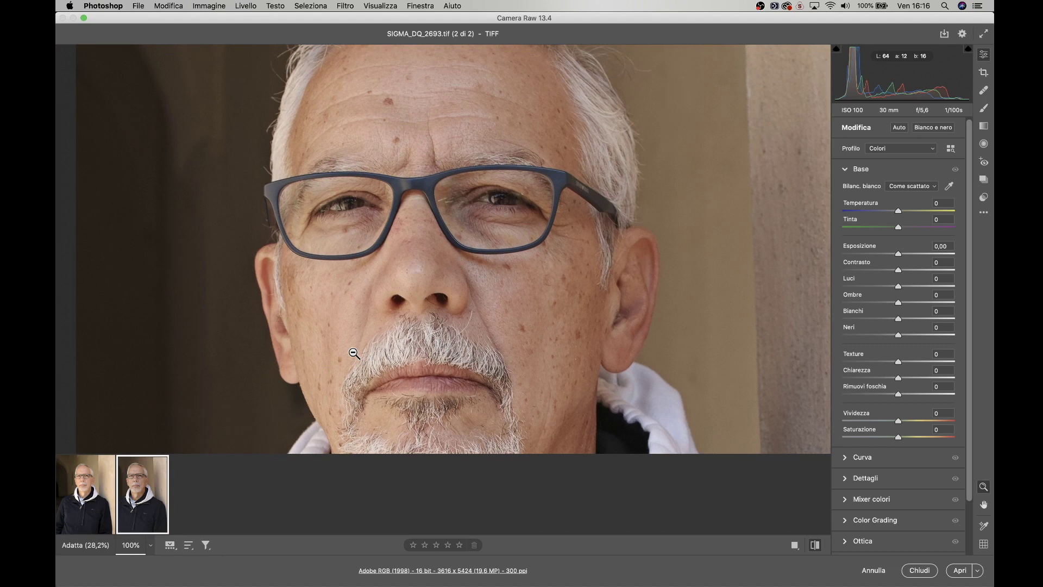
click(84, 511)
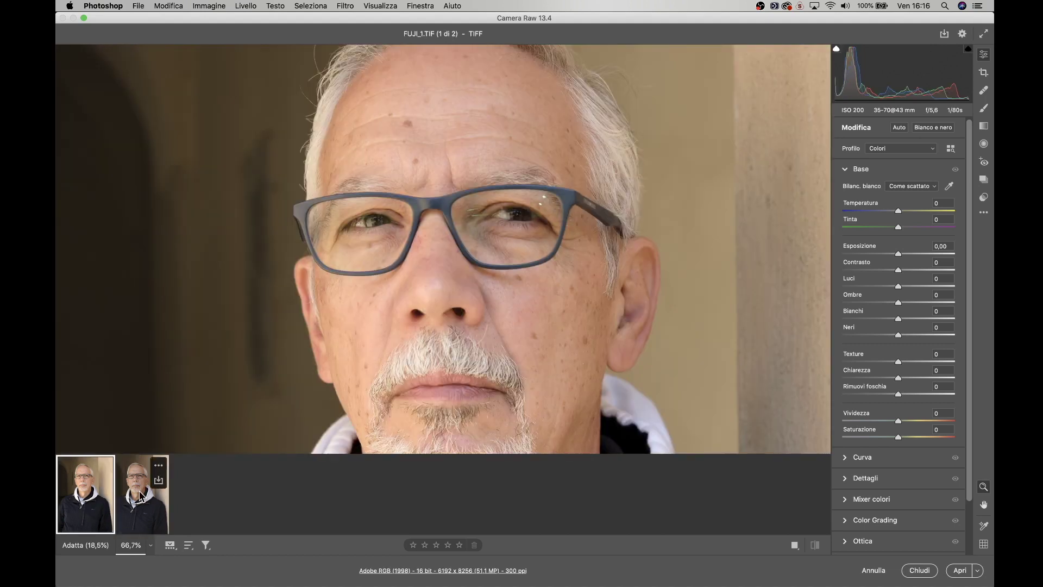
click(135, 508)
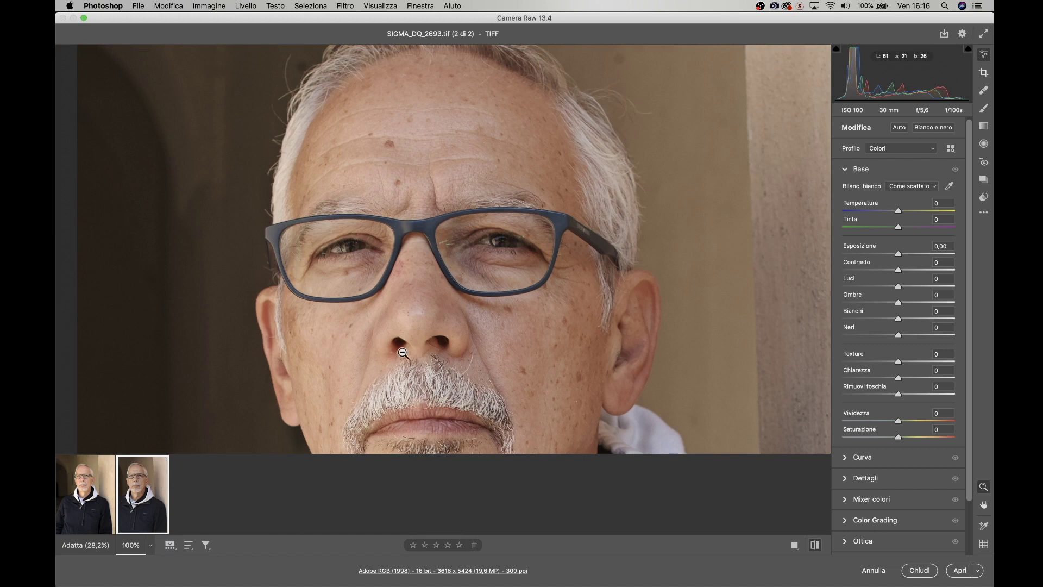
scroll(446, 354, down, 3)
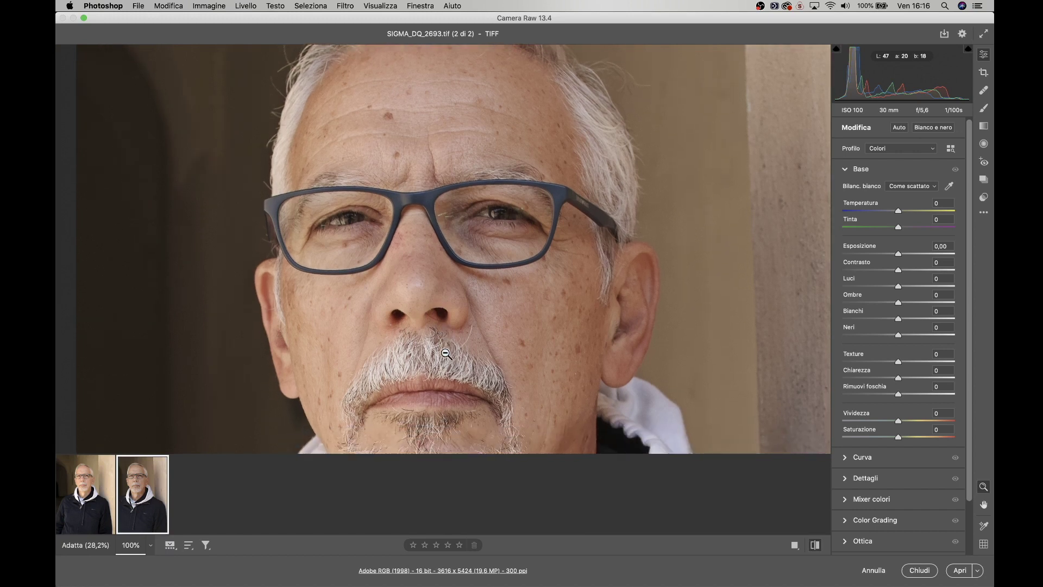
mouse_move(114, 481)
click(85, 500)
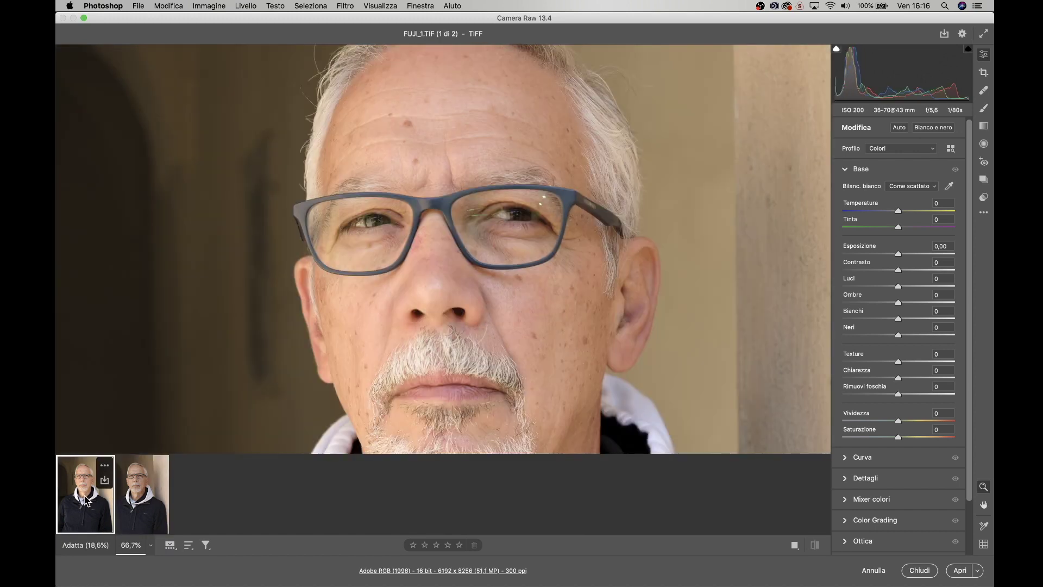
click(149, 502)
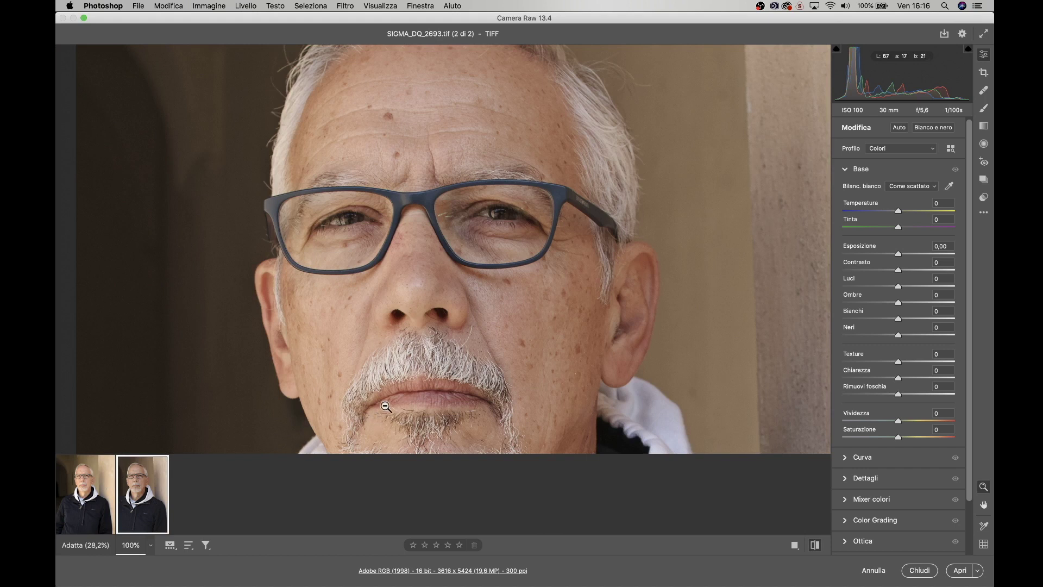
scroll(399, 392, down, 1)
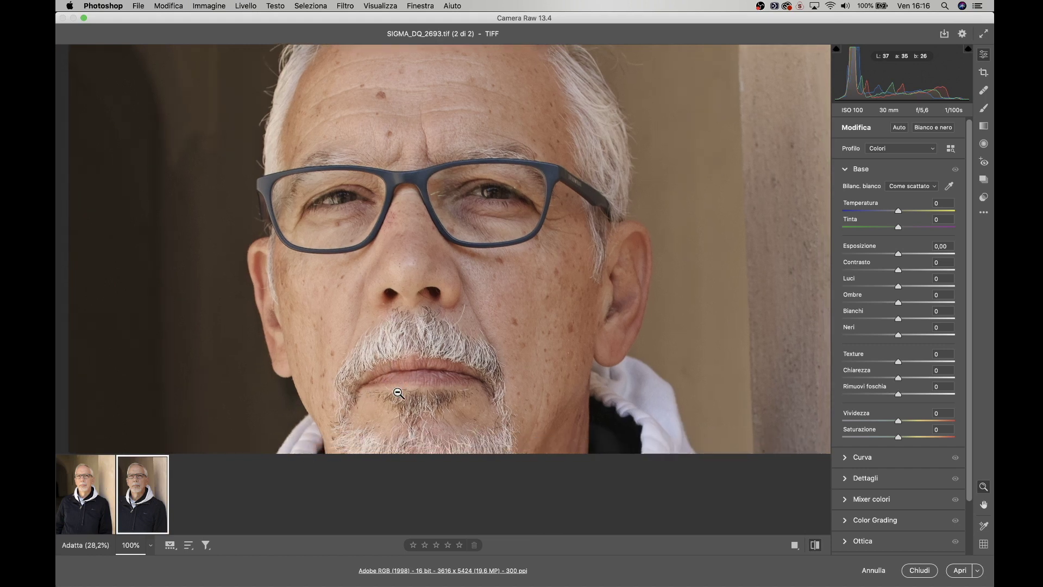
Step: Compare the skin tones, freckles and beard detail between the Fuji and Sigma close-ups
click(85, 503)
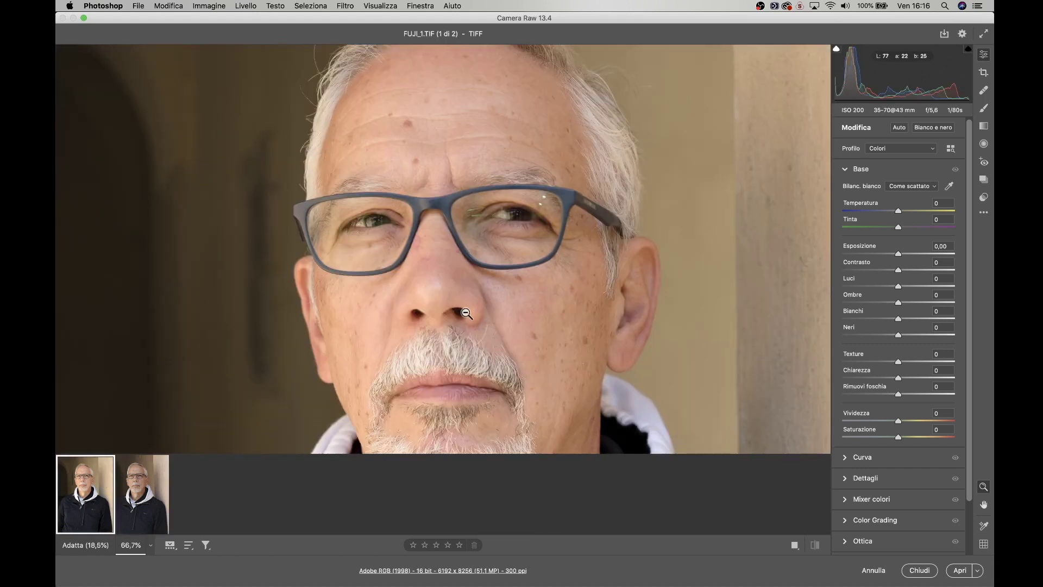
click(131, 501)
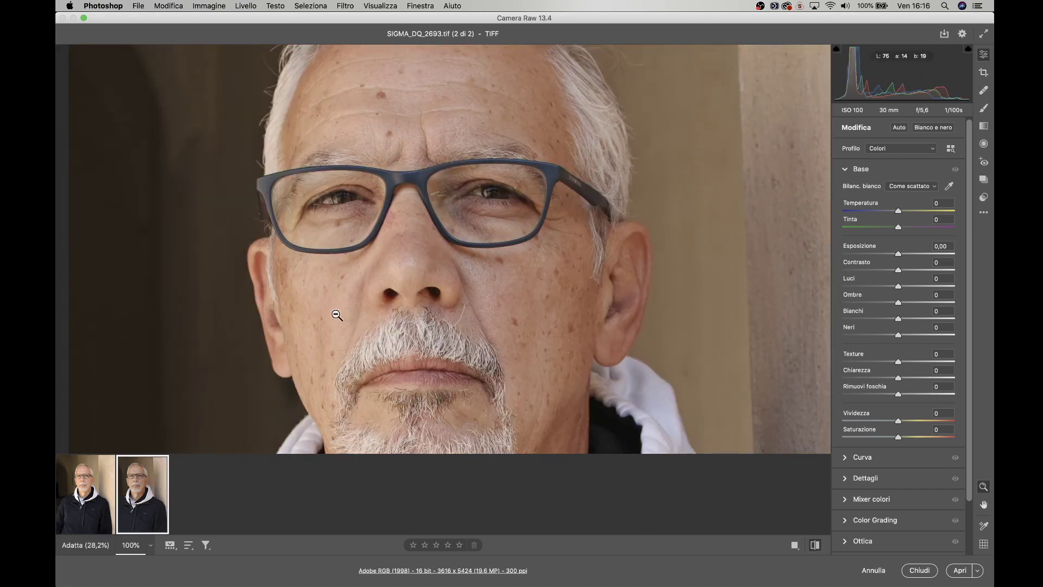
click(104, 475)
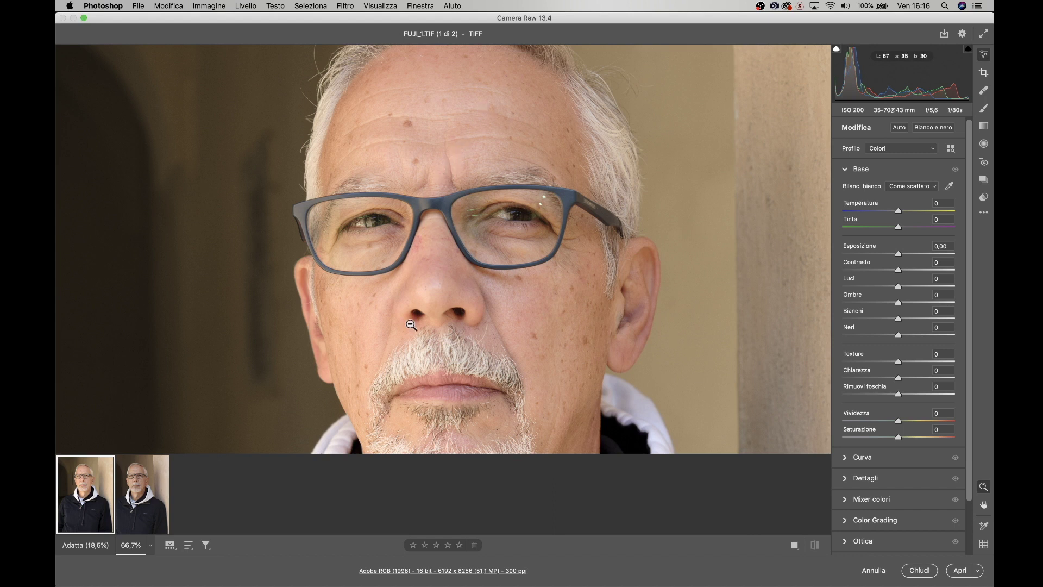
click(139, 505)
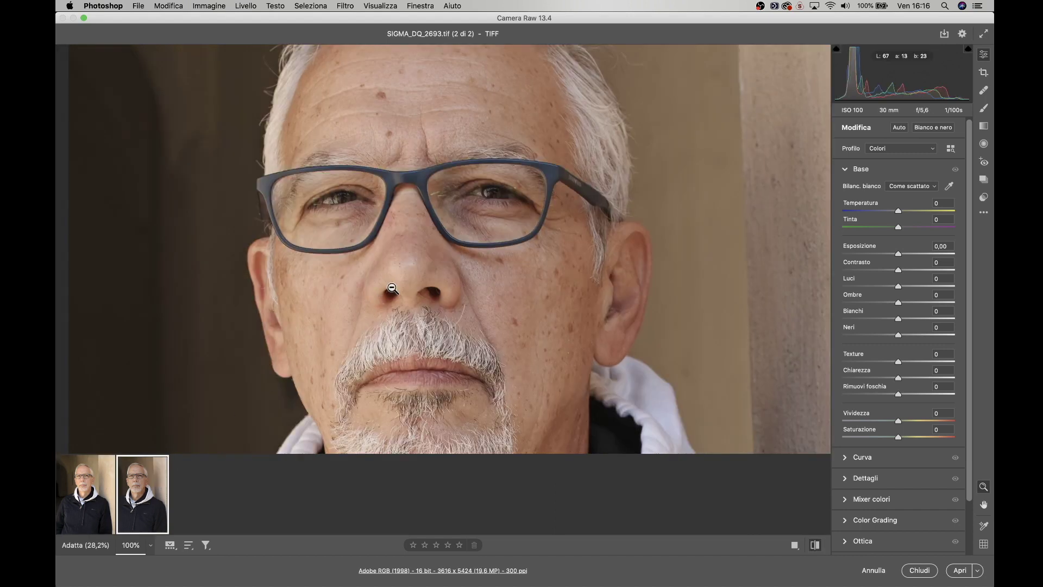
click(90, 500)
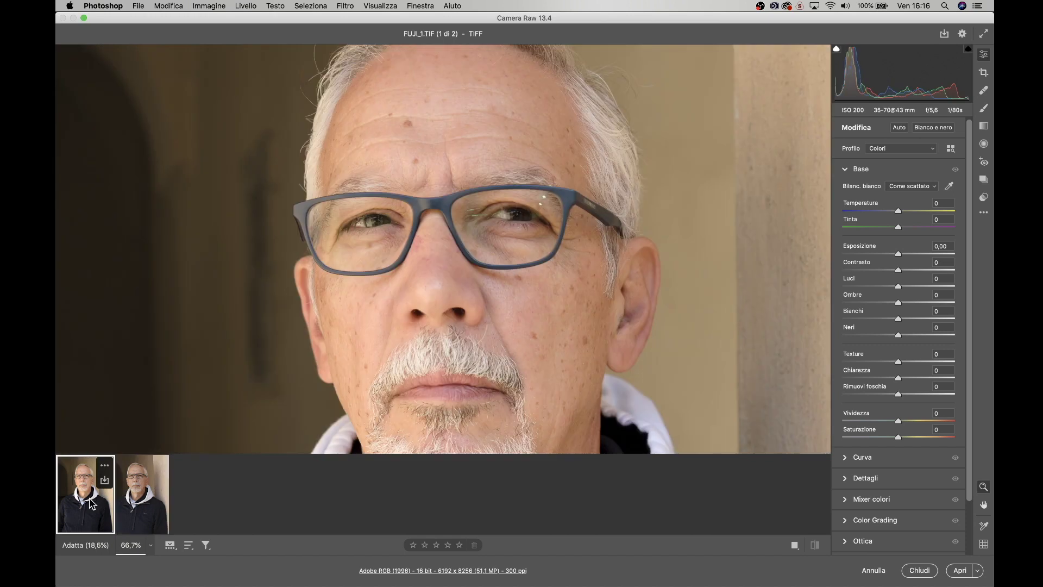
click(147, 502)
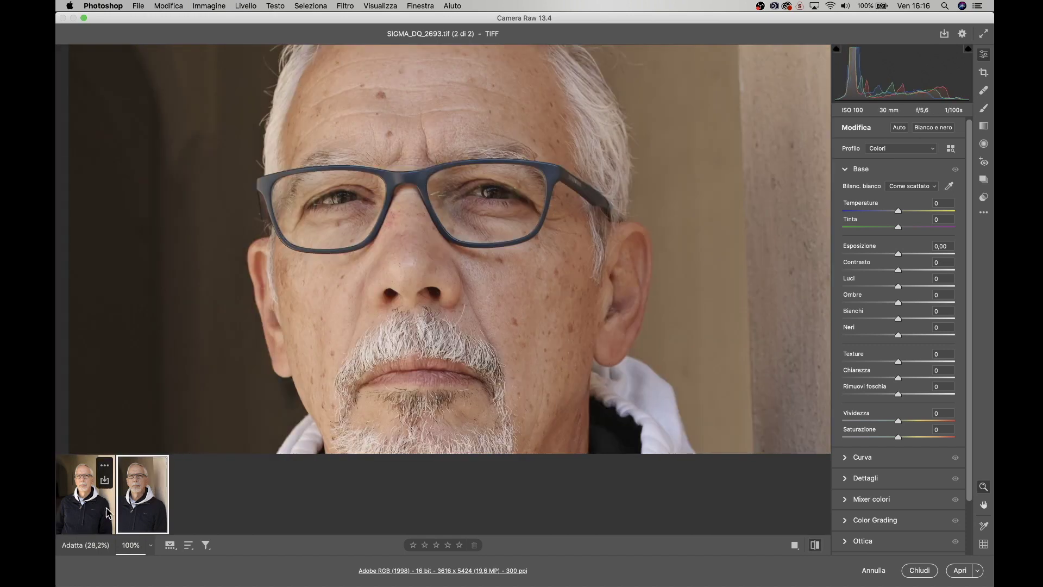
click(82, 516)
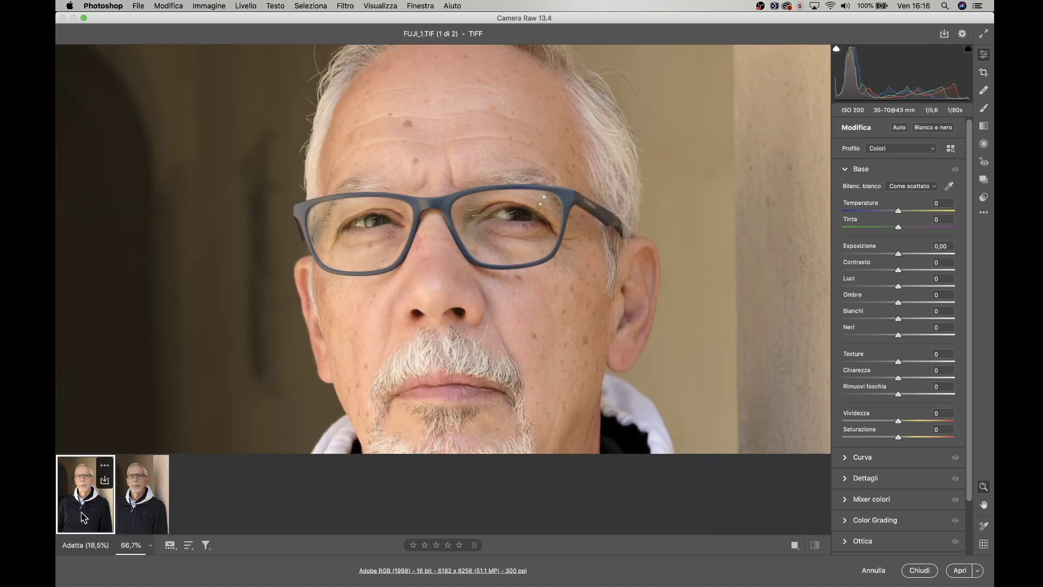
click(135, 508)
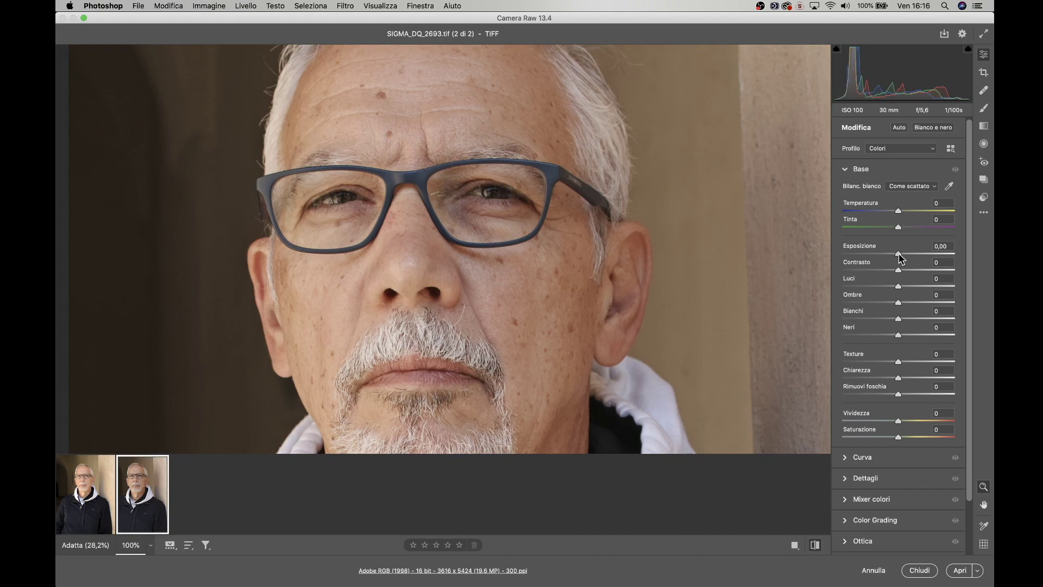
Step: Set the exposure of SIGMA_DQ_2693.tif to +0.25 and compare the face's brightness with FUJI_1.TIF
drag(899, 257, 902, 257)
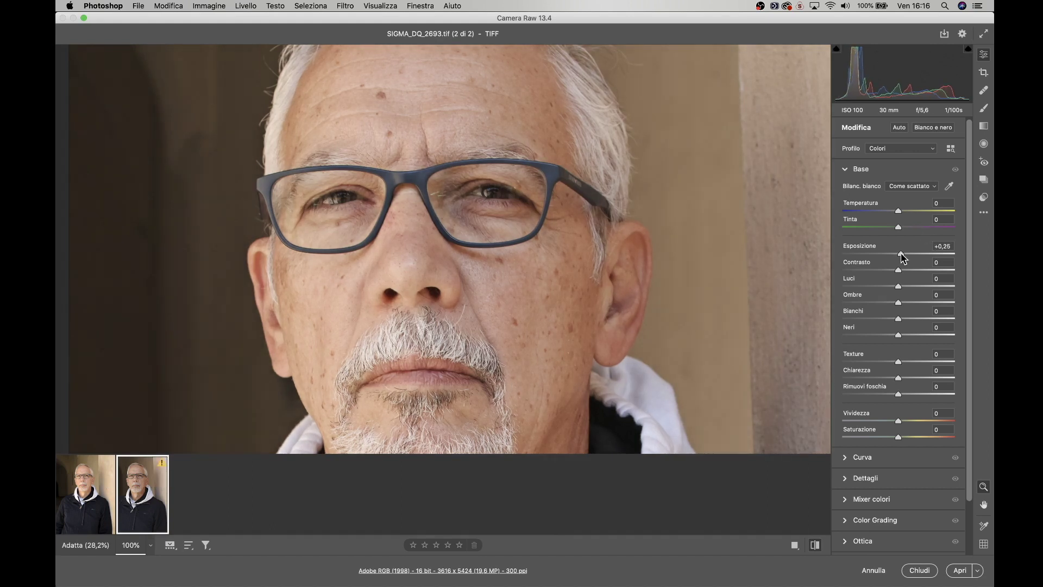
click(69, 509)
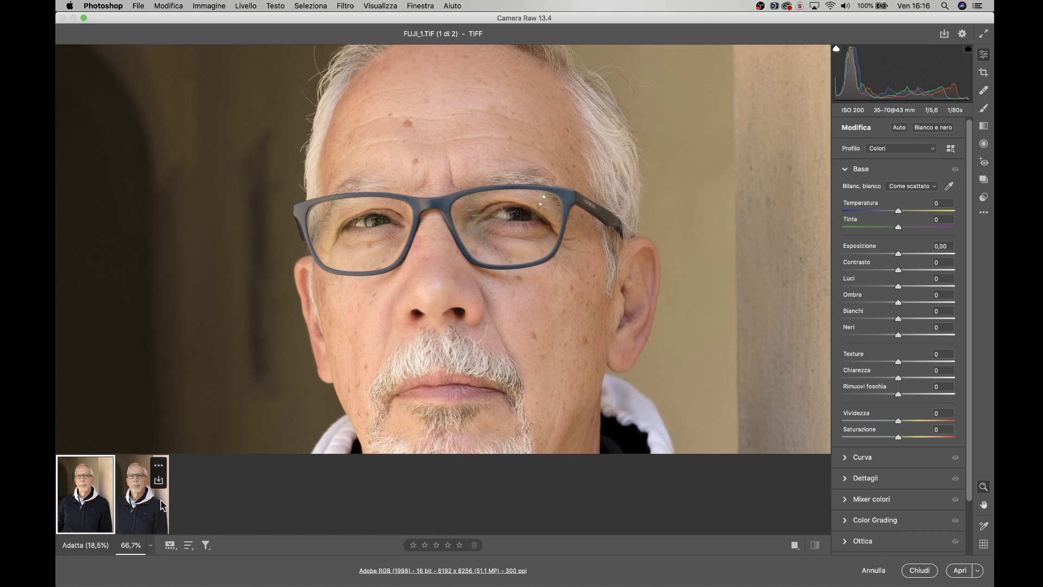
click(145, 511)
click(81, 512)
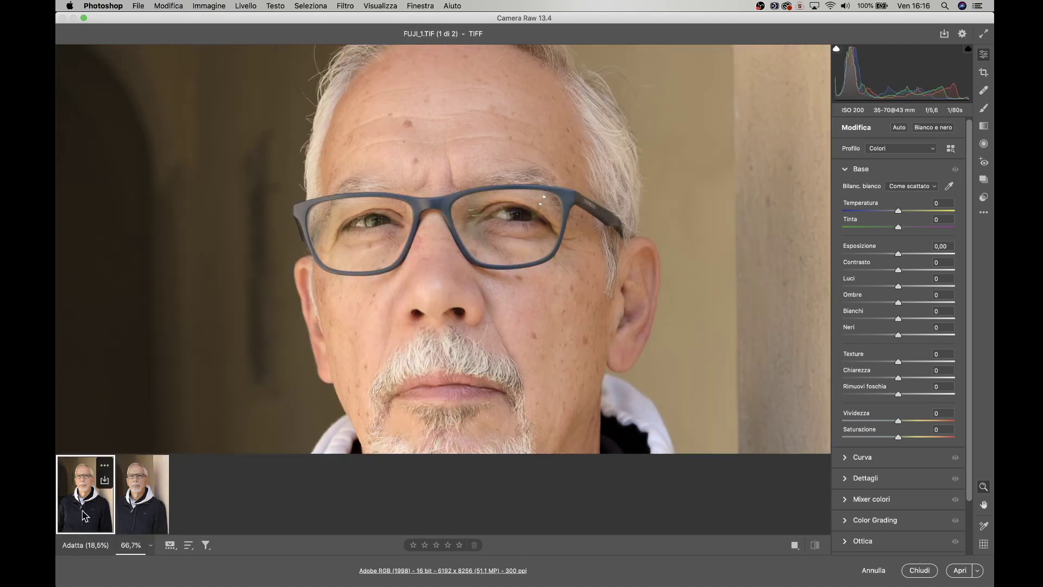
click(142, 503)
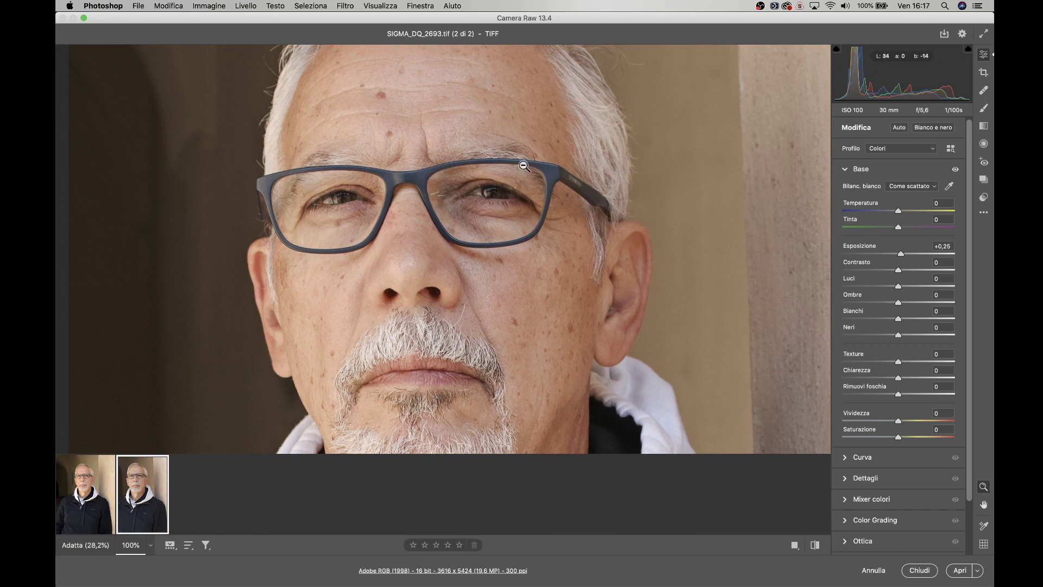
click(81, 504)
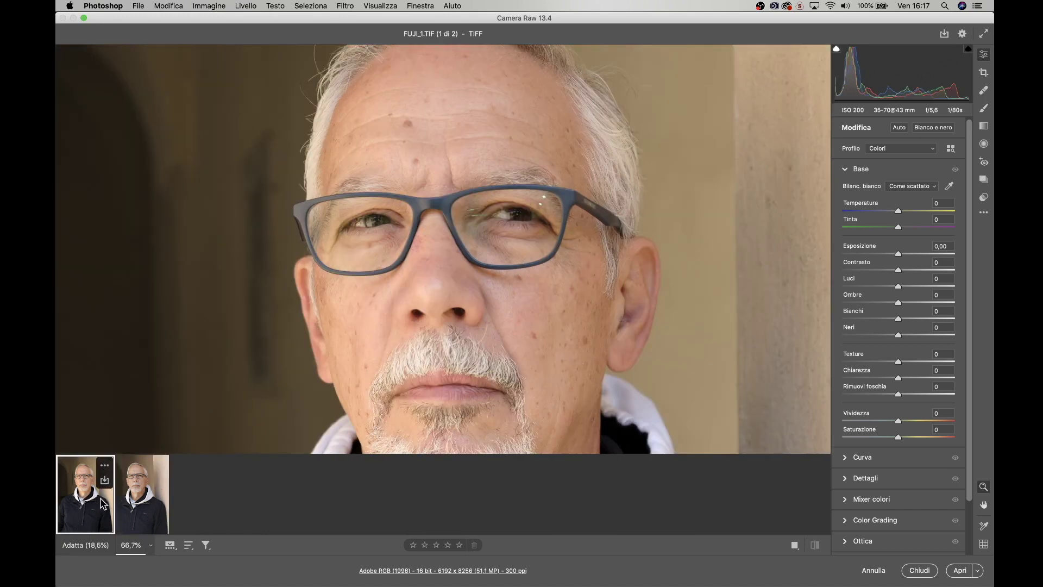
Step: Compare the dark jacket's fabric, zip and chest logo between the SIGMA_DQ_2693.tif and FUJI_1.TIF close-ups
click(140, 503)
scroll(380, 357, down, 10)
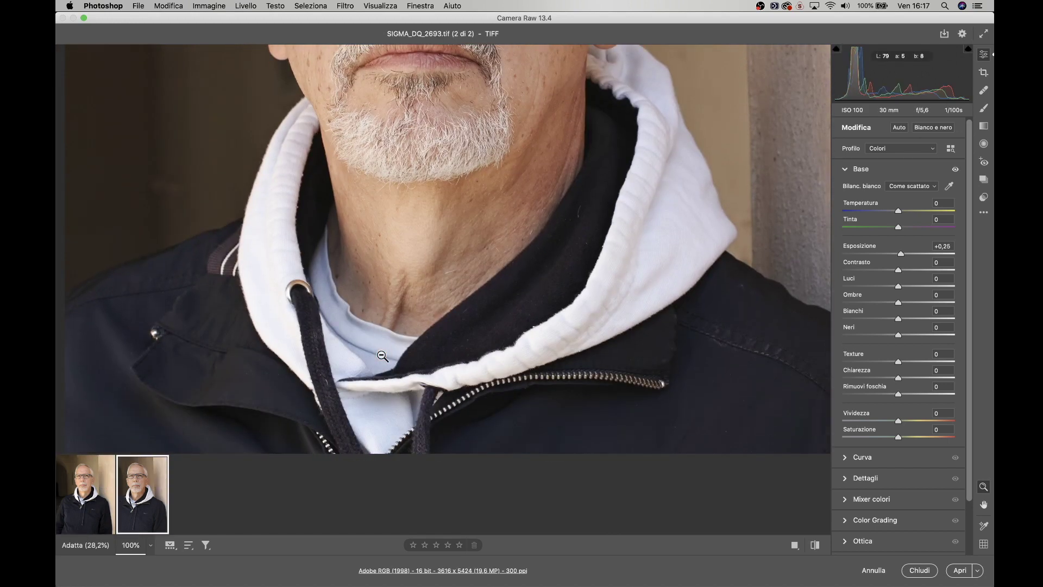
click(84, 513)
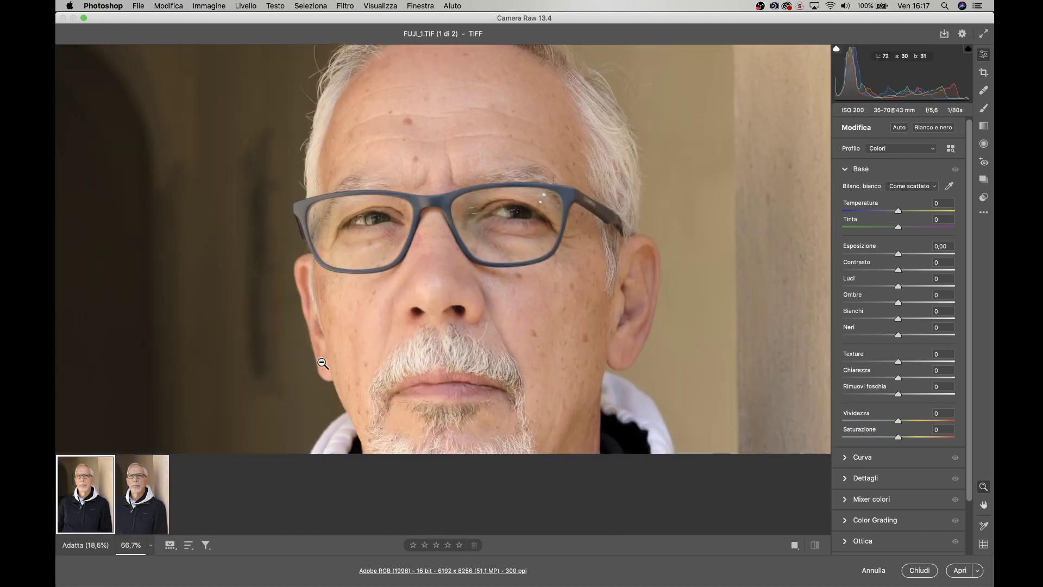
scroll(323, 363, down, 10)
scroll(323, 363, down, 10)
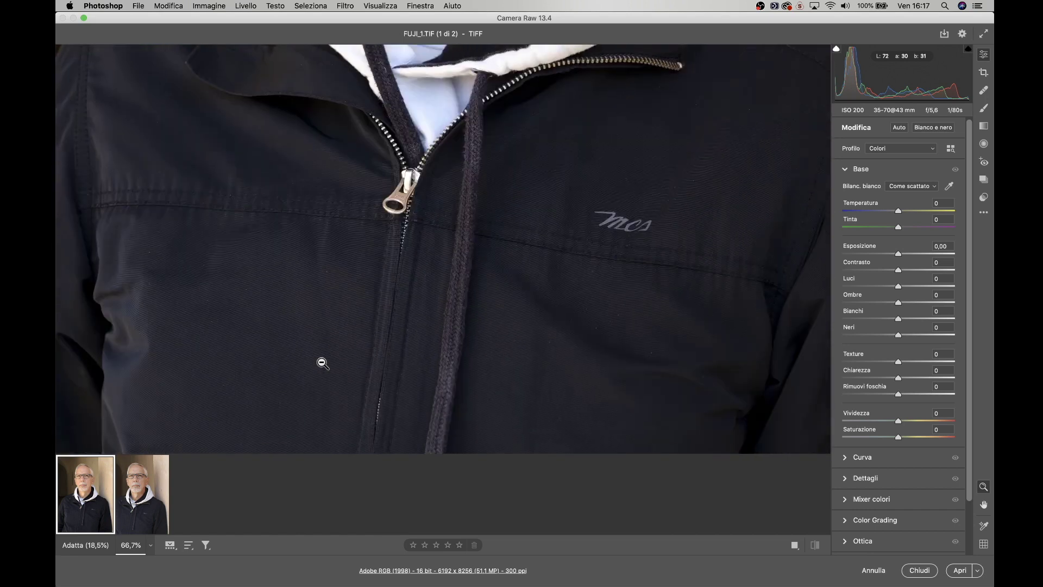
click(143, 494)
scroll(353, 344, down, 5)
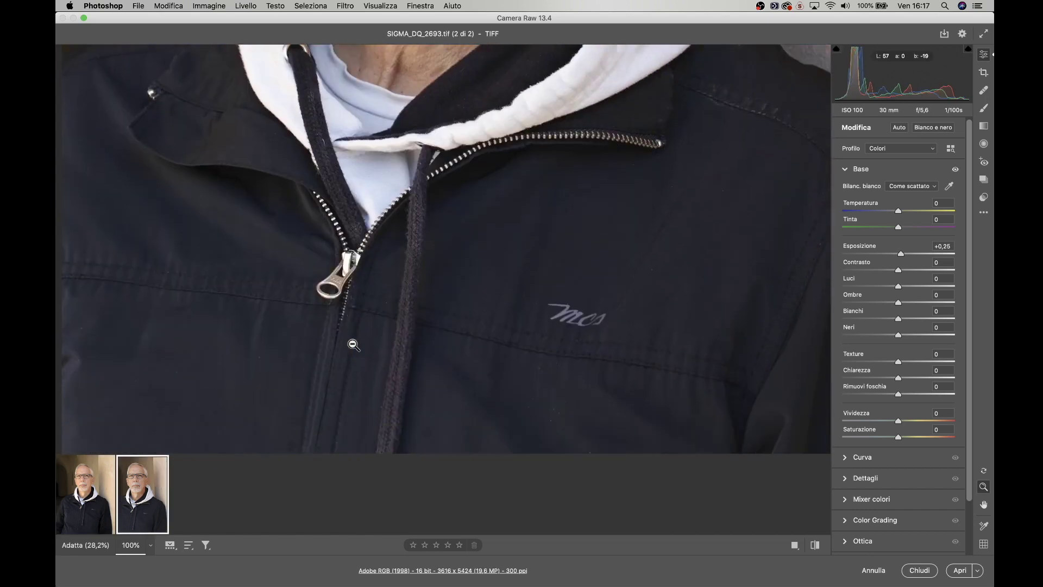
scroll(354, 344, down, 3)
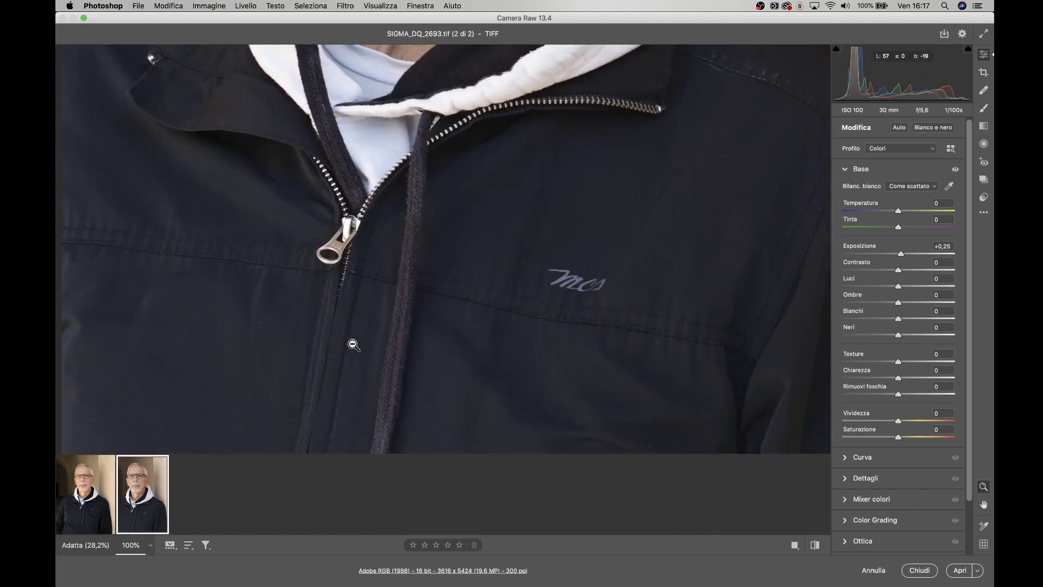
click(91, 520)
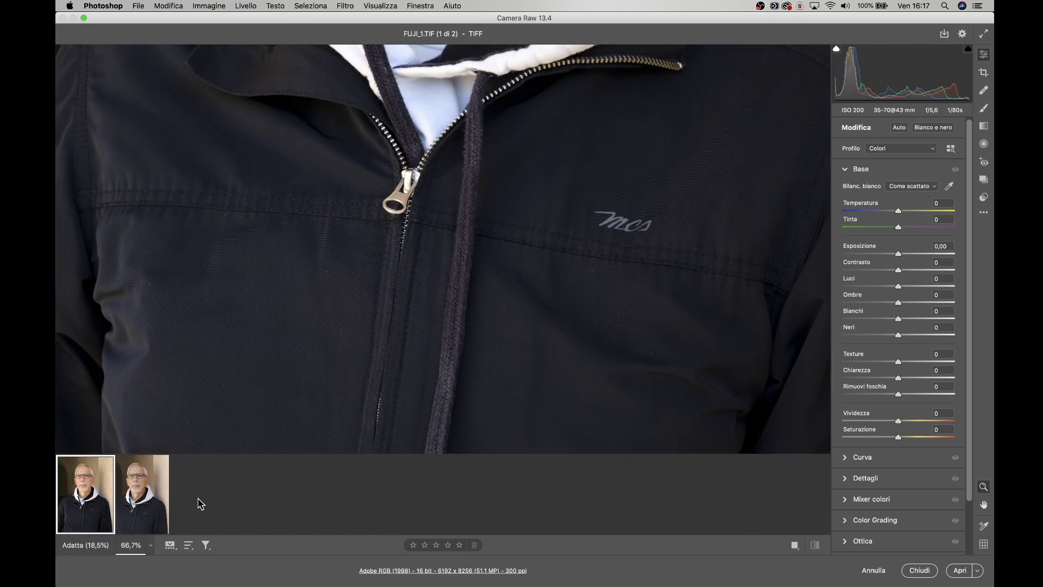
click(146, 516)
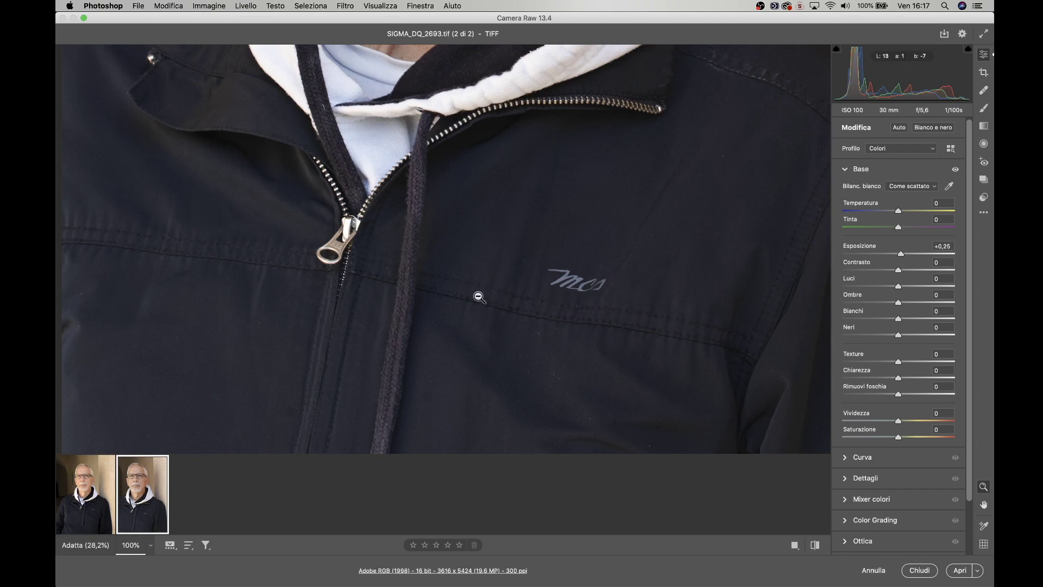
Step: Fit SIGMA_DQ_2693.tif and FUJI_1.TIF to the view, compare the full portraits, and close Camera Raw keeping the adjustments
click(549, 272)
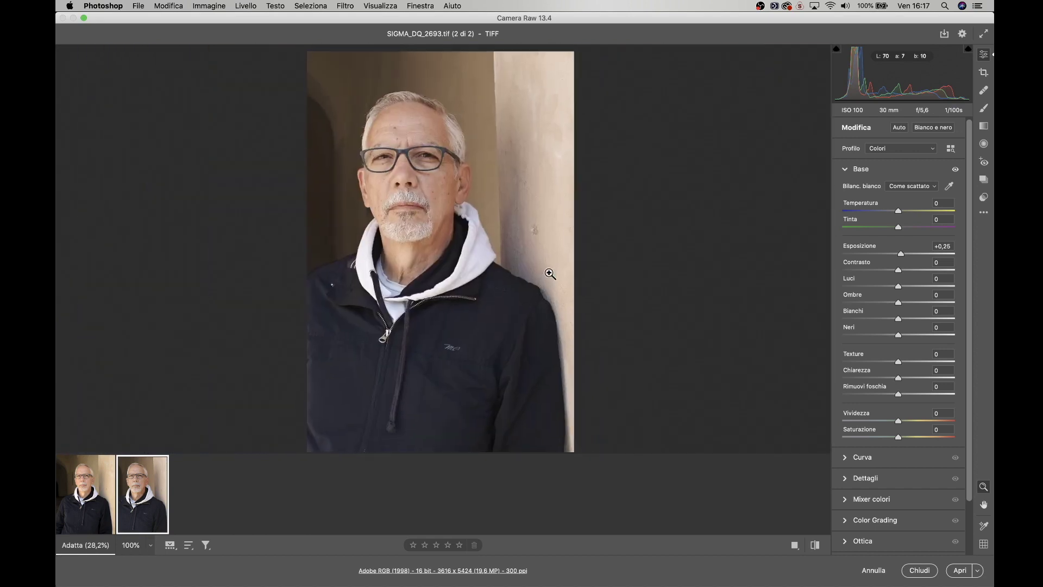
click(93, 516)
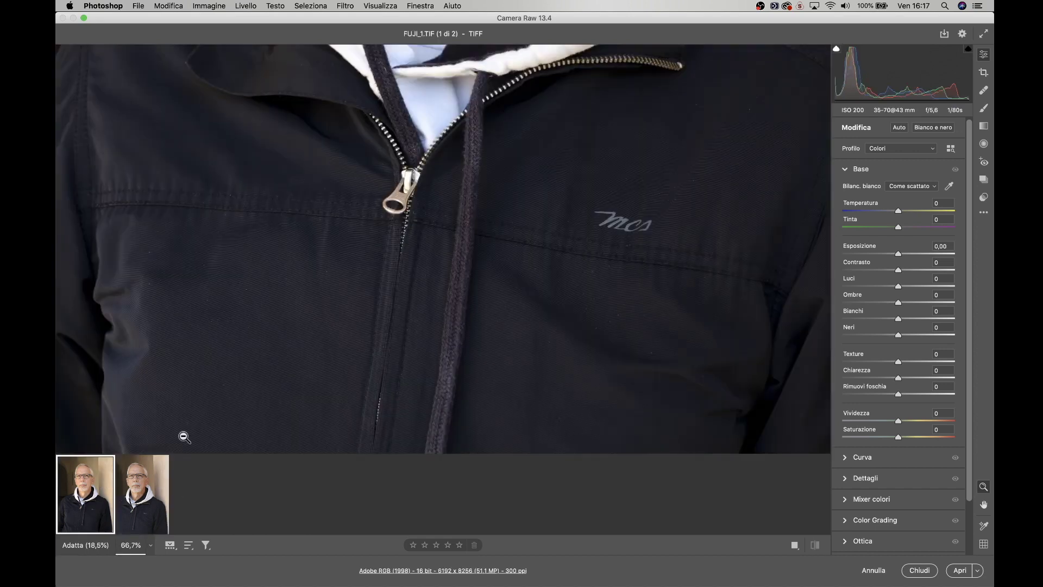
click(471, 277)
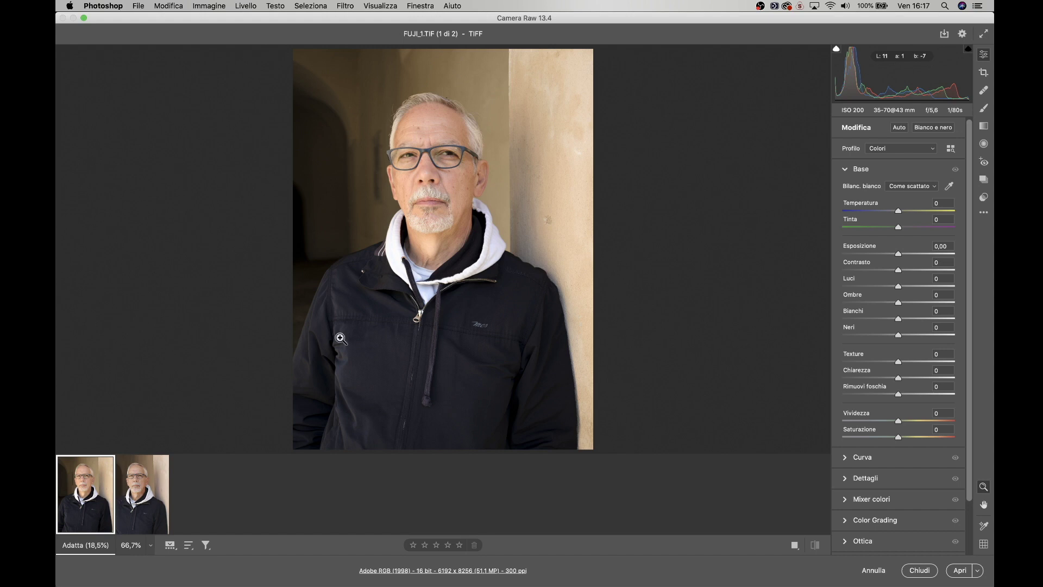
click(131, 517)
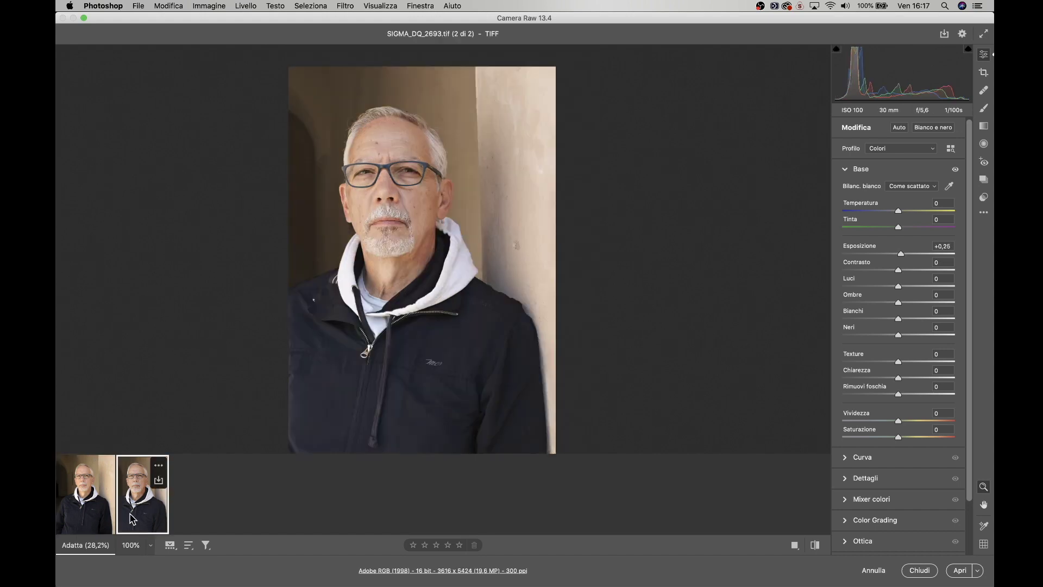
click(91, 514)
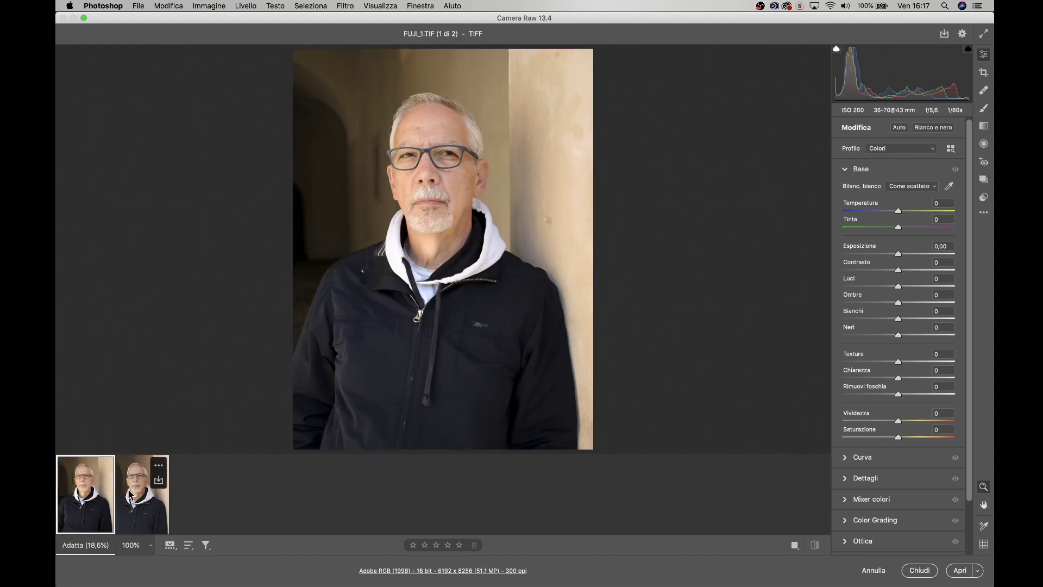
click(132, 497)
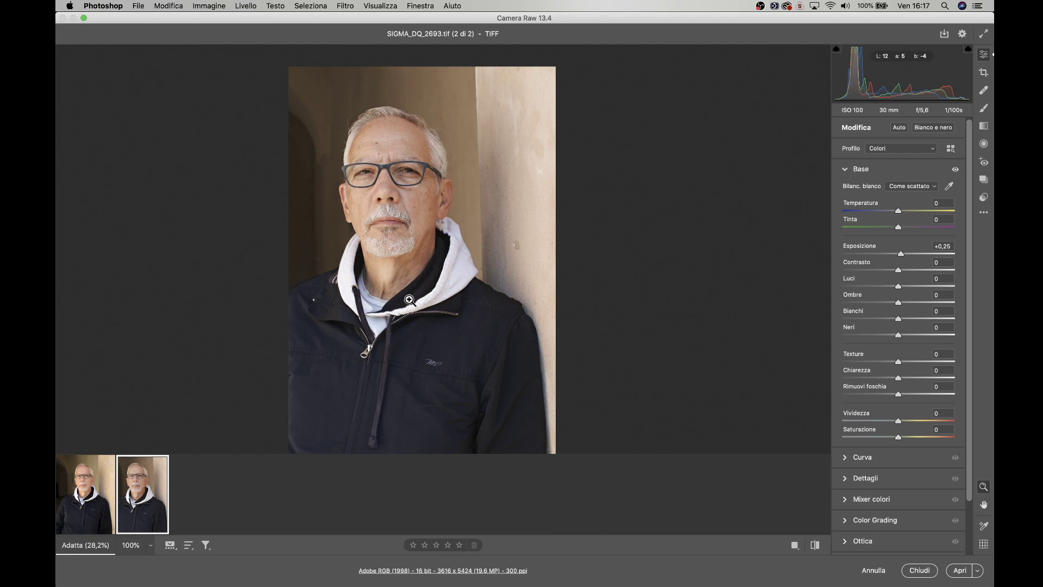
click(919, 570)
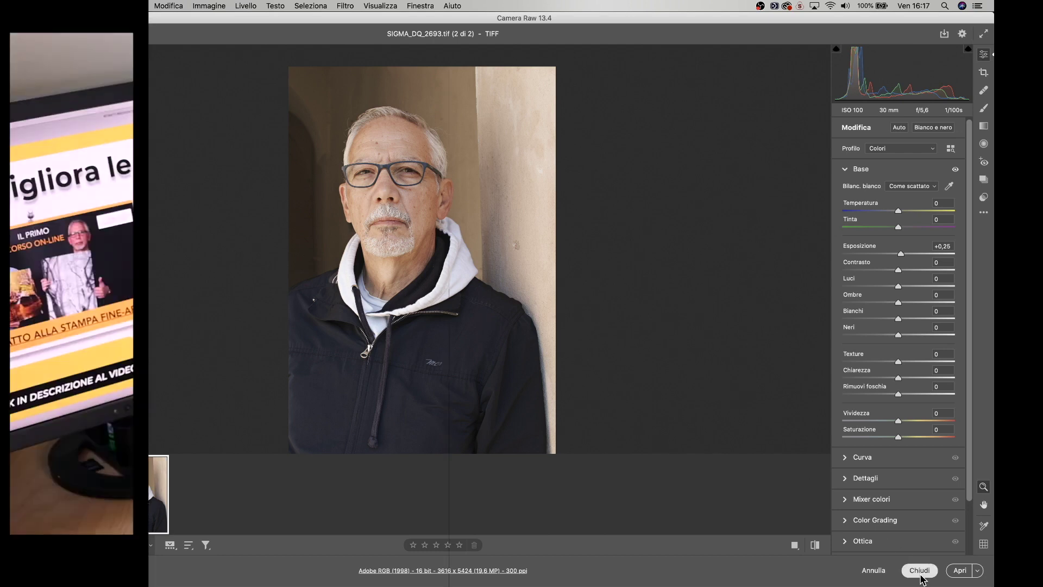